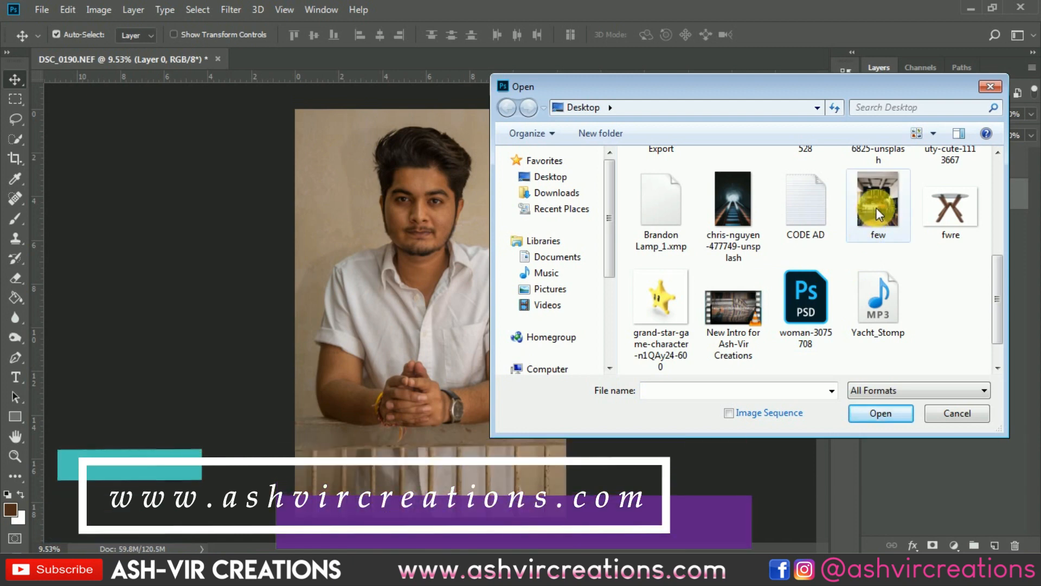
Open the café image few.jpg and bring it into the portrait document behind the cut-out man
double_click(876, 207)
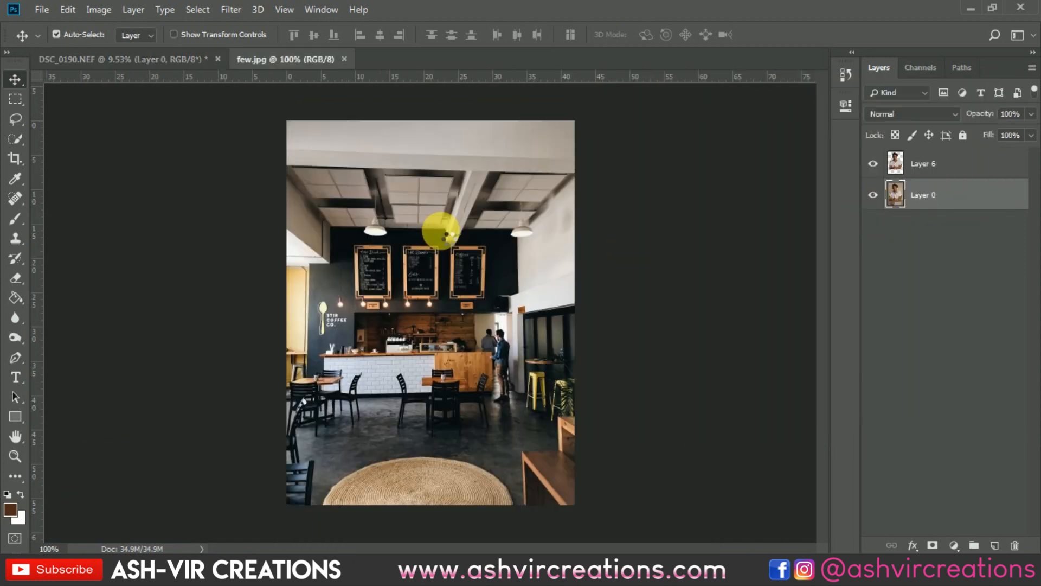
mouse_move(434, 225)
mouse_down()
mouse_move(207, 58)
mouse_move(417, 214)
mouse_move(412, 257)
mouse_up()
Scale the café layer to about 245% and position it so the round woven rug sits under the man's arms
click(68, 9)
click(166, 325)
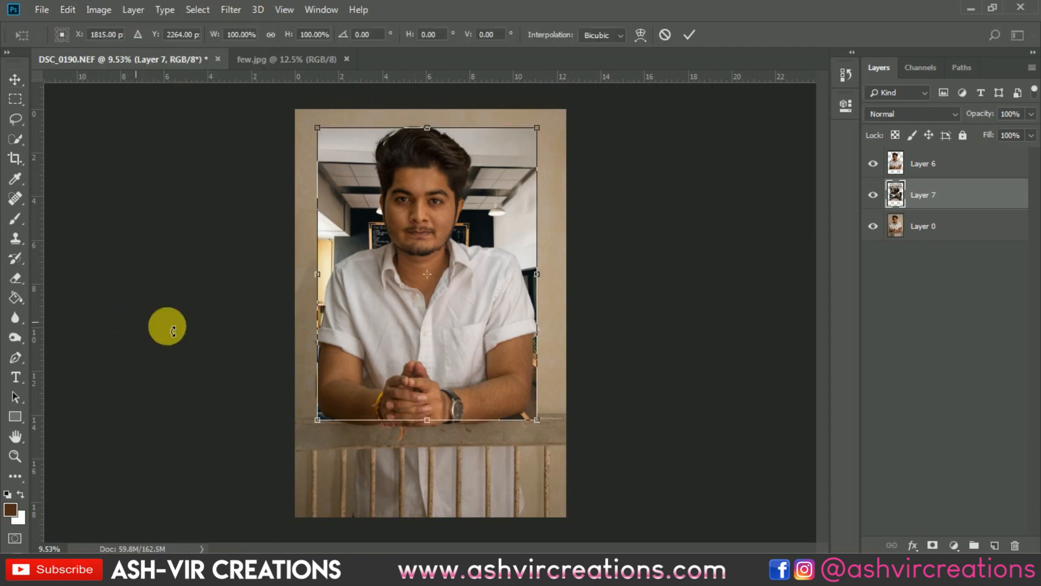
drag(536, 419, 623, 535)
drag(527, 315, 475, 184)
scroll(479, 223, down, 4)
drag(541, 362, 590, 419)
drag(484, 300, 483, 278)
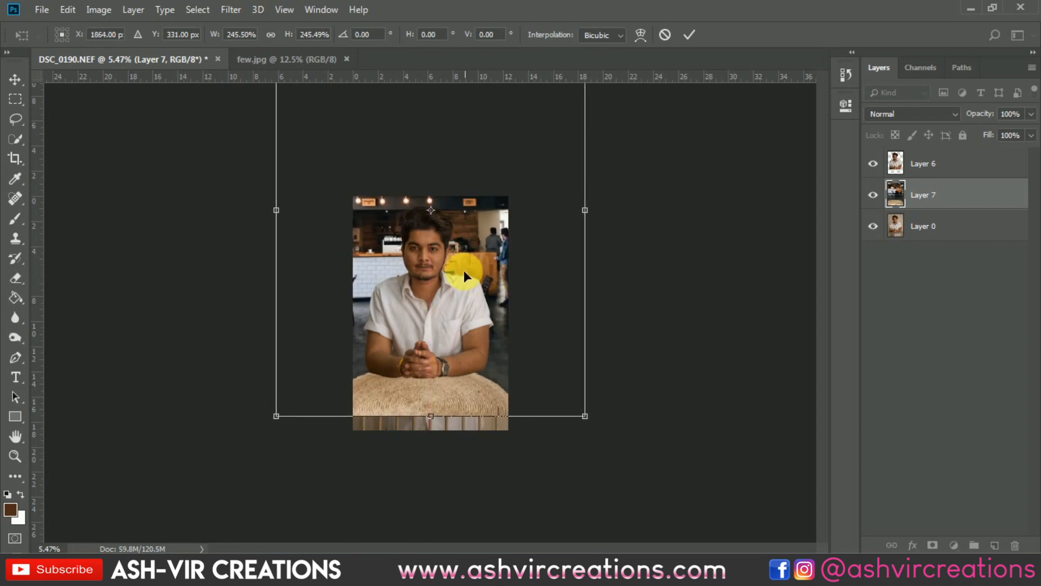
key(Return)
key(ctrl+plus)
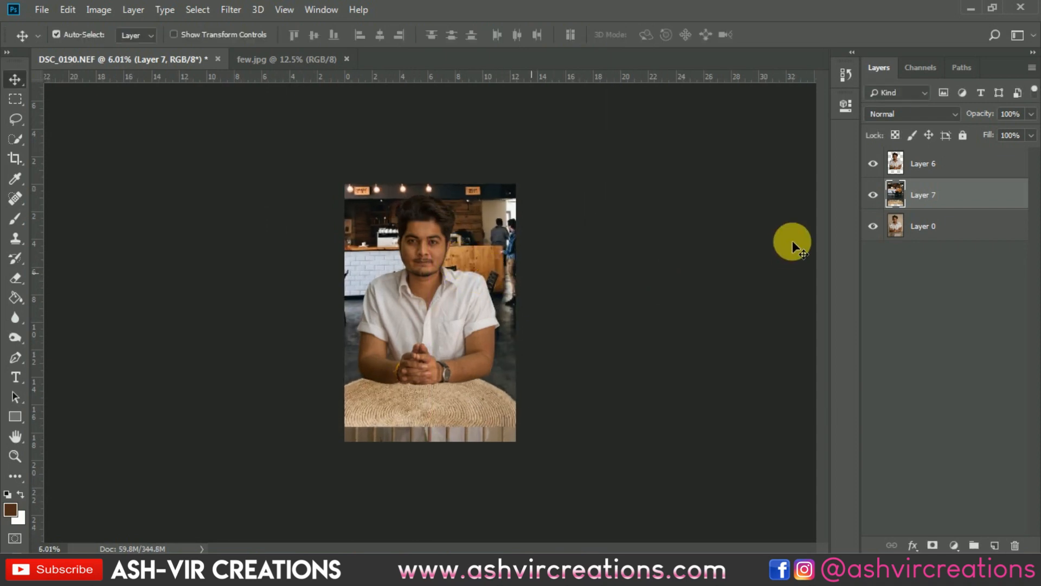
Extend the canvas to the full bounds of the café layer using the Crop tool
click(15, 159)
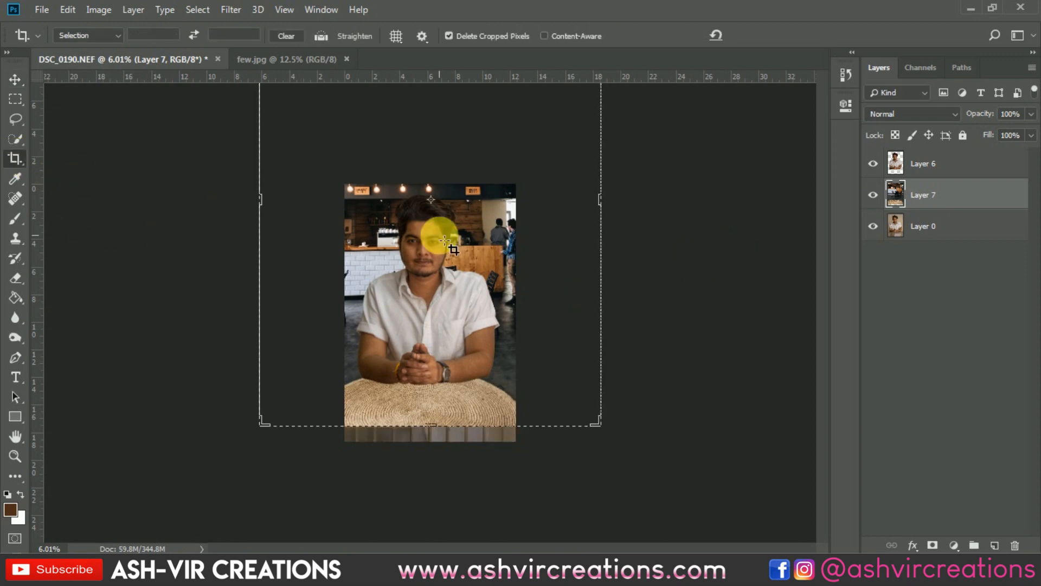
key(Return)
key(Return)
key(v)
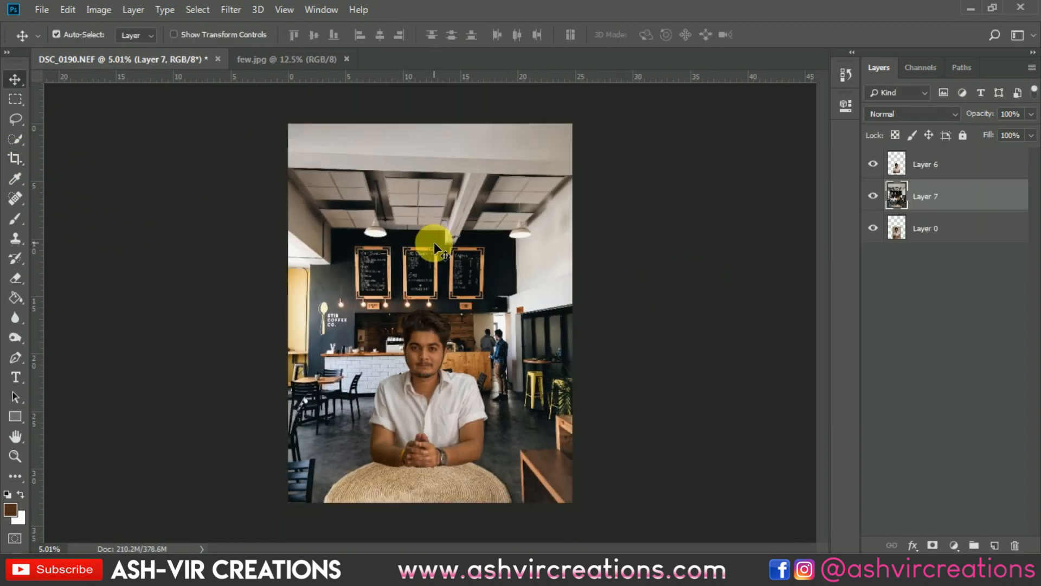
Open the glass table image fwre.jpg from the Desktop
key(ctrl+o)
click(858, 298)
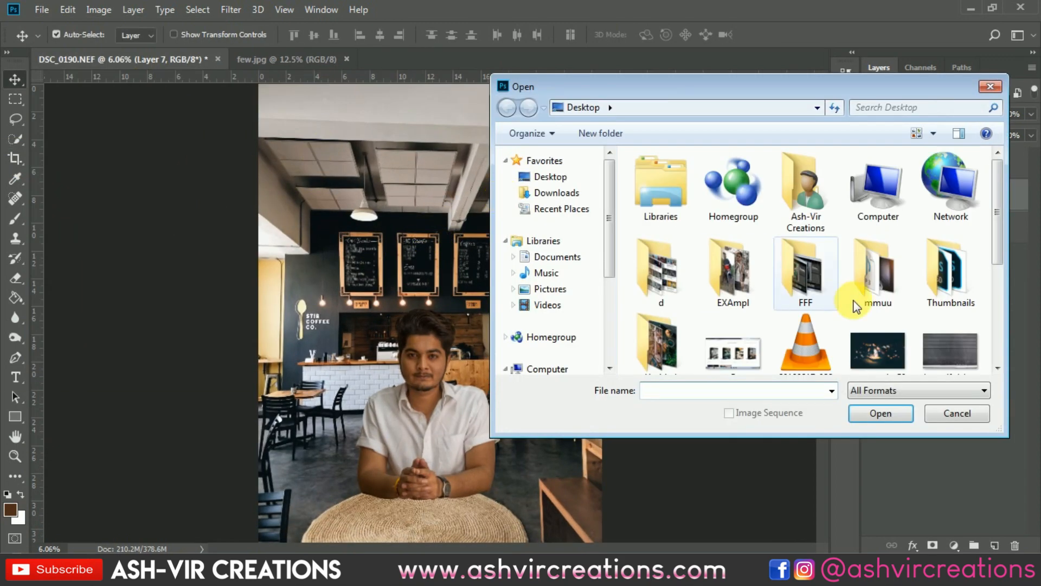
scroll(867, 302, down, 4)
double_click(952, 318)
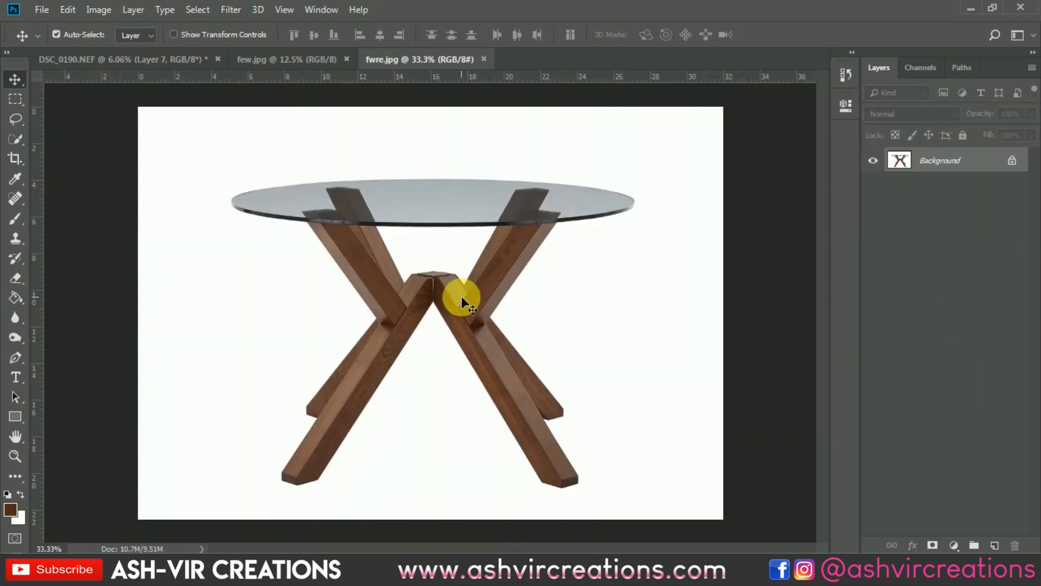
Select the white background around the table with the Magic Wand, adding it to the gap under the glass top
click(17, 139)
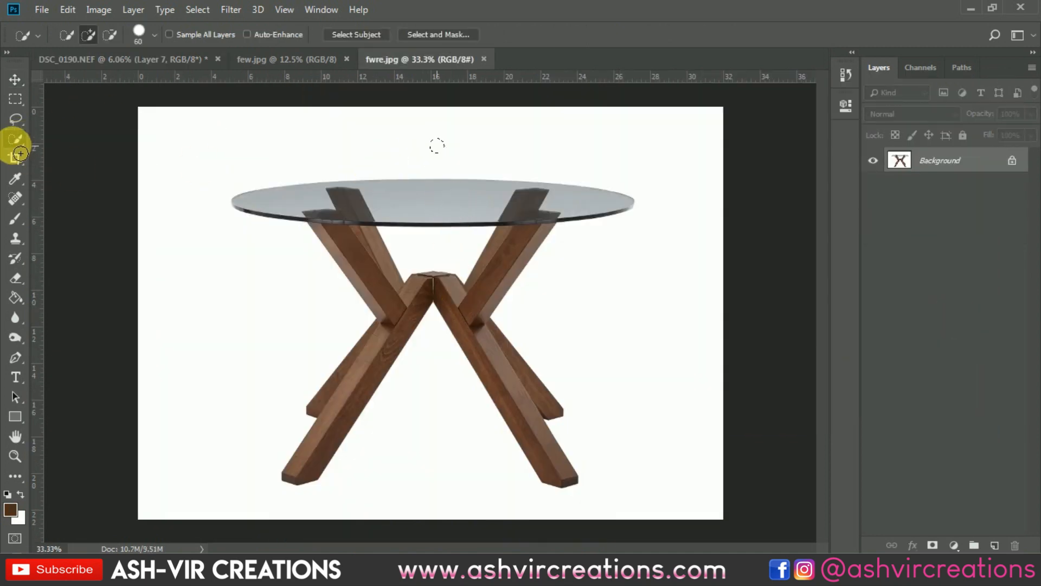
right_click(18, 140)
click(48, 153)
click(387, 146)
right_click(386, 146)
click(426, 312)
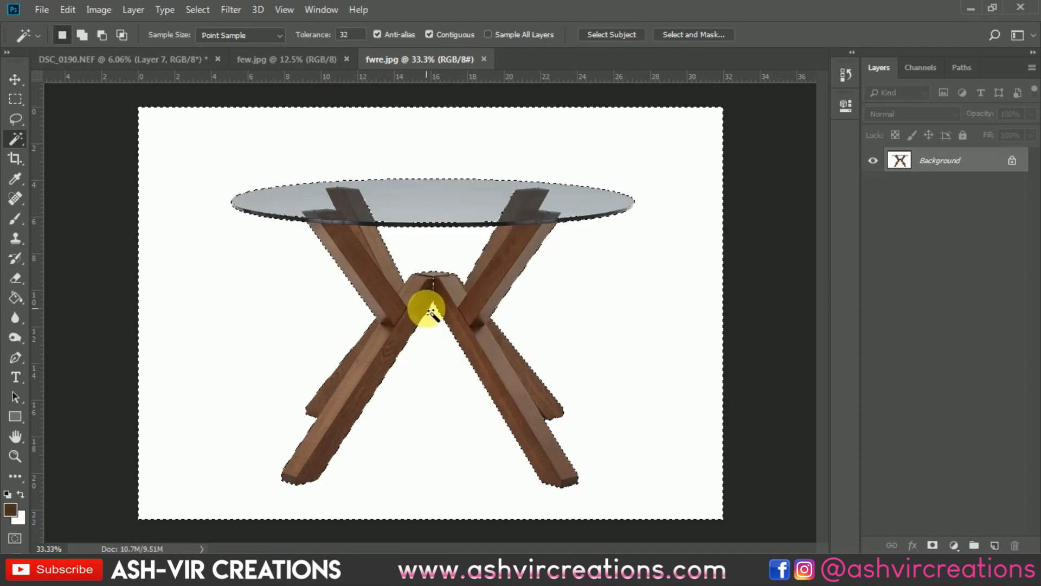
scroll(437, 255, up, 4)
scroll(438, 239, down, 2)
click(439, 256)
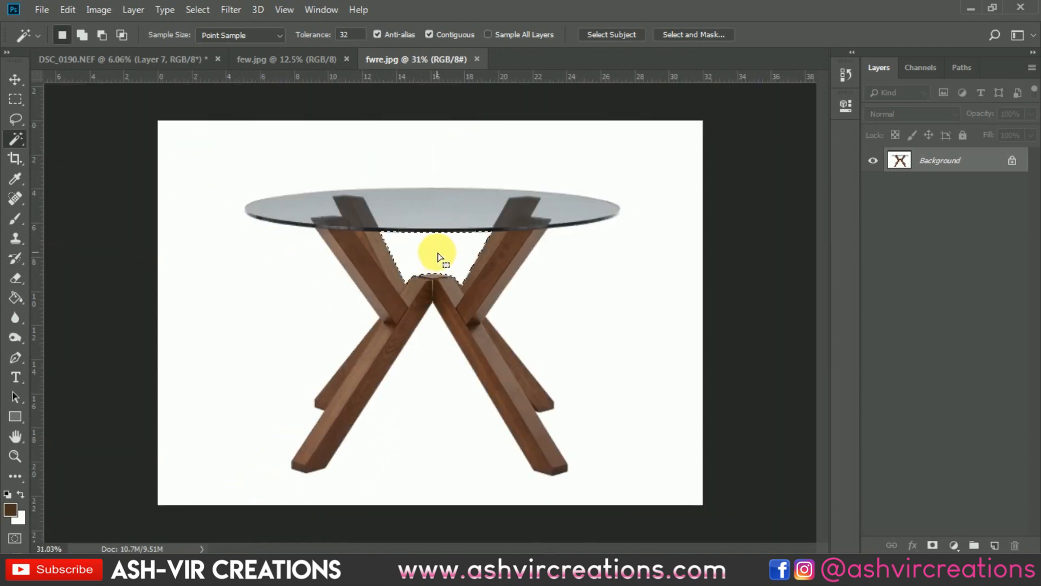
click(82, 35)
click(419, 155)
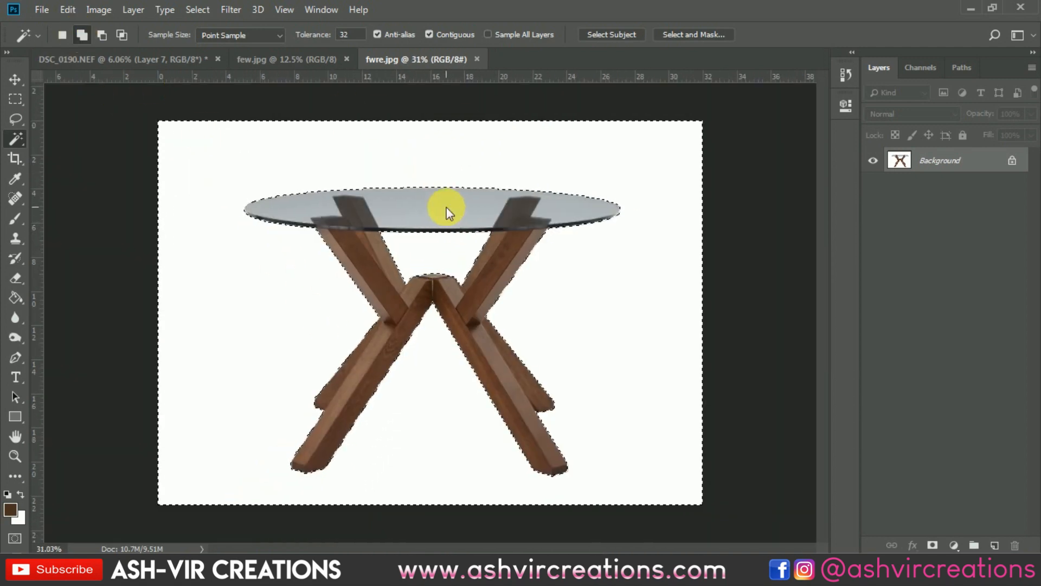
Bring the cut-out table into the café composition, scale it to about 273% and move it down to the man's arms
key(v)
mouse_move(437, 228)
mouse_down()
mouse_move(284, 174)
mouse_move(157, 62)
mouse_move(447, 222)
mouse_up()
click(67, 10)
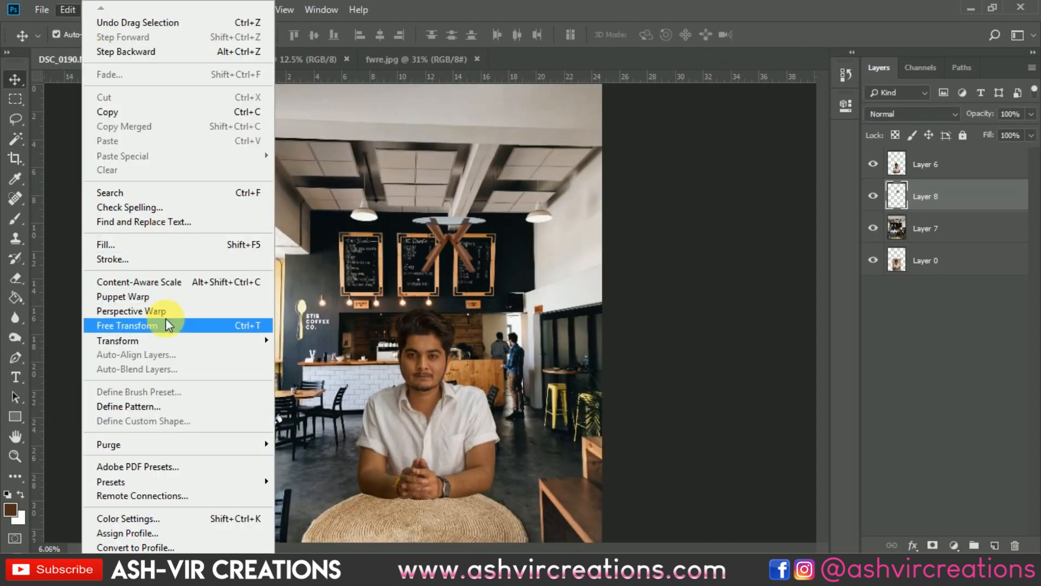
click(139, 324)
drag(490, 268, 552, 309)
drag(521, 241, 481, 533)
scroll(442, 427, up, 7)
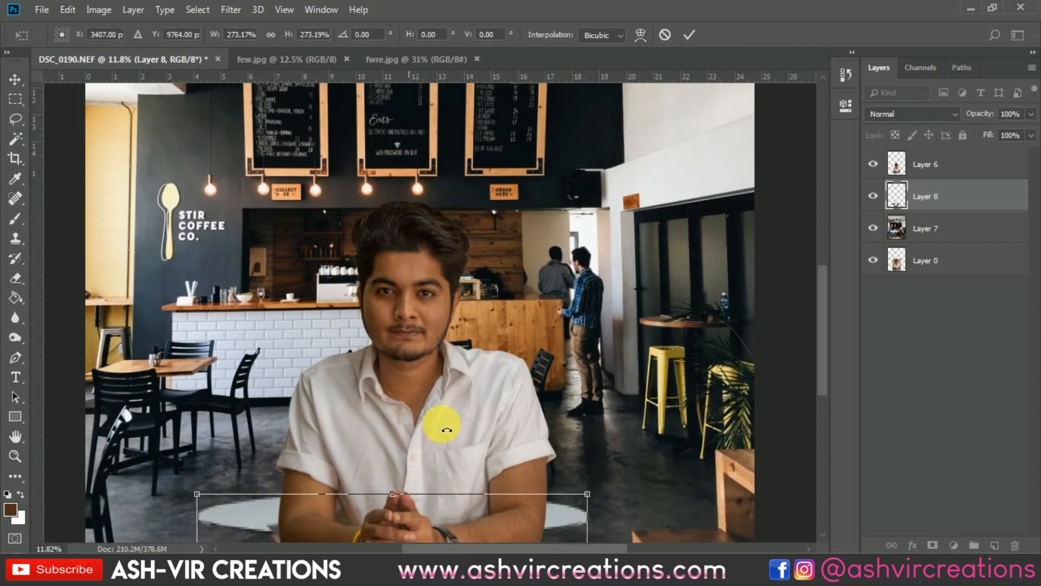
Enlarge the table to about 331%, align its glass top under the man's forearms and apply the transform
drag(443, 429, 487, 223)
drag(498, 321, 513, 382)
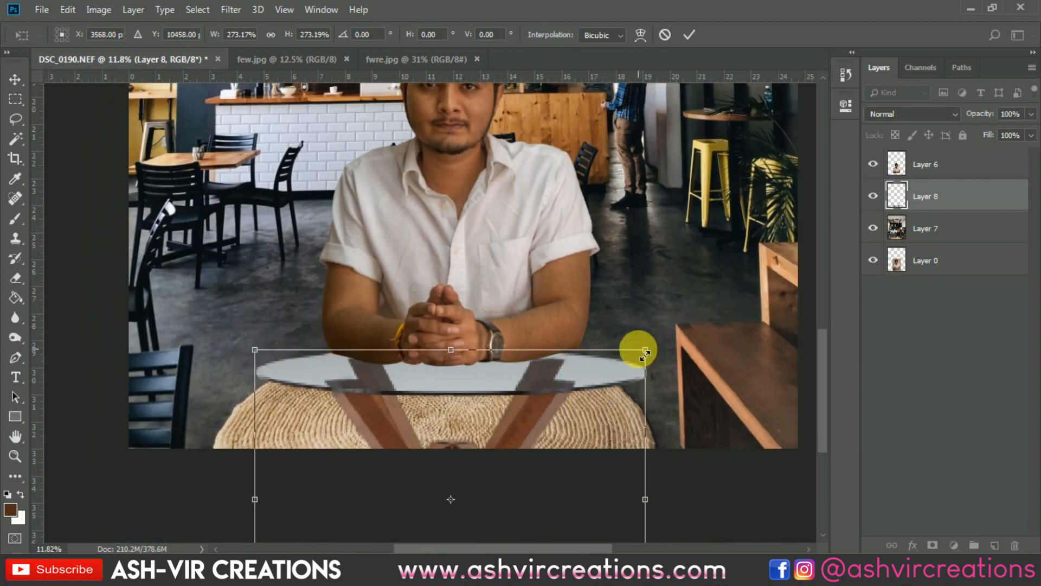
drag(646, 352, 291, 344)
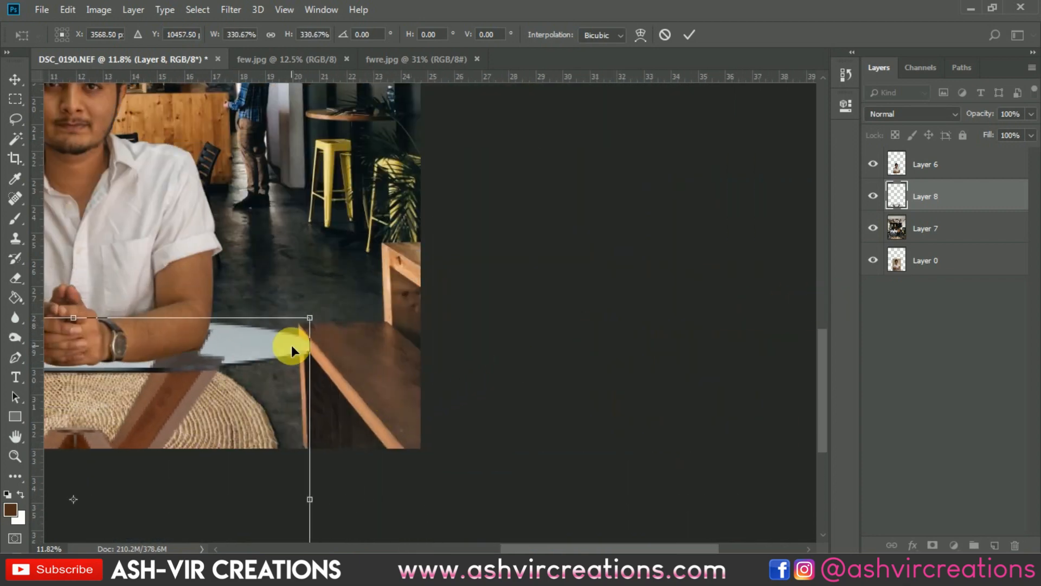
scroll(291, 345, up, 7)
drag(190, 382, 573, 315)
scroll(572, 315, down, 6)
scroll(575, 317, up, 3)
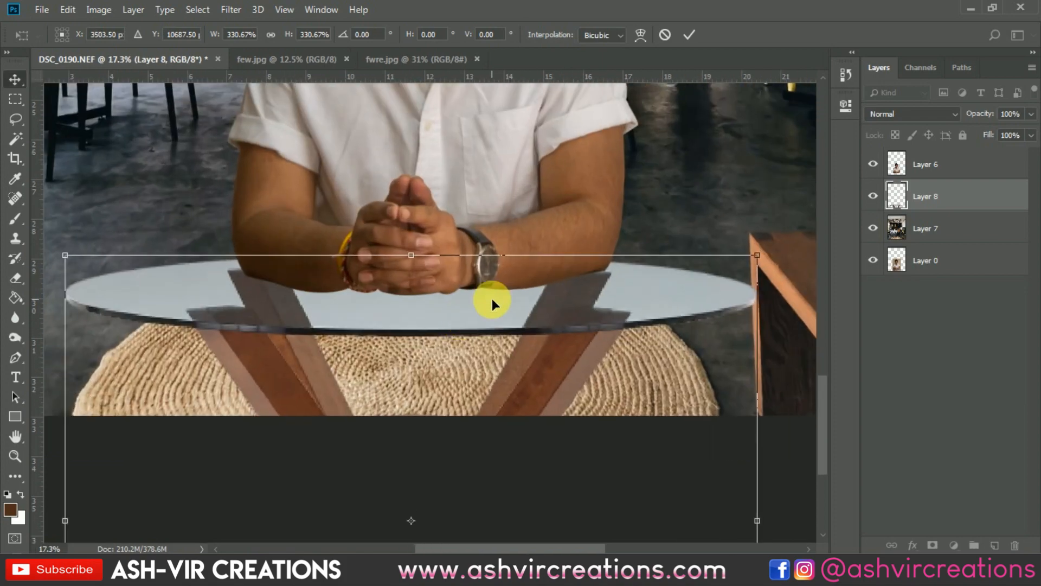
key(Return)
Shift the café background layer slightly downward behind the man
scroll(493, 298, down, 4)
click(519, 337)
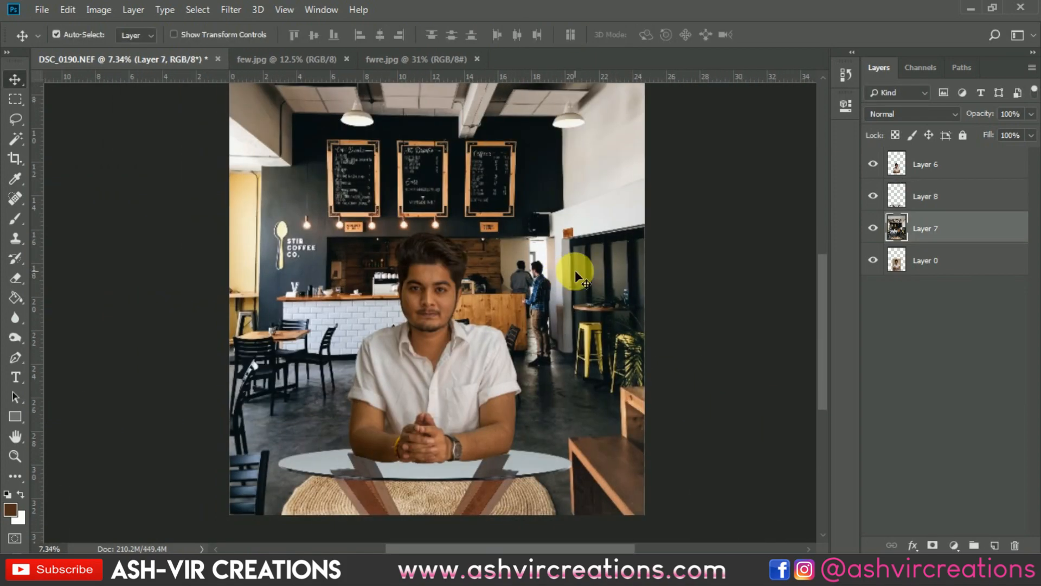
drag(576, 271, 578, 282)
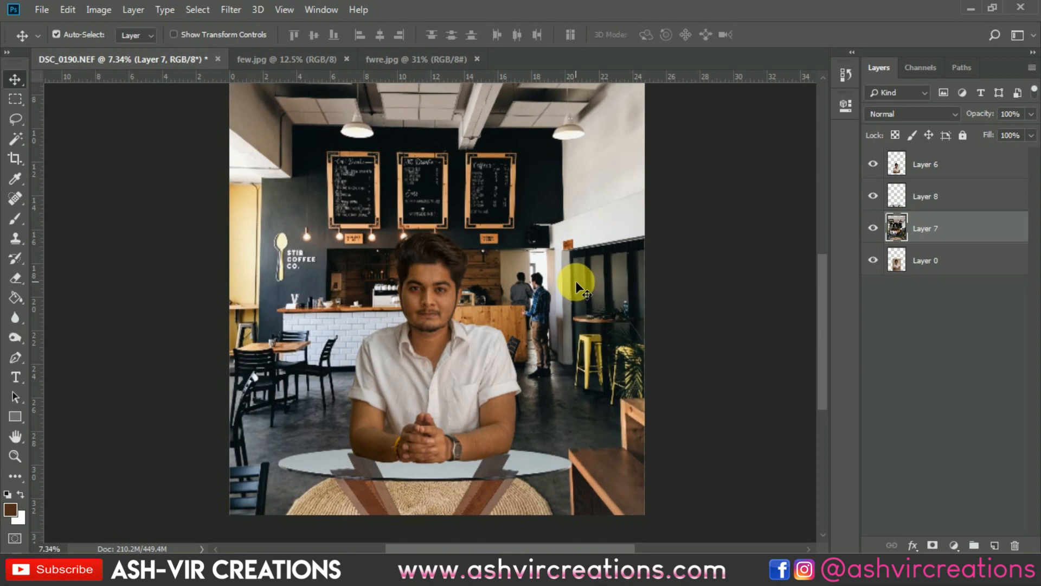
Set the crop ratio to 4:5 (8:10) and frame the composition so its lower edge meets the front of the tabletop
scroll(574, 282, down, 1)
scroll(567, 274, up, 2)
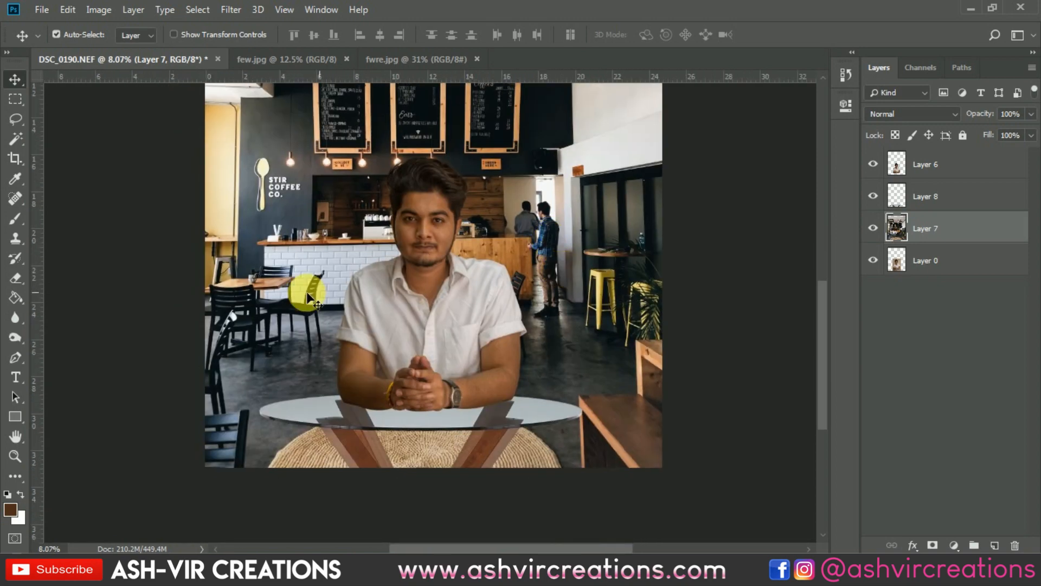
click(17, 157)
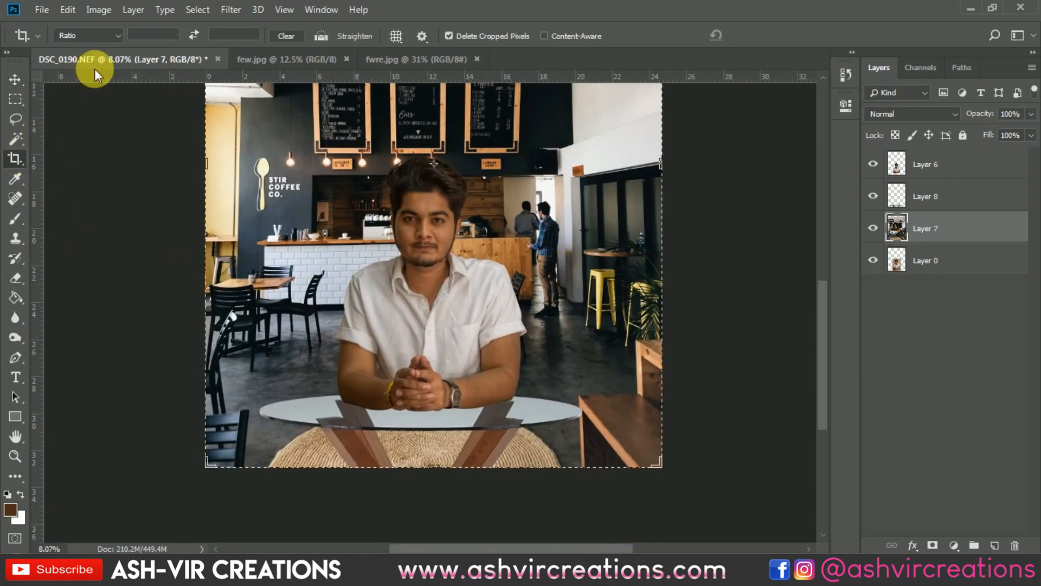
click(86, 35)
click(103, 107)
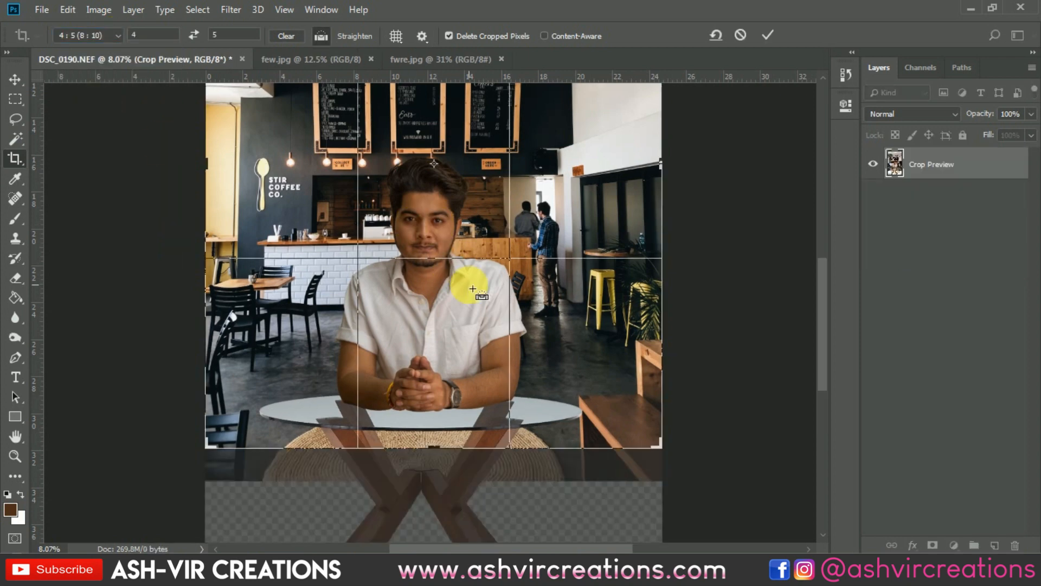
scroll(465, 296, down, 2)
drag(467, 311, 475, 369)
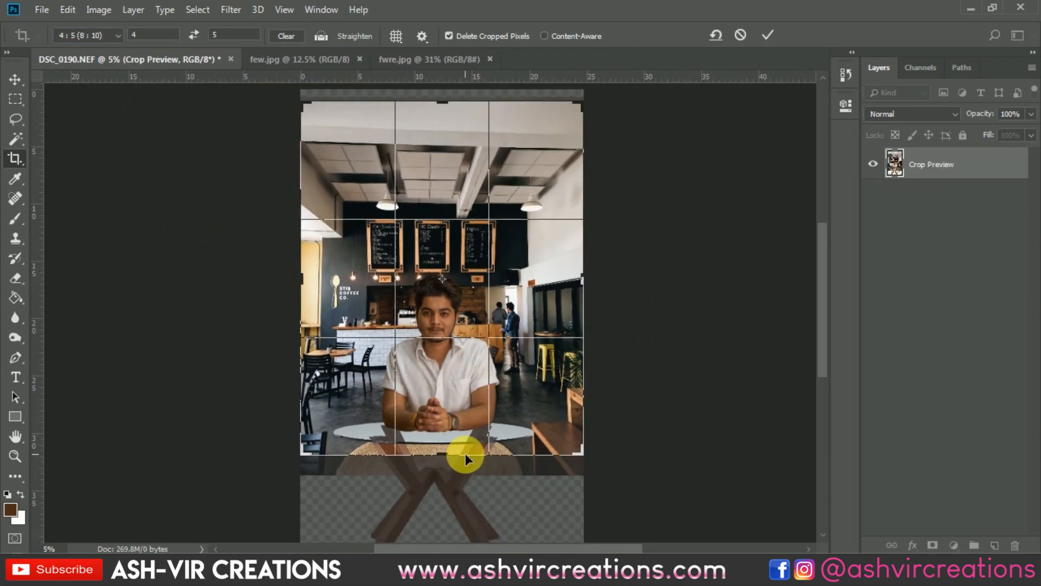
mouse_move(465, 455)
mouse_down()
mouse_move(443, 442)
mouse_move(450, 455)
mouse_up()
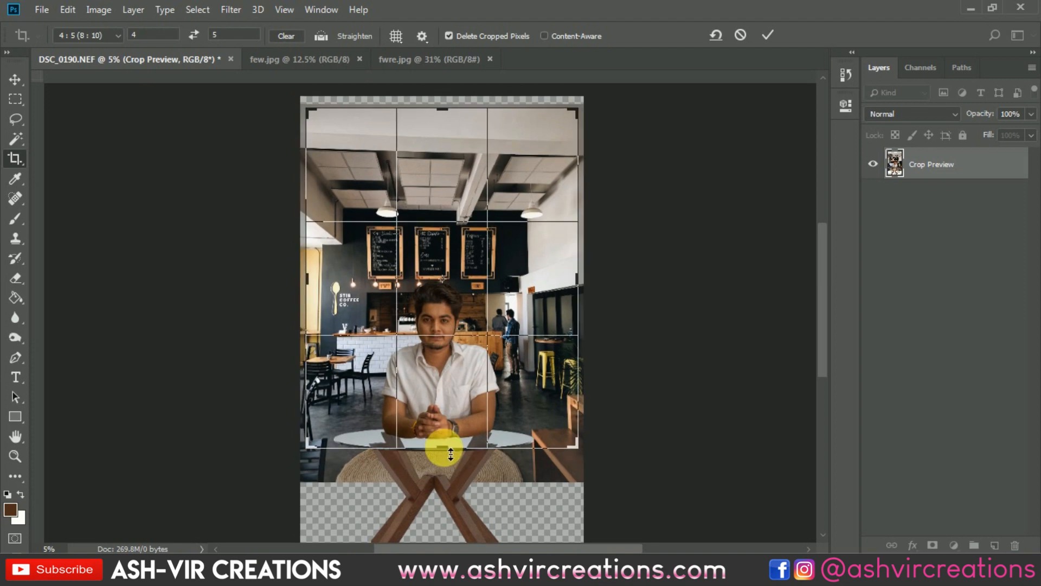
Tighten the 4:5 crop around the man, the menu boards and the tabletop, and apply it
scroll(451, 454, up, 2)
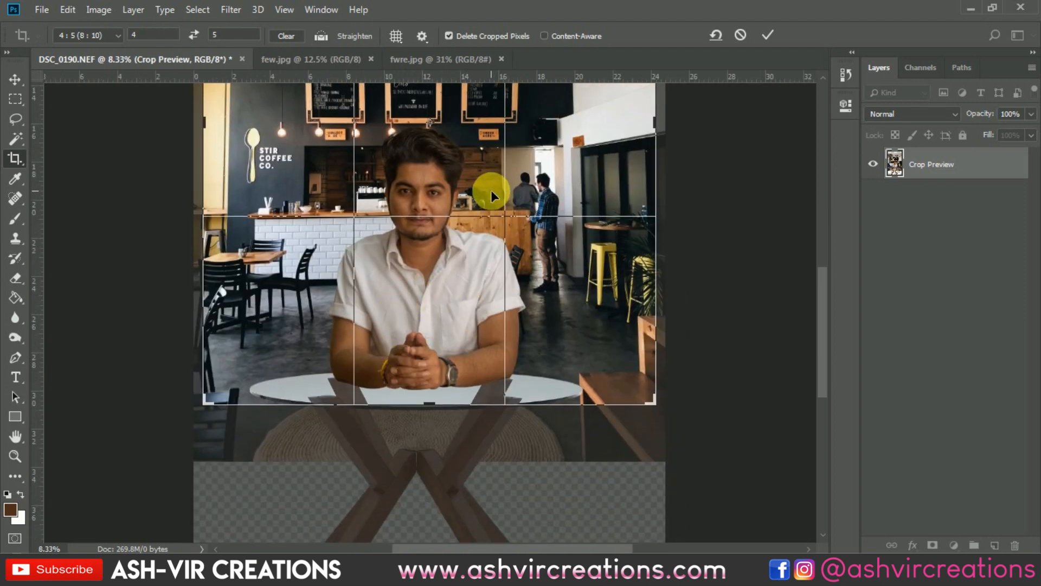
drag(495, 186, 495, 309)
scroll(507, 268, down, 1)
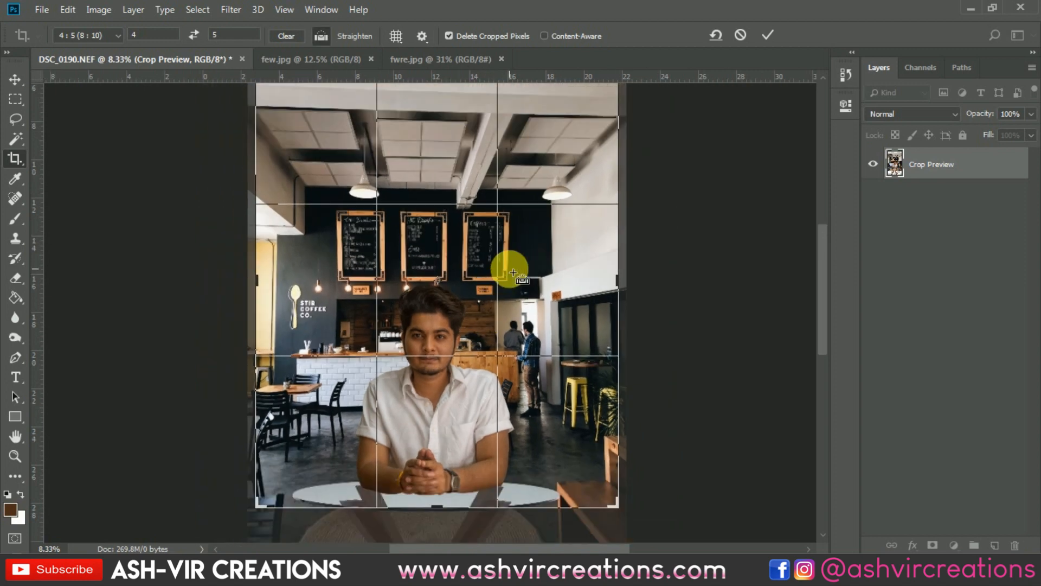
key(ctrl+minus)
drag(569, 121, 550, 146)
drag(324, 149, 337, 162)
key(ctrl+minus)
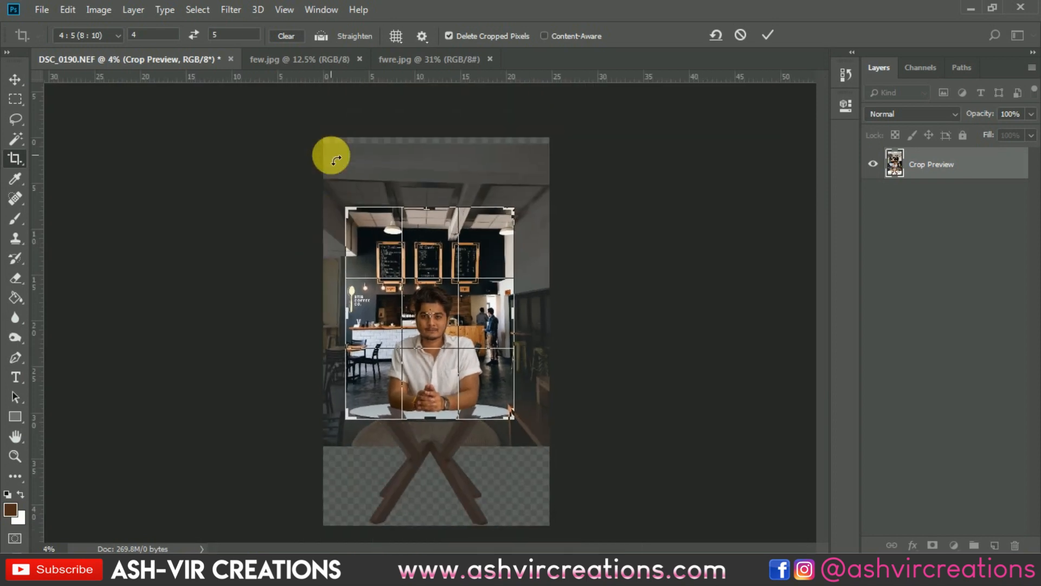
key(ctrl+plus)
key(ctrl+plus)
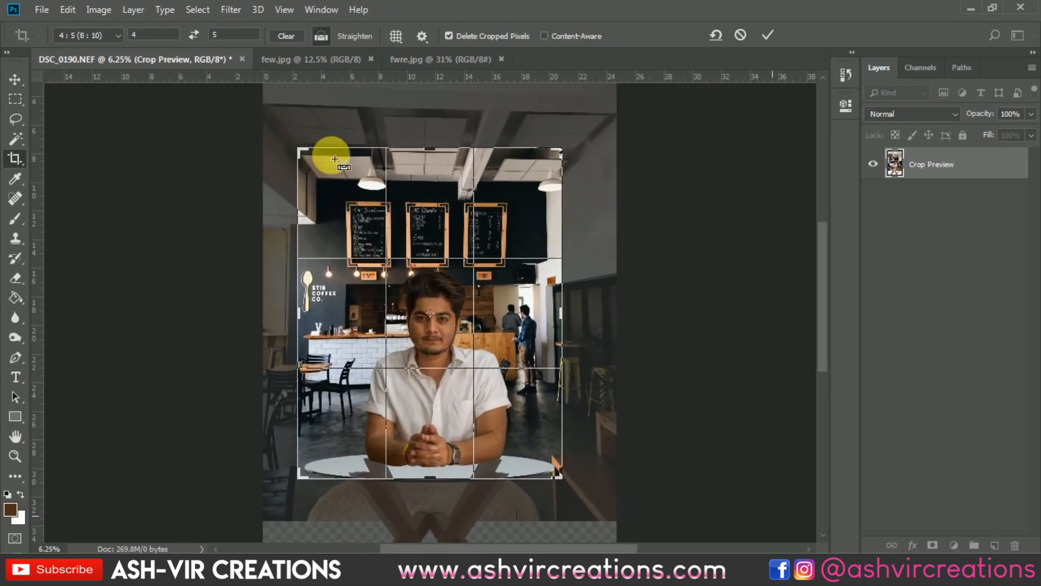
click(767, 33)
key(v)
key(ctrl+0)
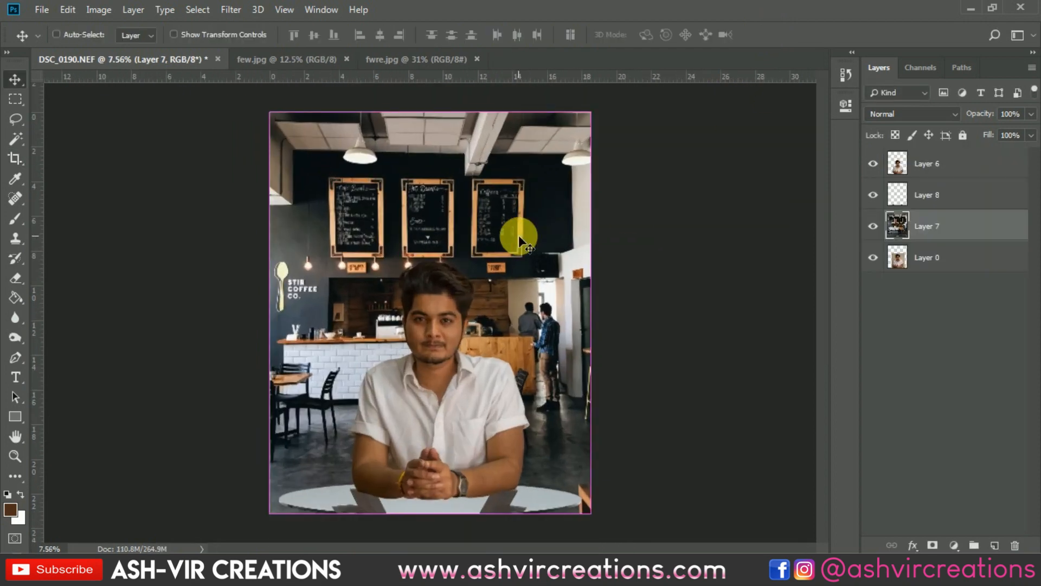
Enlarge the café background layer to about 102% and apply the transform
key(ctrl+t)
drag(599, 116, 602, 105)
key(Return)
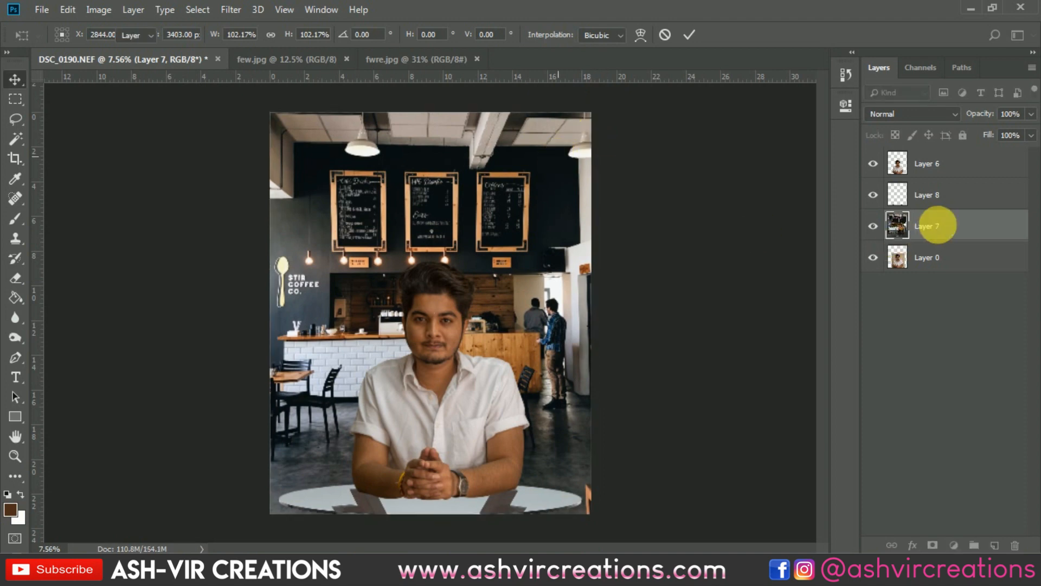
Crop the document to its current canvas bounds at 4:5 to trim pixels overhanging the edges
right_click(938, 224)
click(700, 221)
click(20, 159)
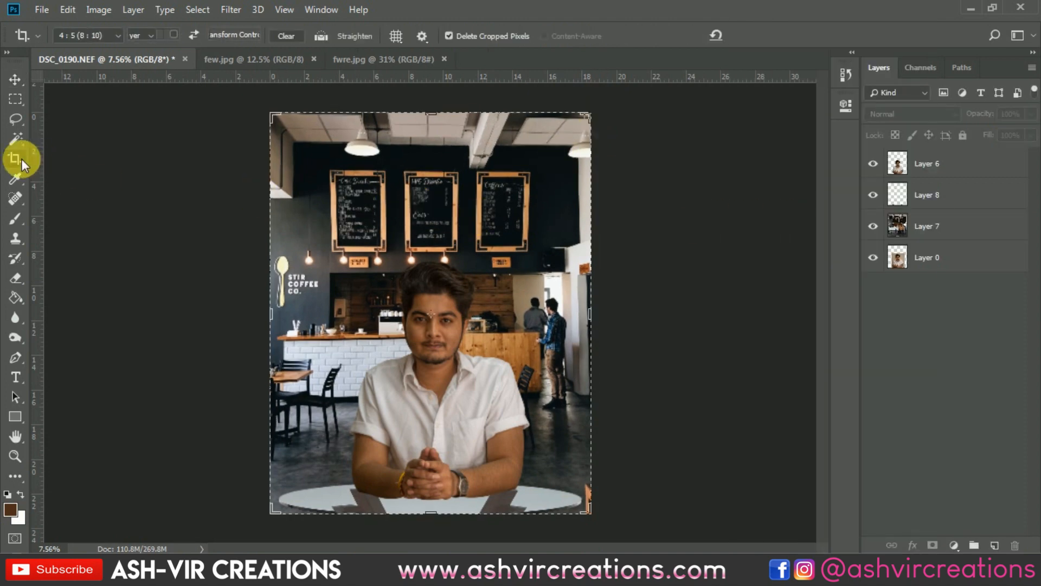
key(Return)
key(Return)
key(v)
key(ctrl+0)
Apply a Tilt-Shift blur to the café background layer, centring its focus band on the tabletop's front edge and tightening the upper blur transition
click(321, 277)
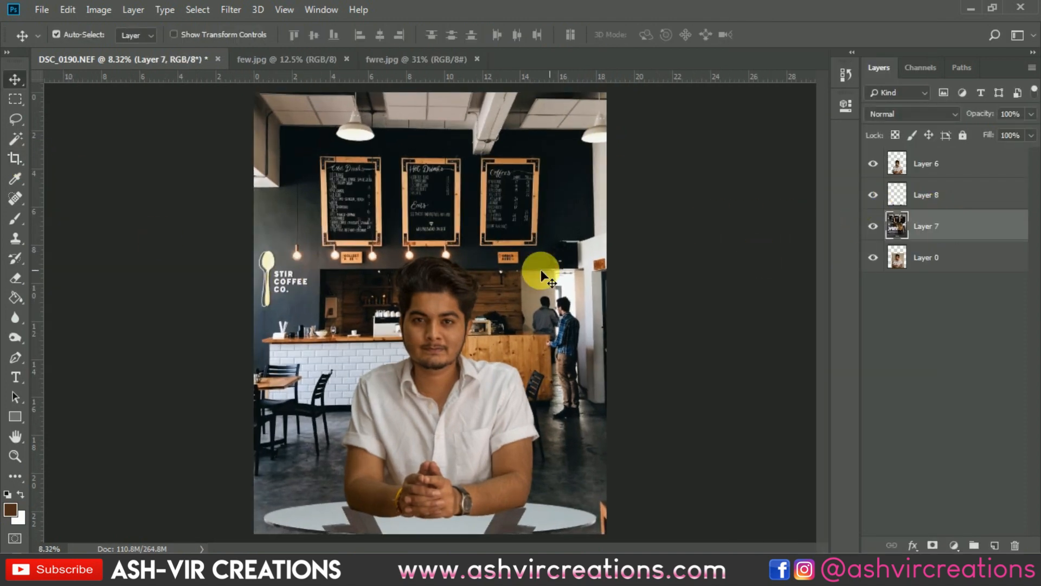
scroll(540, 267, down, 1)
click(231, 10)
mouse_move(266, 197)
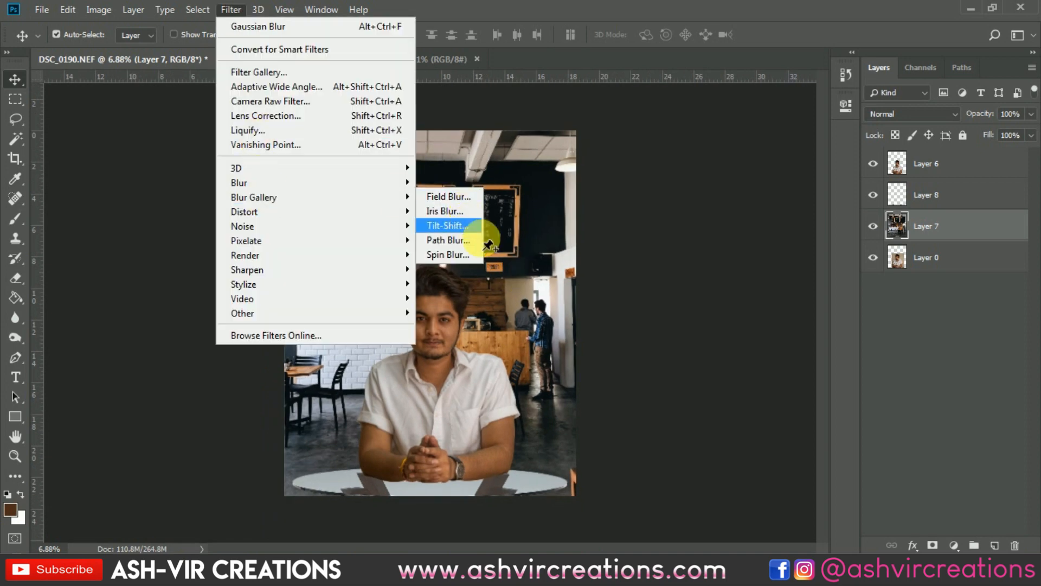
click(465, 227)
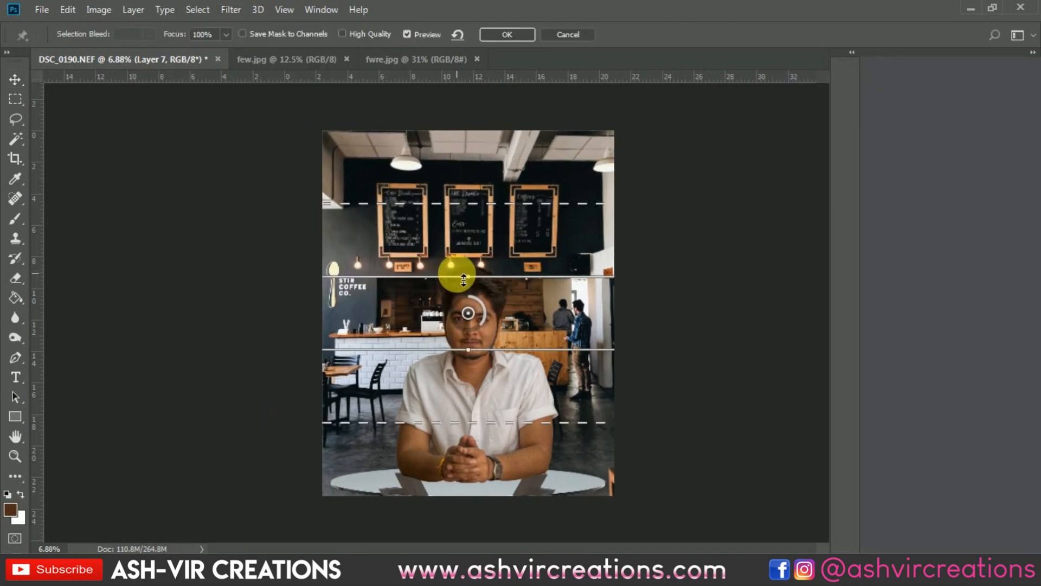
drag(435, 309, 435, 497)
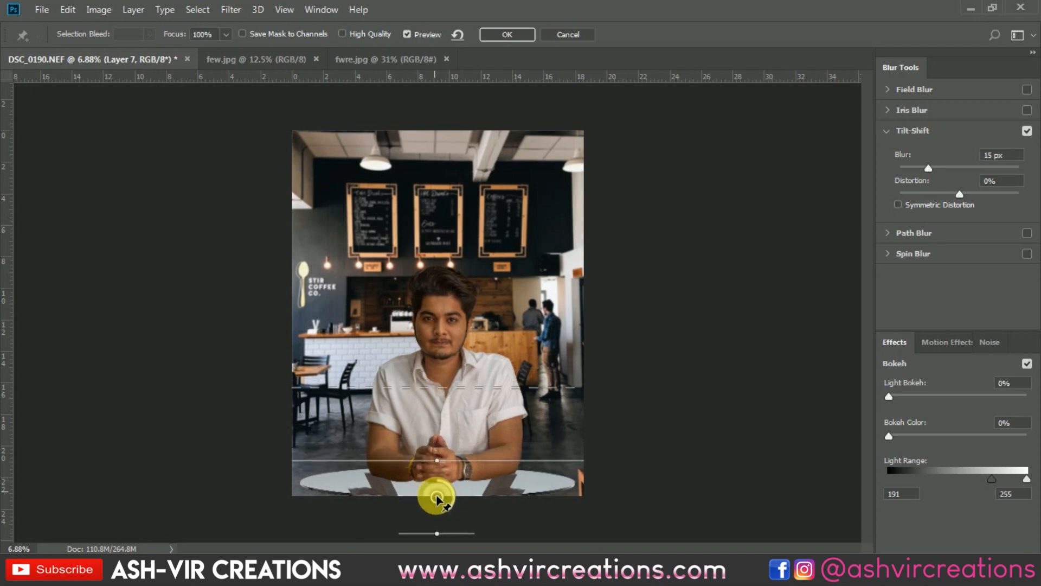
drag(434, 391, 435, 435)
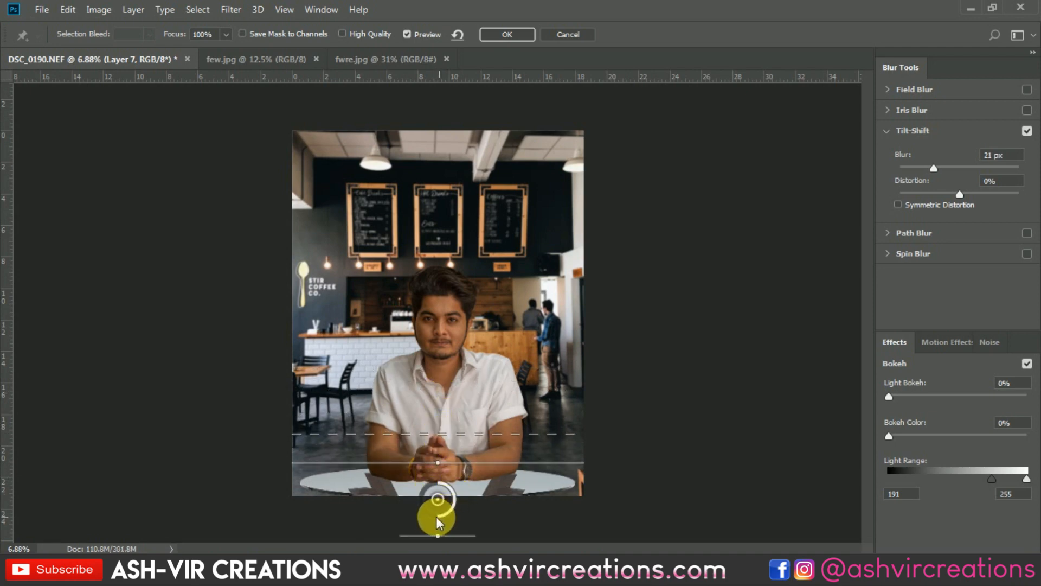
Set the Tilt-Shift blur to 31 px and apply it to the café background
drag(437, 518, 423, 511)
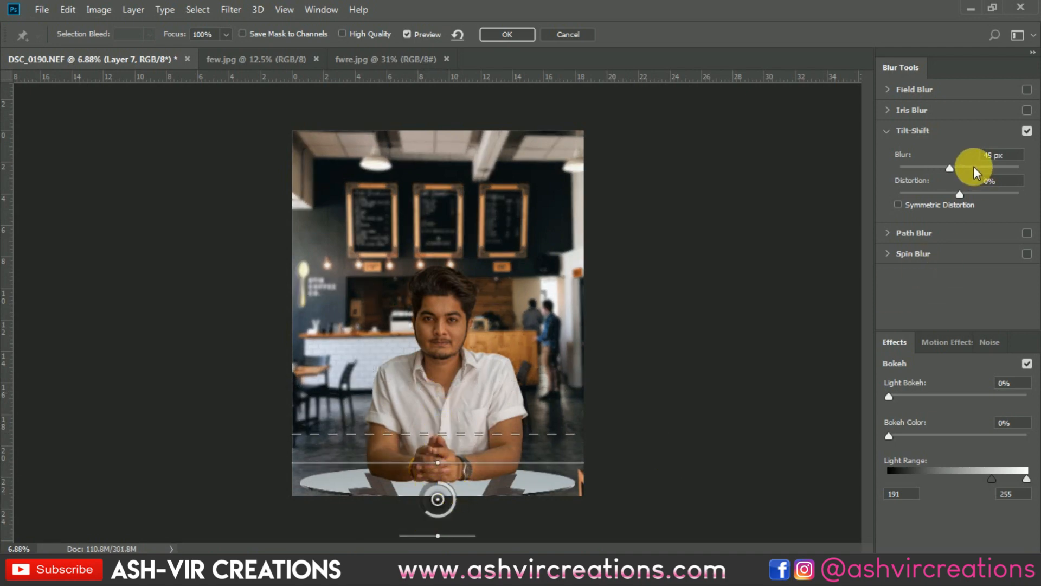
mouse_move(974, 167)
mouse_down()
mouse_move(945, 164)
mouse_move(955, 161)
mouse_up()
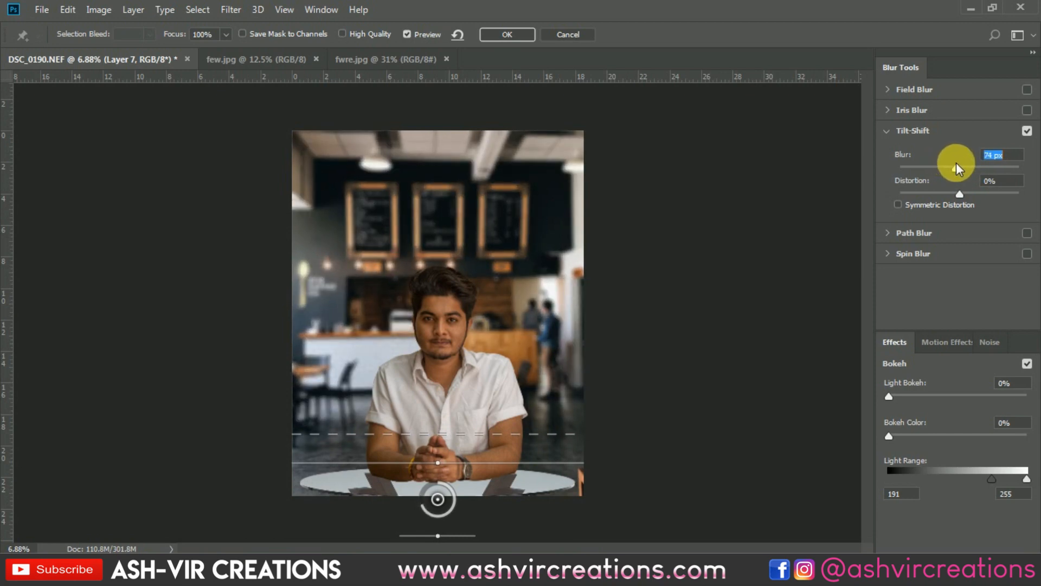
drag(428, 512, 428, 519)
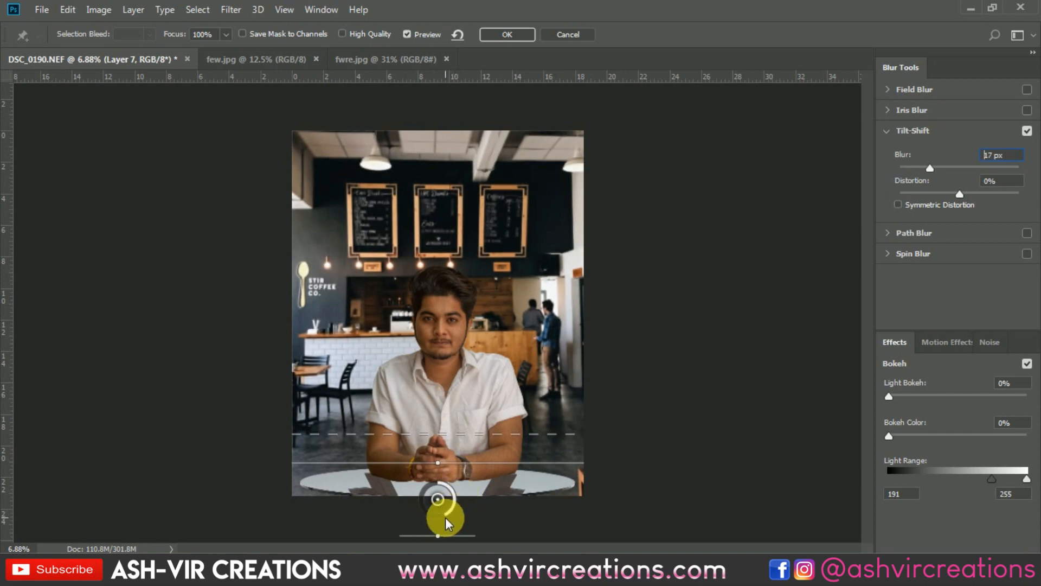
drag(435, 519, 427, 516)
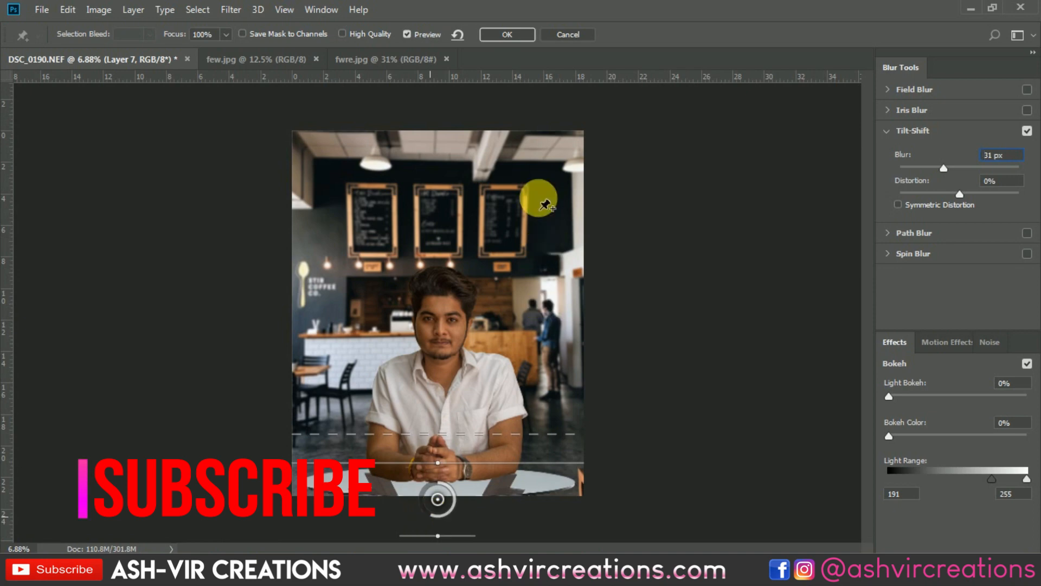
click(510, 34)
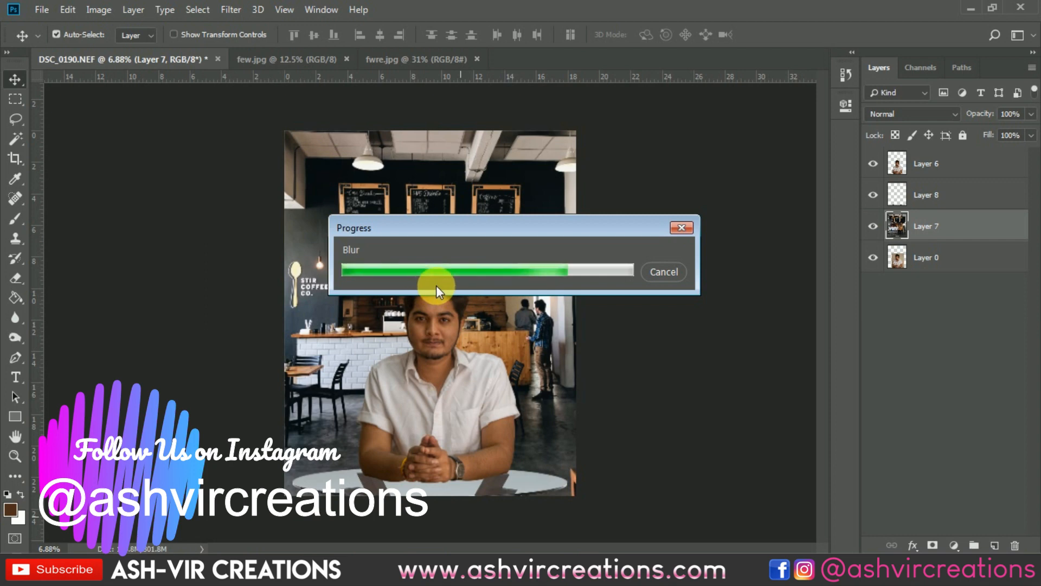
Duplicate the man's cut-out layer in the same document
scroll(436, 285, up, 3)
click(505, 260)
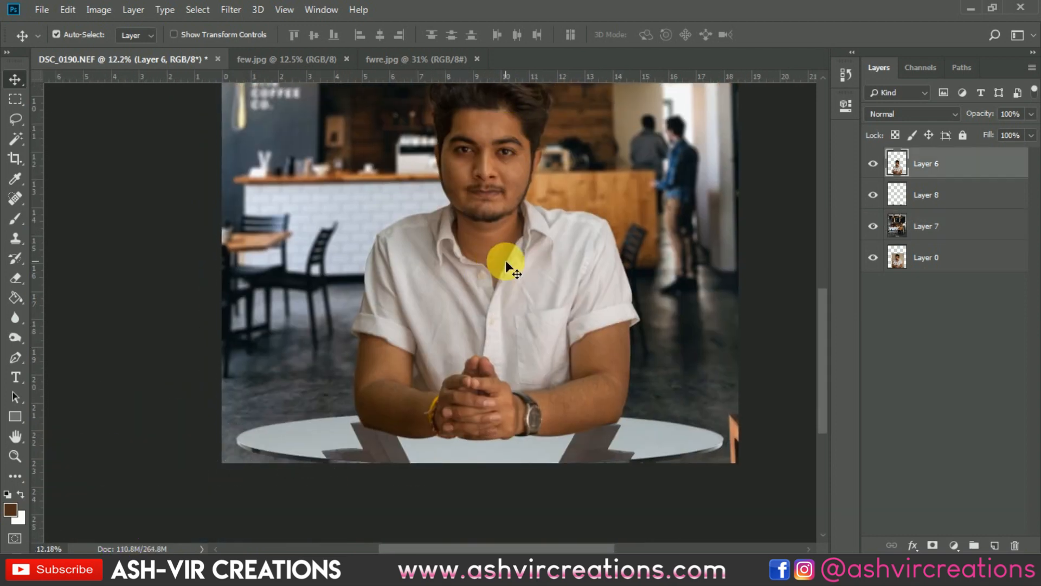
right_click(933, 162)
click(814, 93)
click(633, 141)
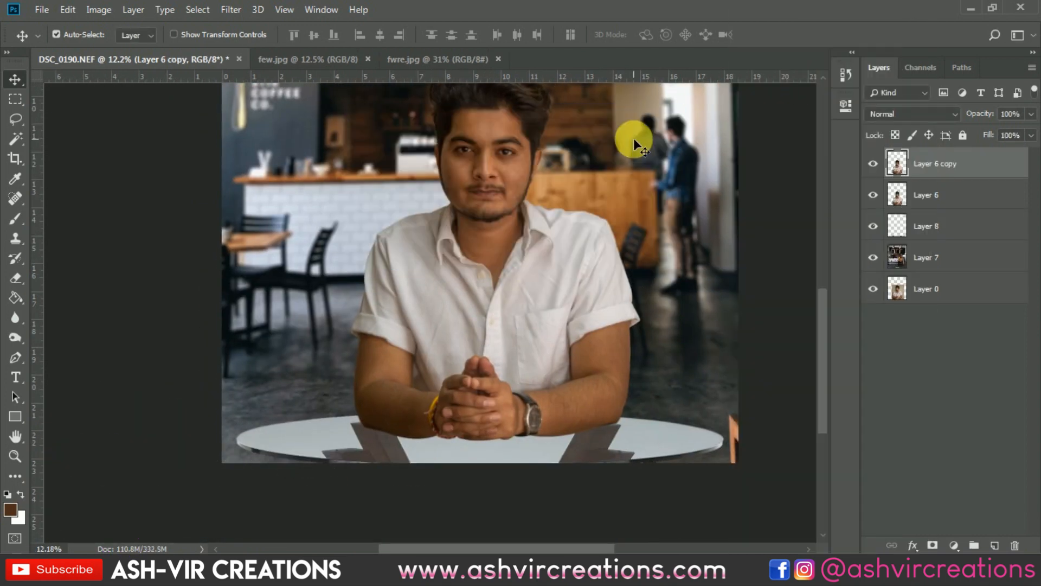
Flip the duplicate vertically and squash it to about 35% height so it mirrors the man's arms on the tabletop, and apply the transform
click(67, 10)
click(265, 243)
scroll(466, 268, down, 2)
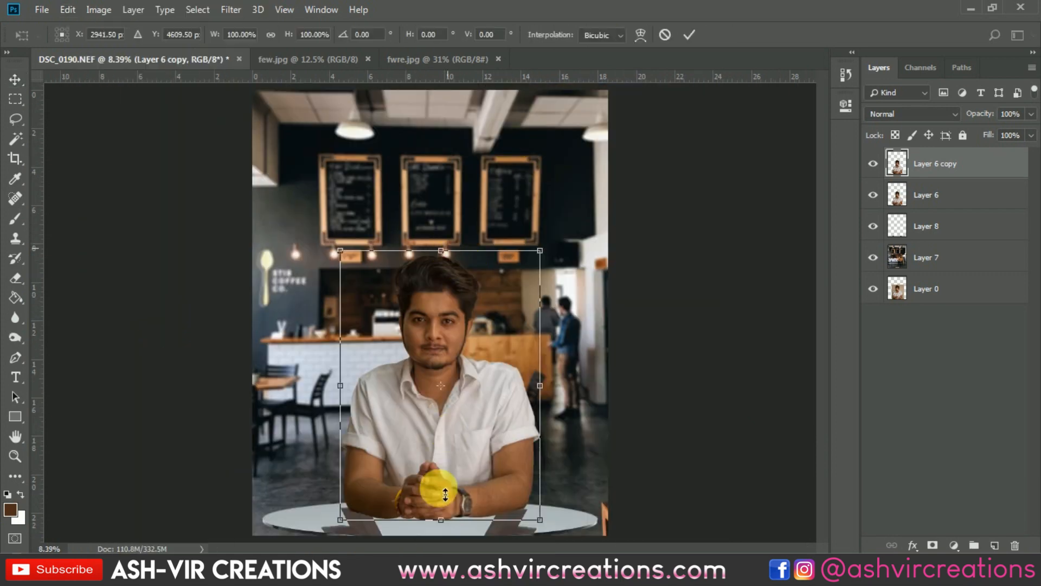
drag(446, 494, 449, 576)
scroll(470, 445, up, 3)
drag(476, 438, 577, 137)
drag(524, 395, 527, 456)
key(Return)
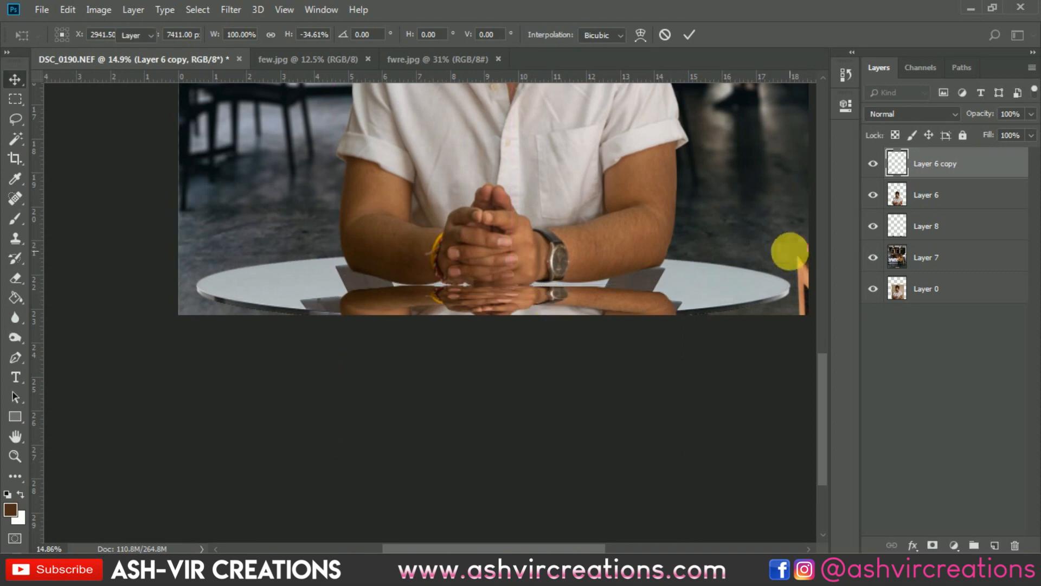
Place the reflection layer beneath the man's cut-out layer and shift it slightly sideways to line up with his hands
drag(933, 163, 930, 209)
scroll(522, 309, up, 3)
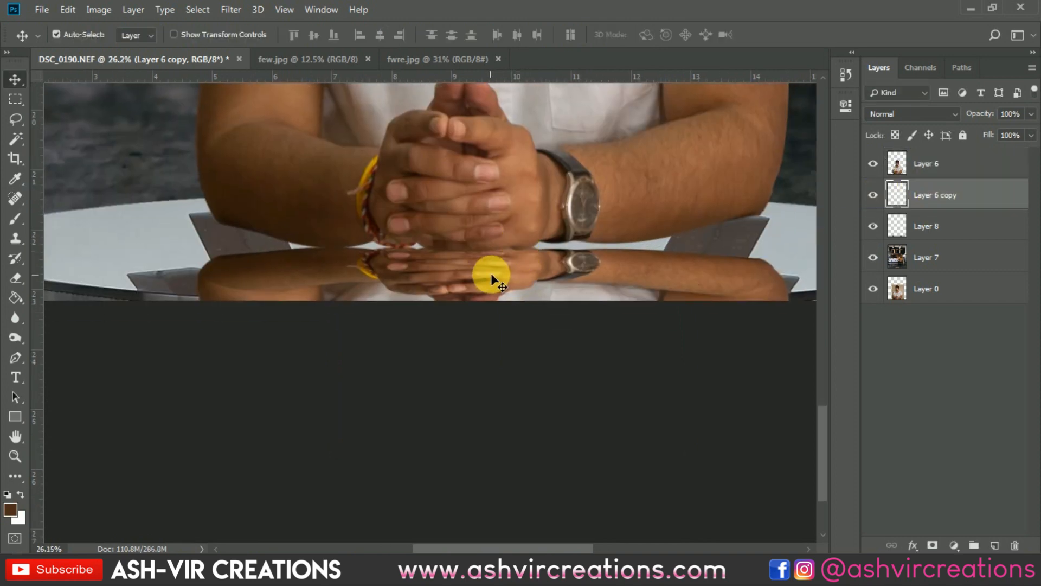
mouse_move(491, 273)
mouse_down()
mouse_move(490, 233)
mouse_move(484, 274)
mouse_up()
Stretch the reflection downwards to about 128% height and apply the transform
scroll(484, 276, down, 3)
key(ctrl+t)
scroll(493, 307, down, 5)
drag(493, 388, 493, 421)
scroll(406, 291, down, 4)
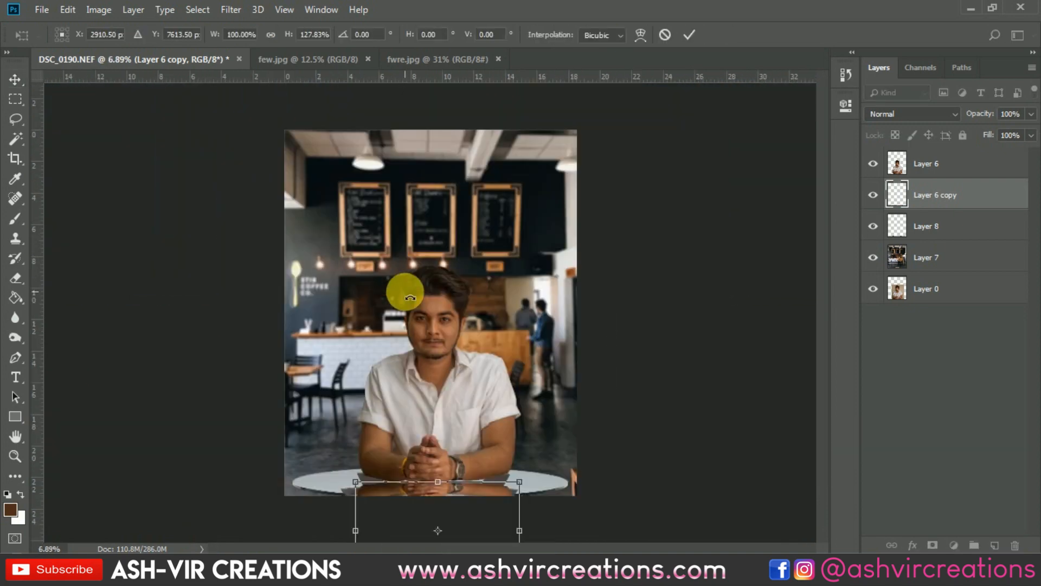
scroll(412, 292, up, 8)
drag(462, 367, 499, 65)
scroll(535, 284, down, 3)
key(Return)
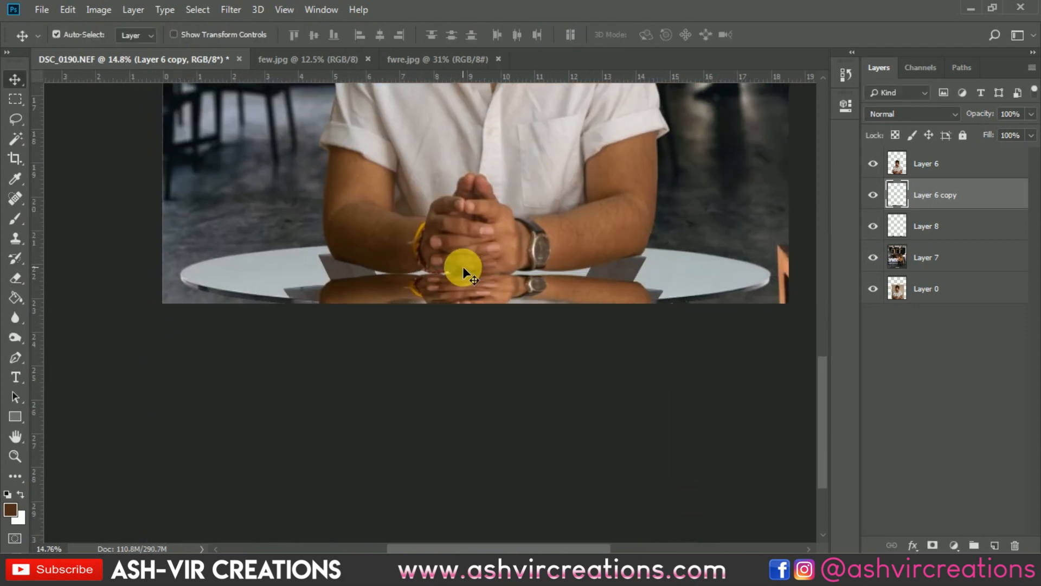
Apply a Gaussian Blur with a radius of 3.8 pixels to the reflection layer
scroll(462, 269, up, 5)
click(230, 9)
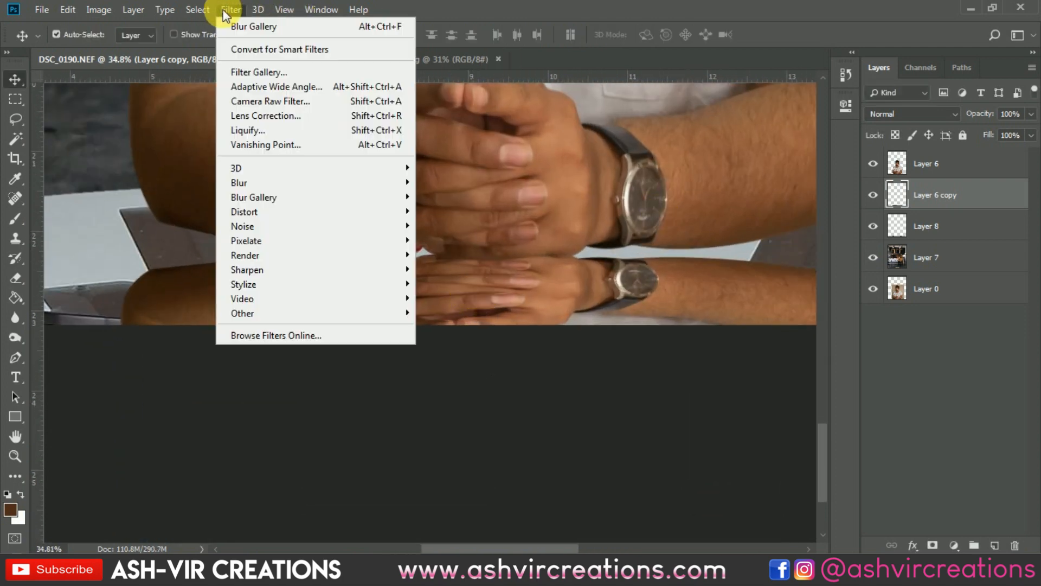
mouse_move(255, 183)
click(448, 239)
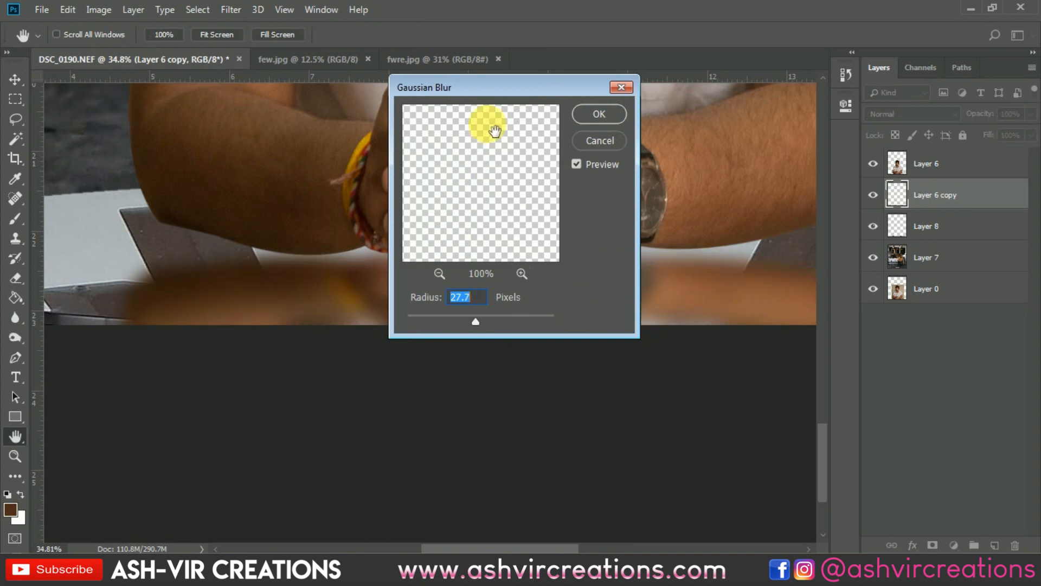
drag(551, 86, 776, 111)
drag(700, 342, 644, 340)
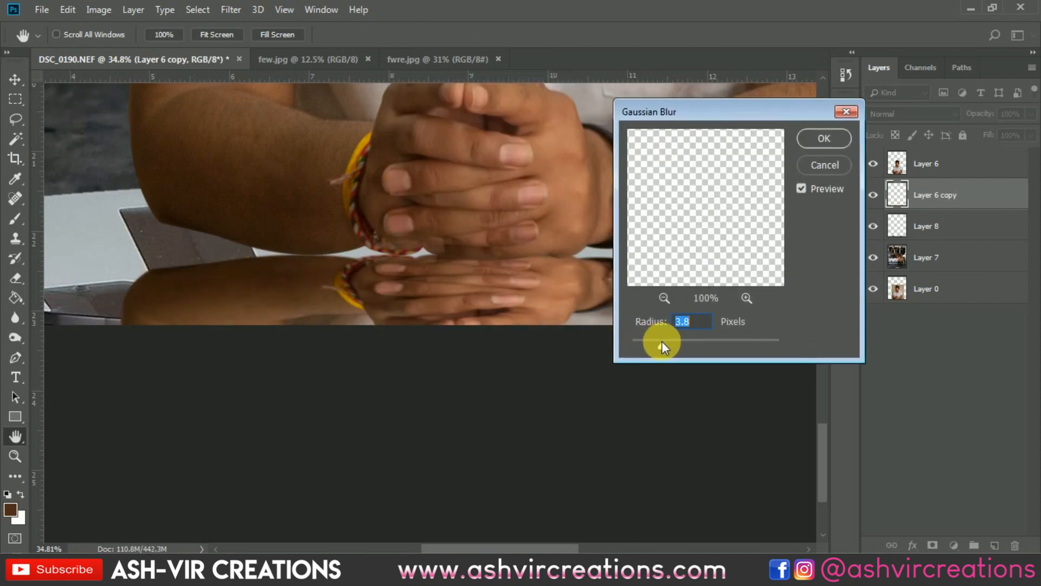
click(804, 134)
scroll(702, 238, down, 2)
drag(713, 186, 627, 221)
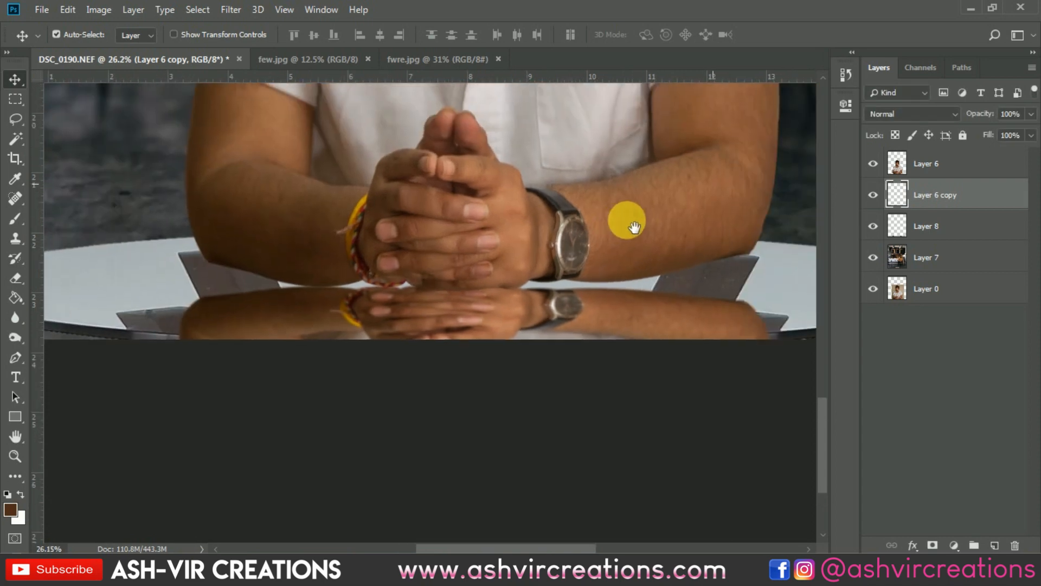
click(236, 13)
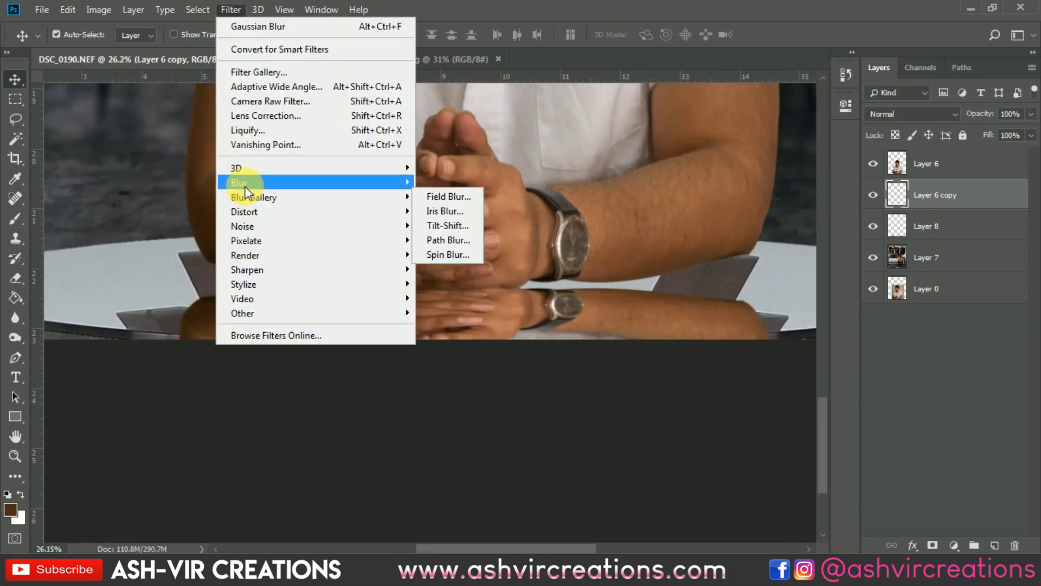
mouse_move(245, 185)
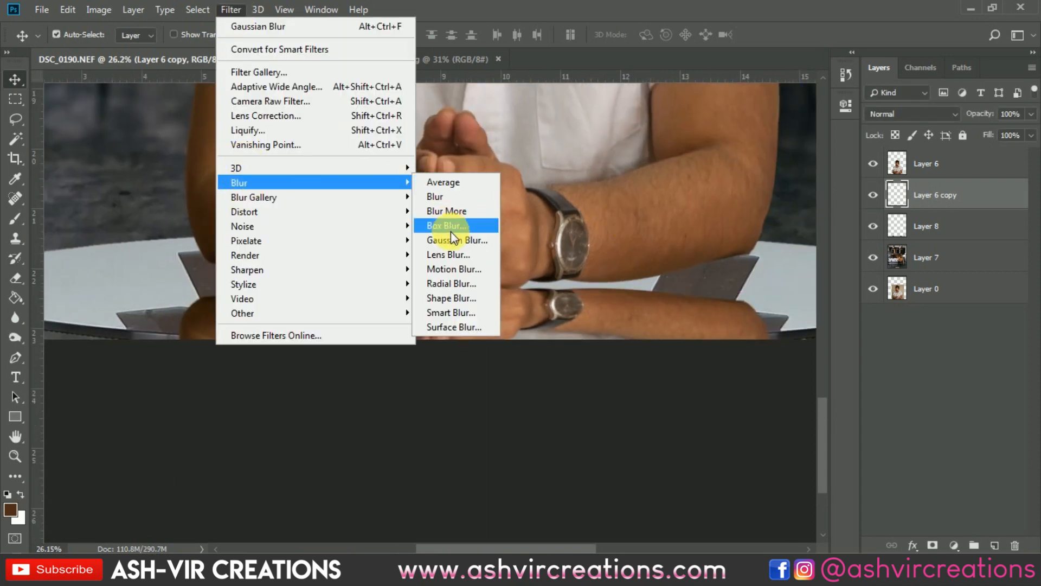
Try lowering the reflection layer's opacity, and return it to 100%
click(964, 194)
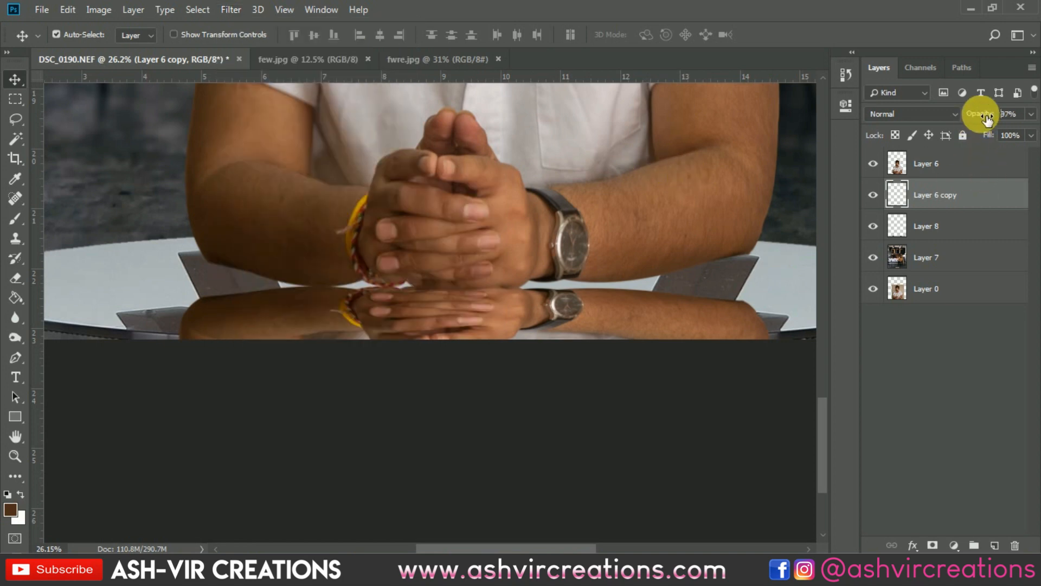
mouse_move(987, 118)
mouse_down()
mouse_move(957, 115)
mouse_move(988, 115)
mouse_up()
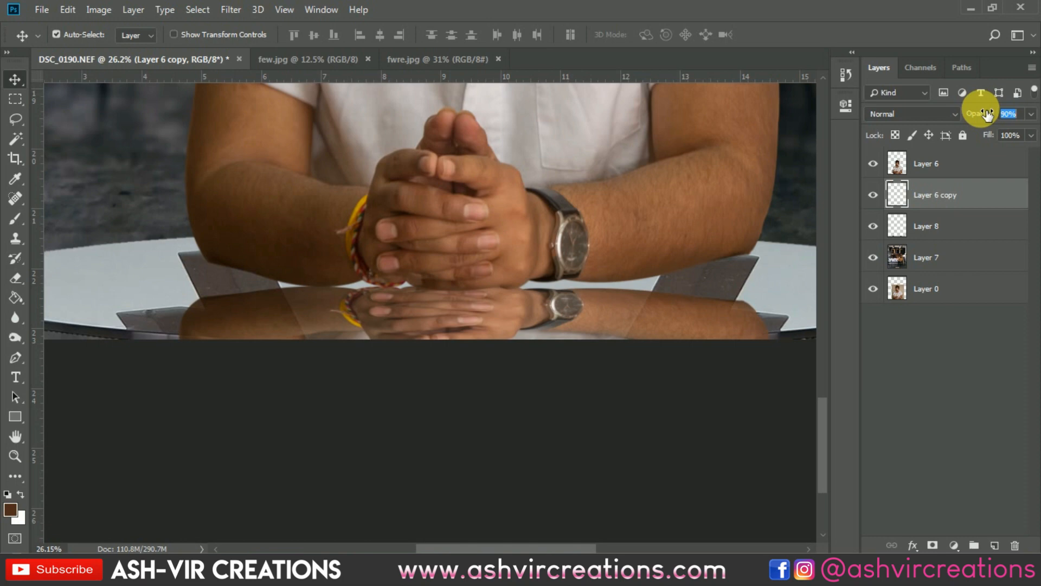
drag(989, 114, 1001, 114)
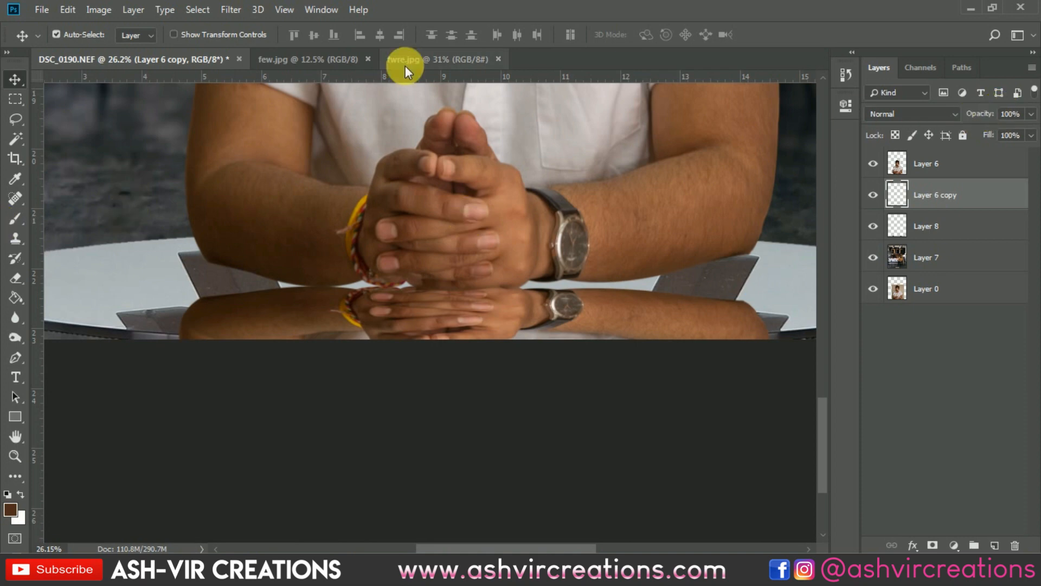
Stretch the reflection further downwards to about 123% of its current height and apply the transform
scroll(552, 317, up, 5)
scroll(552, 316, down, 10)
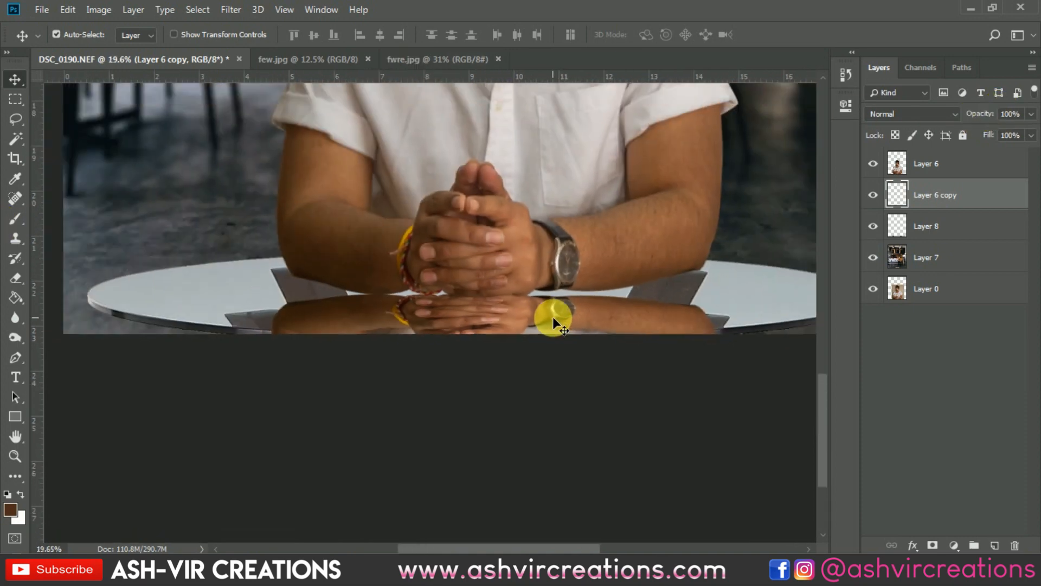
key(ctrl+t)
scroll(552, 317, down, 4)
drag(516, 461, 524, 497)
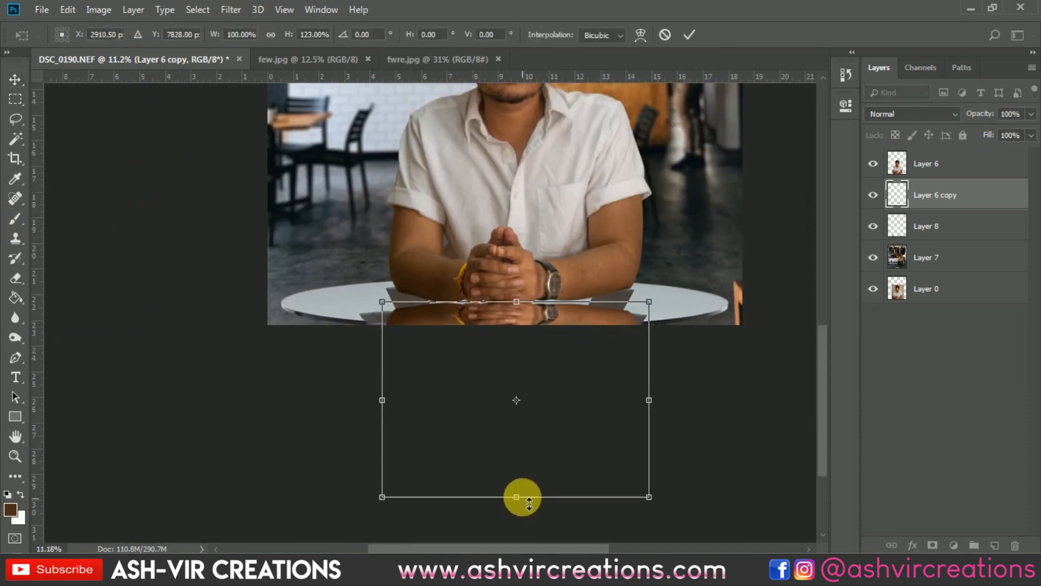
scroll(526, 324, up, 7)
drag(526, 324, 538, 324)
key(Return)
Warp the reflection so its upper edge rises towards the watch and its lower edge bows slightly downwards, and apply the warp
scroll(538, 324, up, 2)
scroll(548, 340, up, 3)
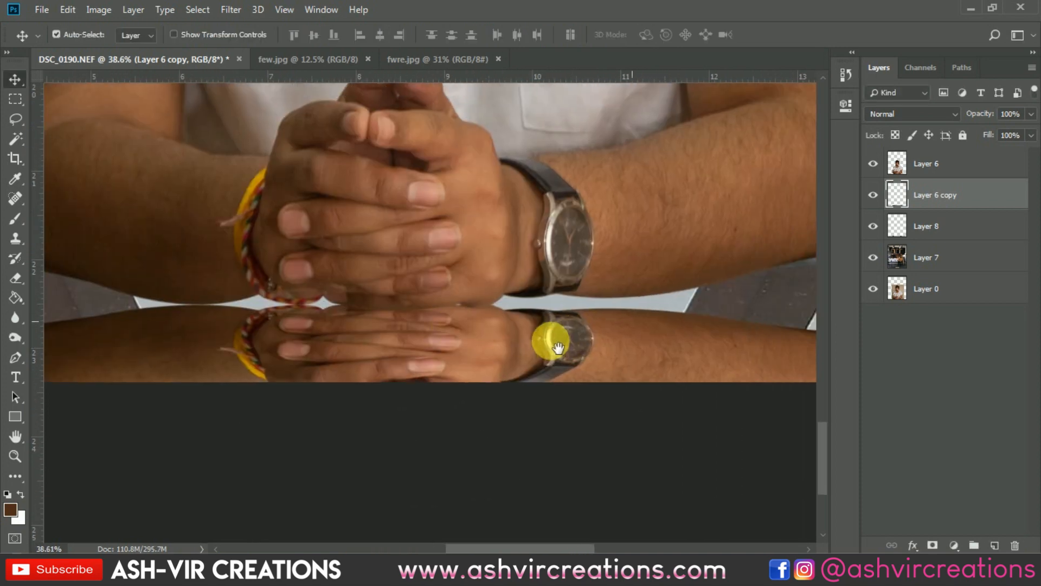
key(ctrl+t)
right_click(523, 343)
click(583, 435)
drag(579, 321, 561, 279)
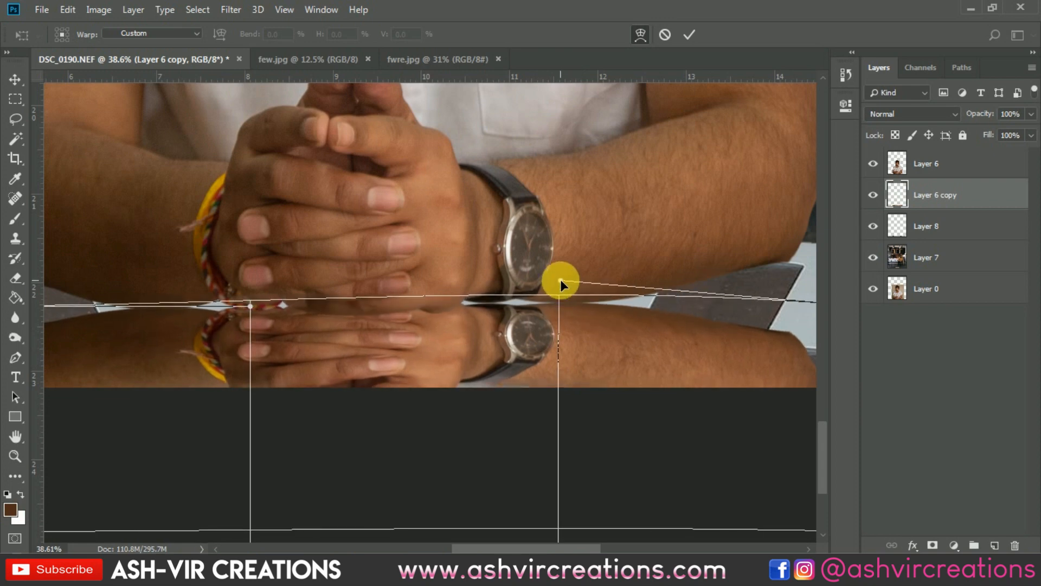
scroll(549, 356, down, 5)
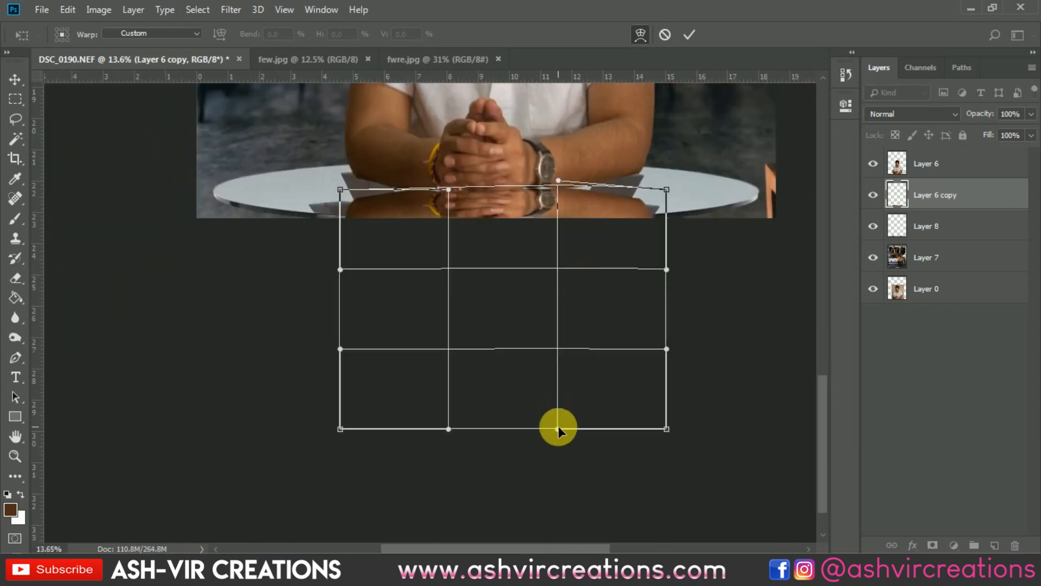
drag(558, 427, 558, 436)
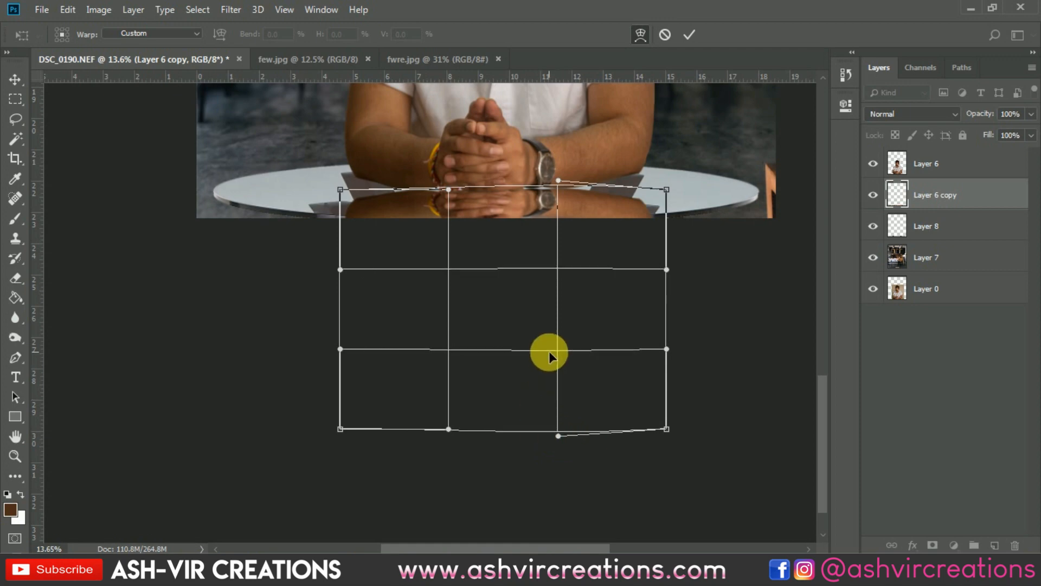
click(689, 34)
scroll(564, 193, up, 5)
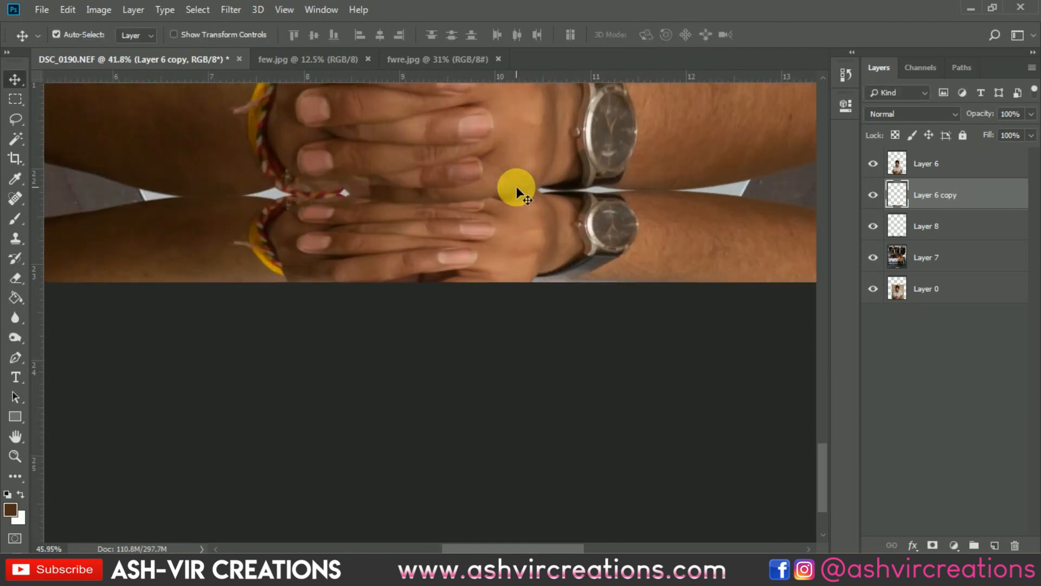
scroll(515, 187, down, 5)
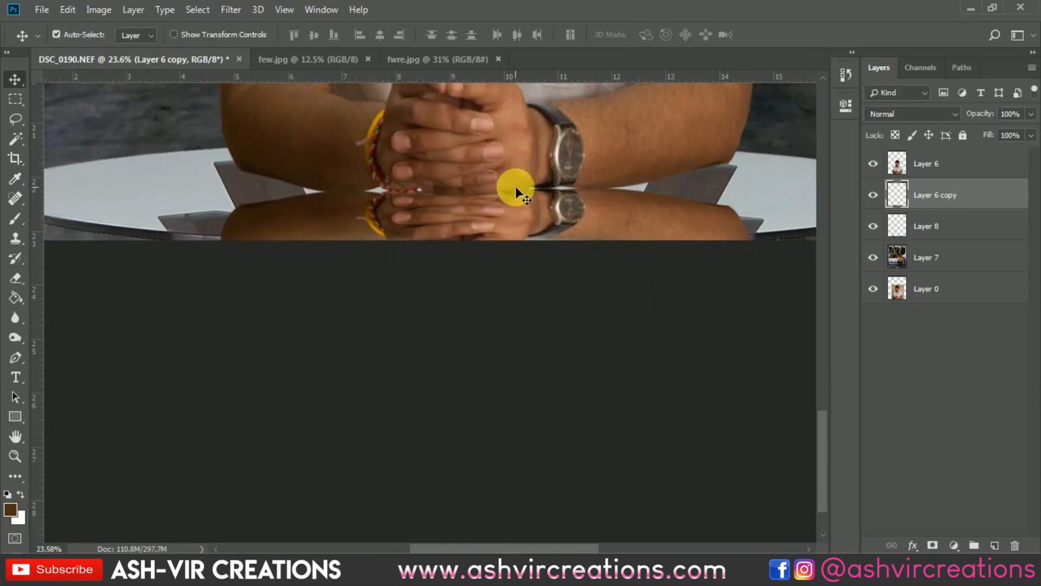
scroll(490, 392, up, 2)
drag(489, 392, 574, 88)
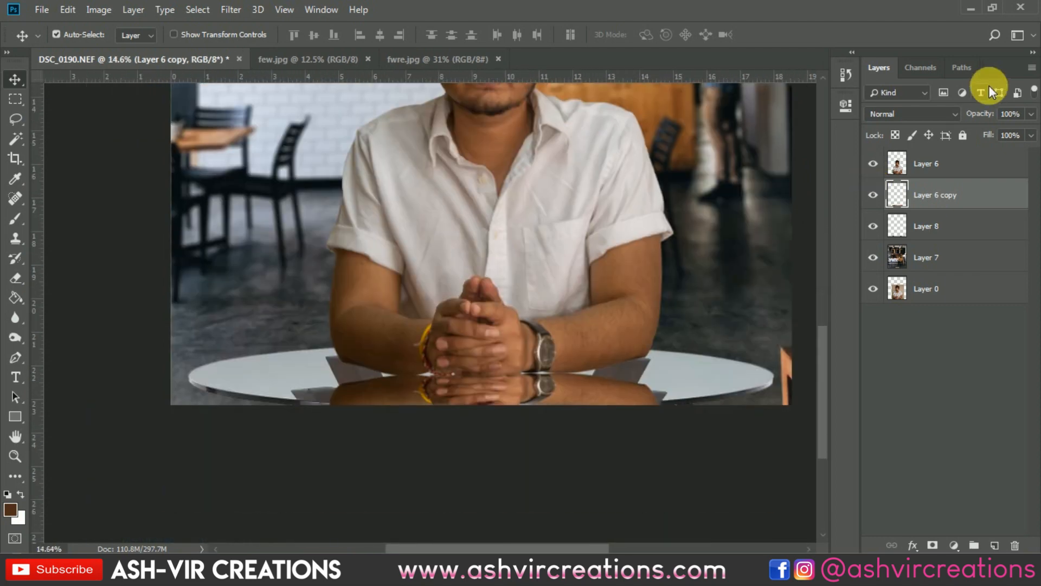
Lower the reflection layer's opacity to about 82% and add a new layer directly above the café background, Layer 7
drag(989, 119, 978, 120)
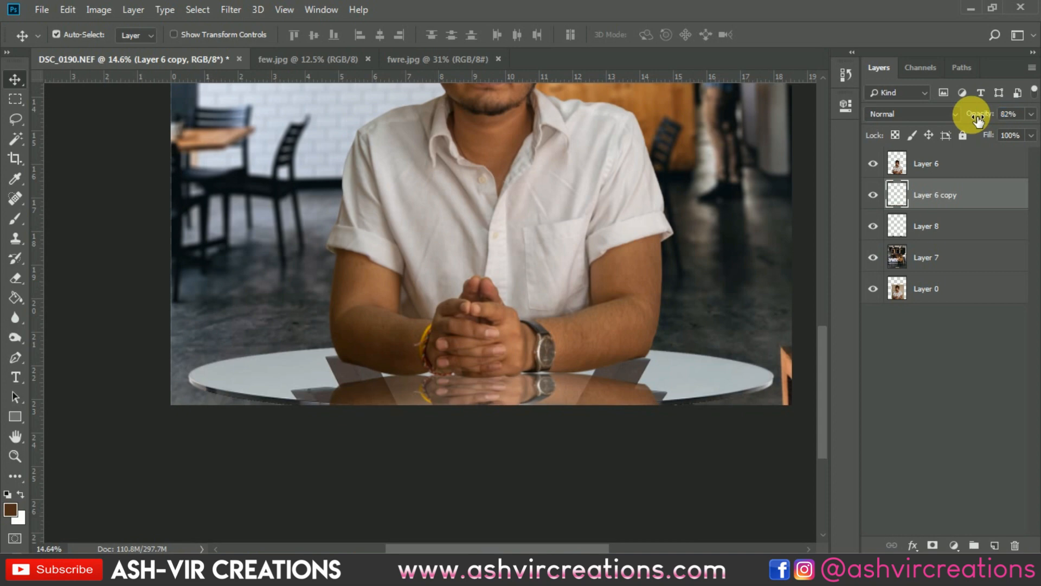
click(951, 262)
click(996, 545)
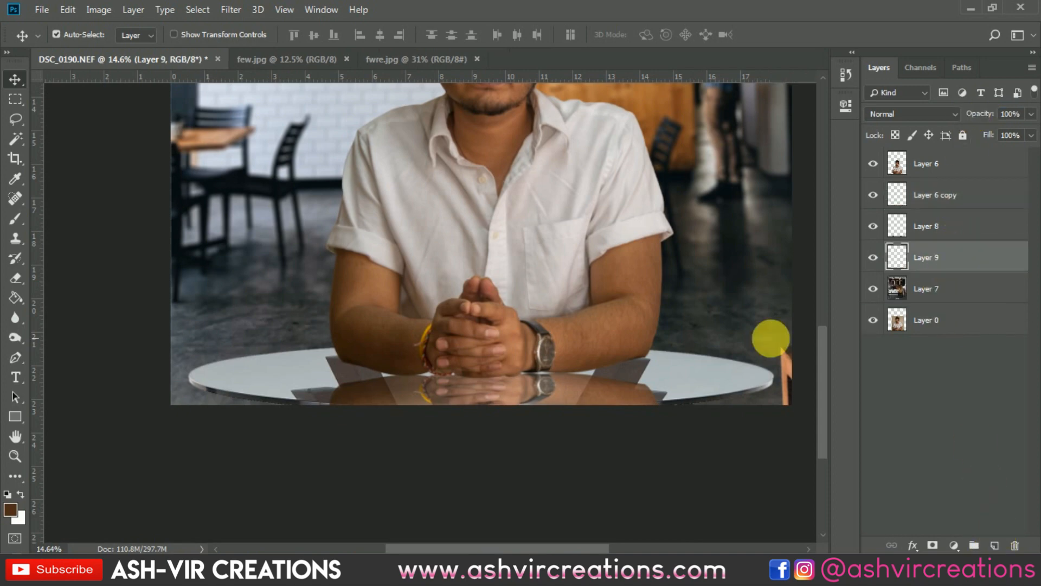
Sample the tabletop's light grey as the brush colour and move the new Layer 9 above Layer 8
click(16, 219)
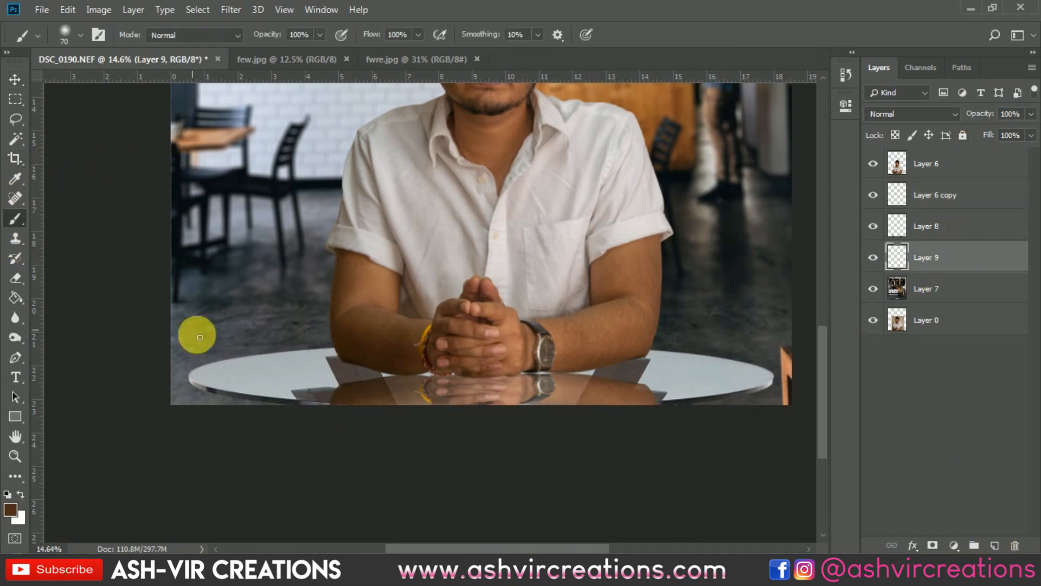
right_click(278, 374)
click(409, 347)
click(765, 2)
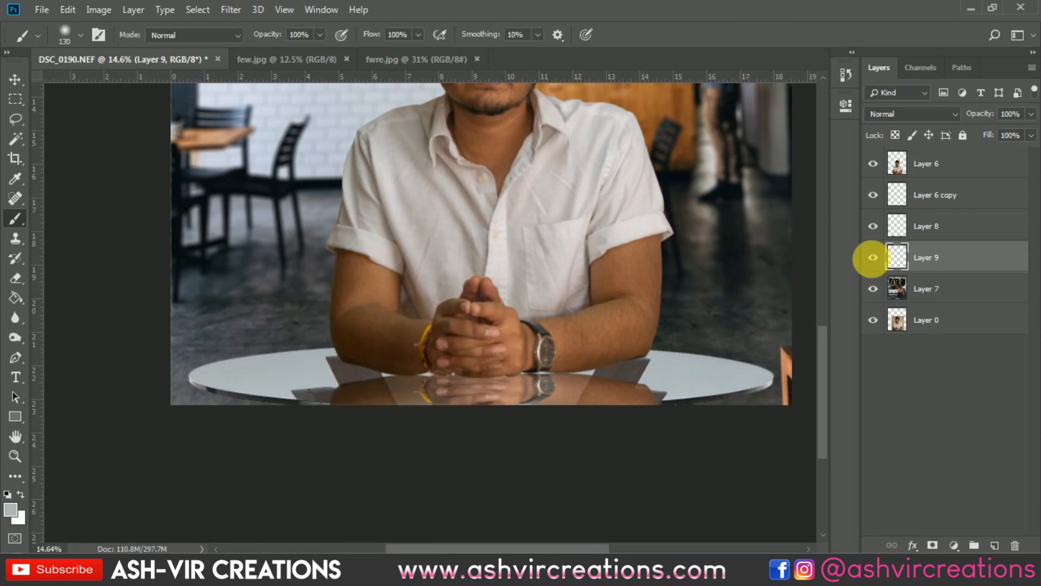
drag(917, 258, 931, 212)
Paint light grey over the dark corner patch on the table's front edge below the left elbow with a soft 100 px brush
key(bracketright)
key(bracketright)
key(bracketright)
key(bracketright)
key(bracketright)
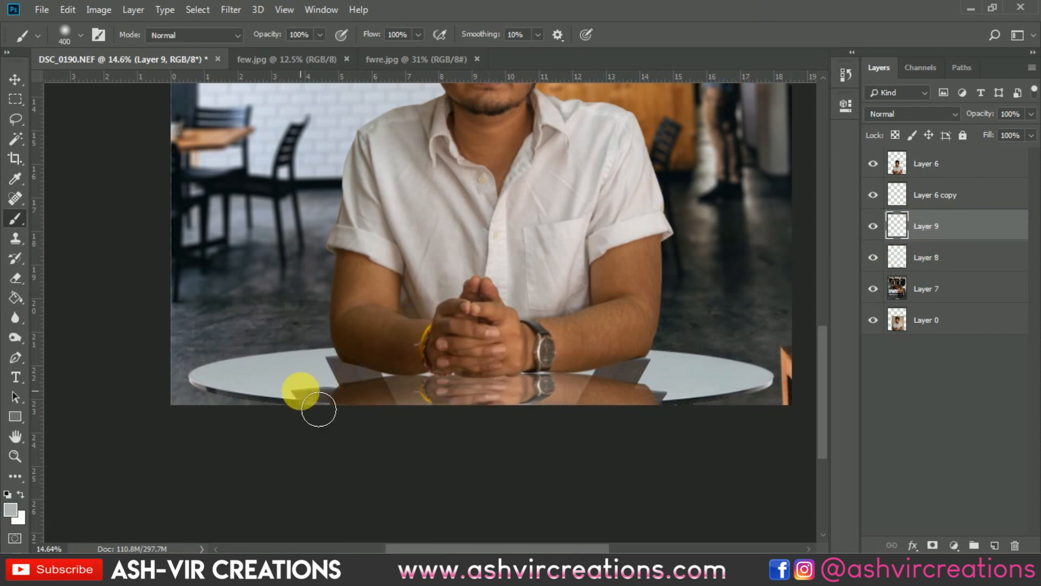
scroll(347, 404, up, 5)
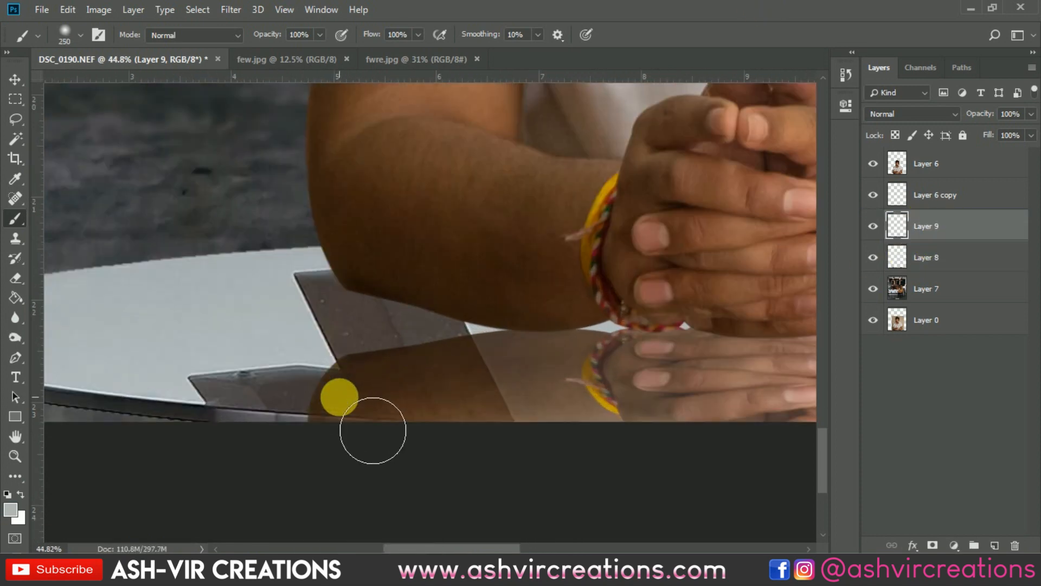
key(bracketleft)
key(bracketleft)
key(bracketleft)
key(bracketleft)
key(bracketleft)
drag(218, 389, 302, 383)
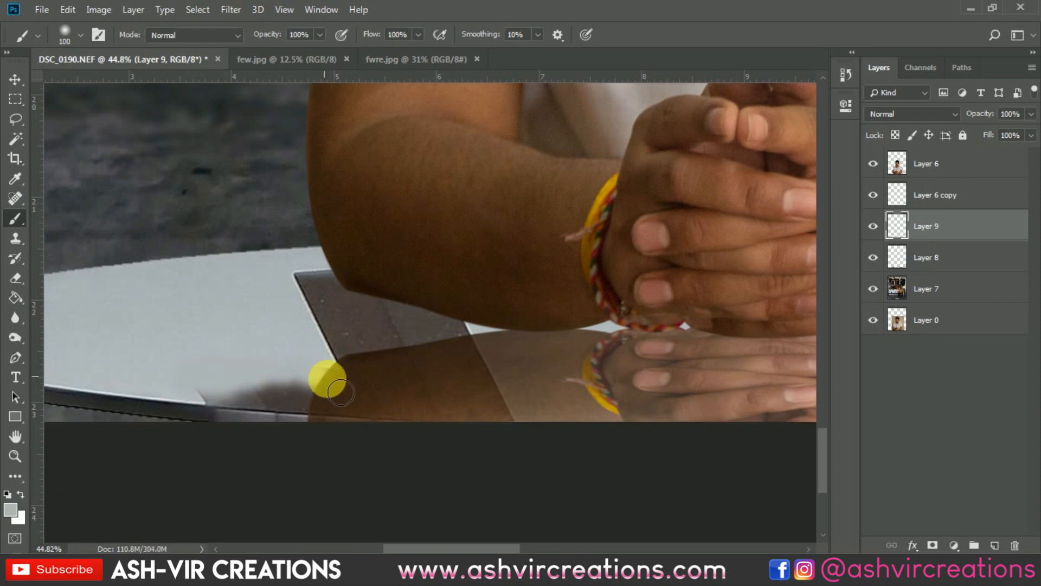
Cover the rest of the dark patch below the left elbow down to the table rim with a hard 90 px brush
key(bracketleft)
right_click(325, 393)
click(393, 501)
mouse_move(205, 389)
mouse_down()
mouse_move(228, 406)
mouse_move(273, 411)
mouse_move(256, 395)
mouse_move(231, 406)
mouse_move(304, 411)
mouse_up()
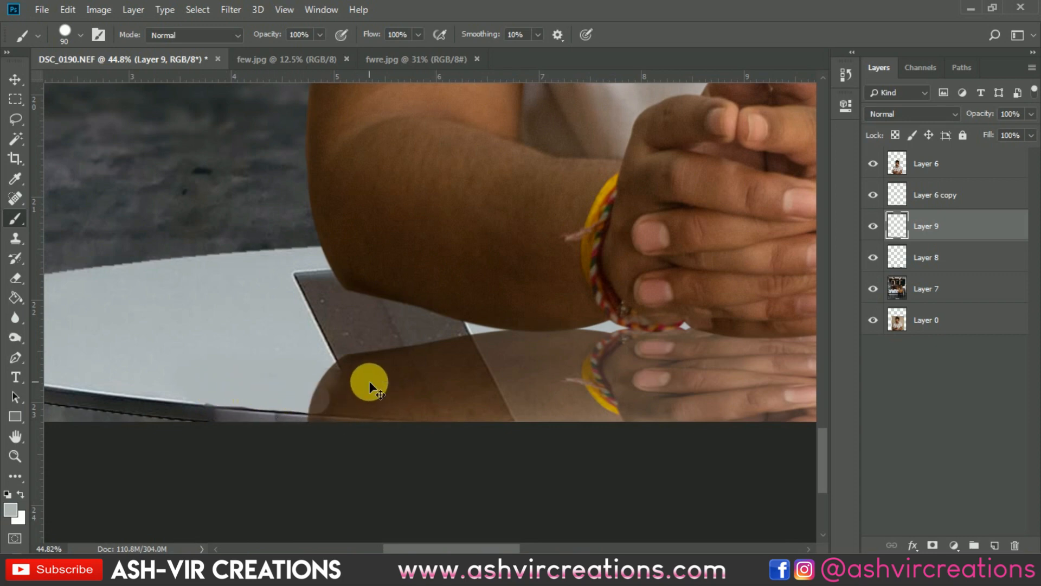
Set the reflection layer's opacity to 100% and erase the reflection where it overlaps the table rim below the right arm
click(944, 195)
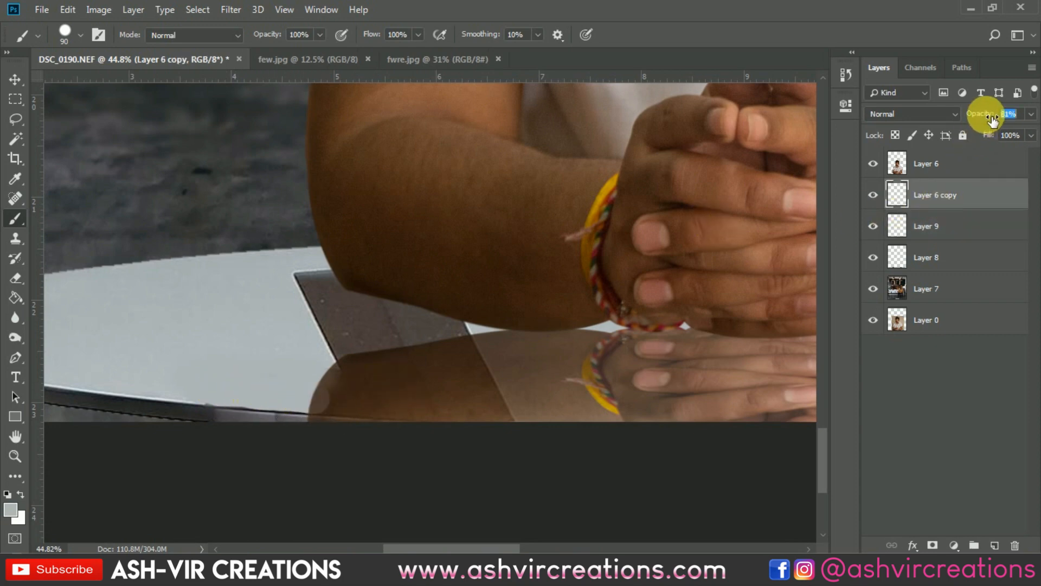
drag(986, 111, 1034, 118)
drag(676, 253, 259, 225)
drag(534, 255, 211, 268)
mouse_move(342, 277)
mouse_down()
mouse_move(570, 268)
mouse_move(186, 226)
mouse_up()
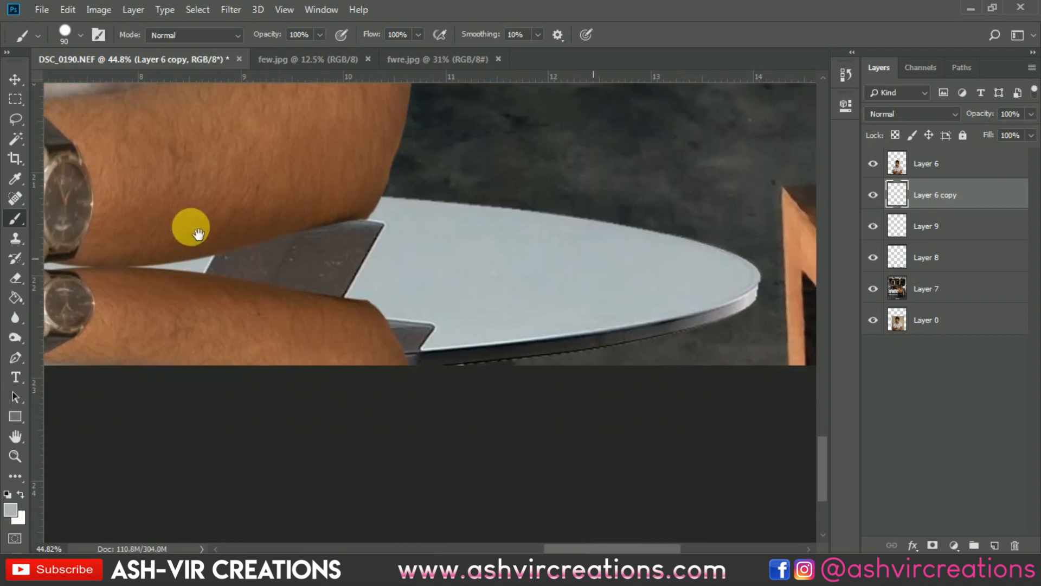
click(926, 222)
ctrl+right_click(301, 334)
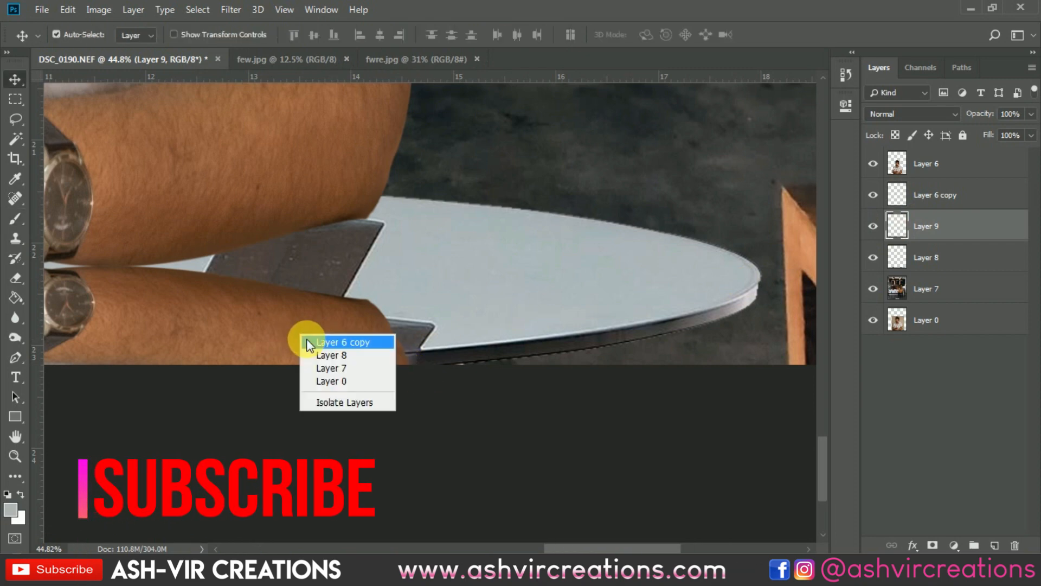
click(349, 340)
key(e)
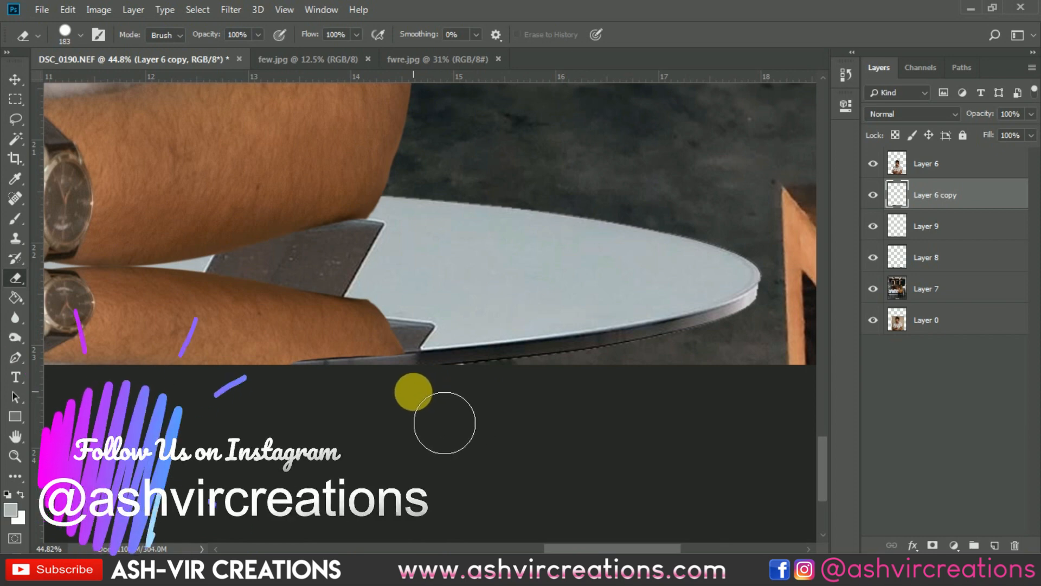
Lower the reflection's opacity to 78%, then outline and delete its overhang past the table rim below the left elbow
scroll(416, 389, down, 6)
drag(460, 386, 663, 377)
scroll(83, 379, up, 5)
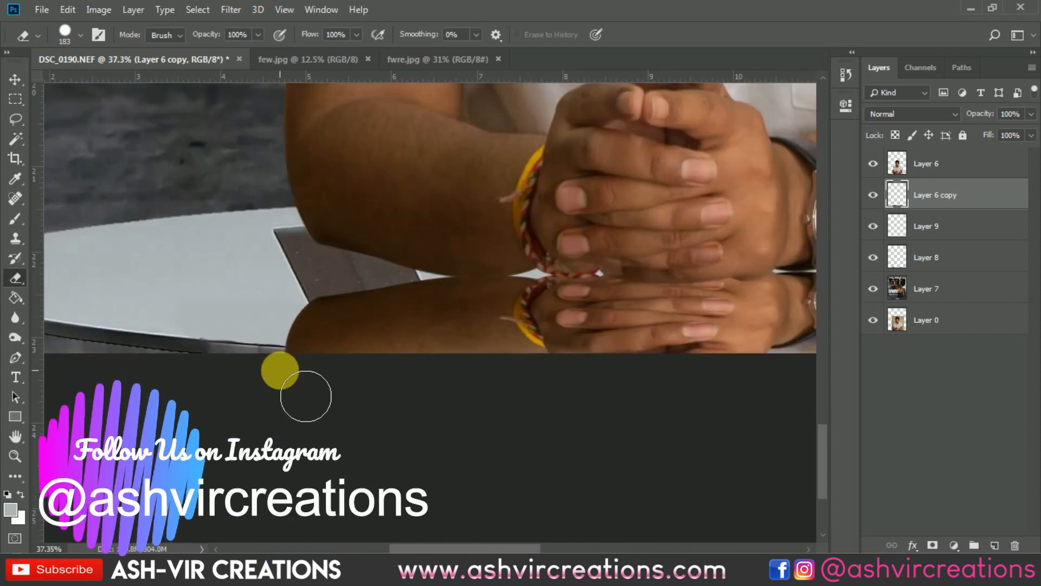
drag(991, 116, 969, 119)
key(p)
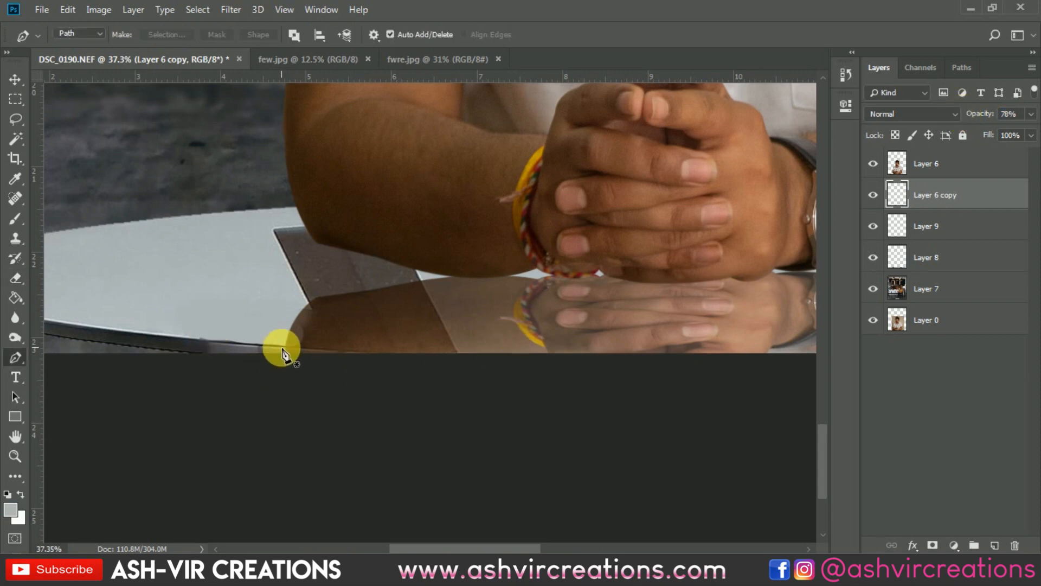
click(282, 348)
drag(459, 365, 462, 363)
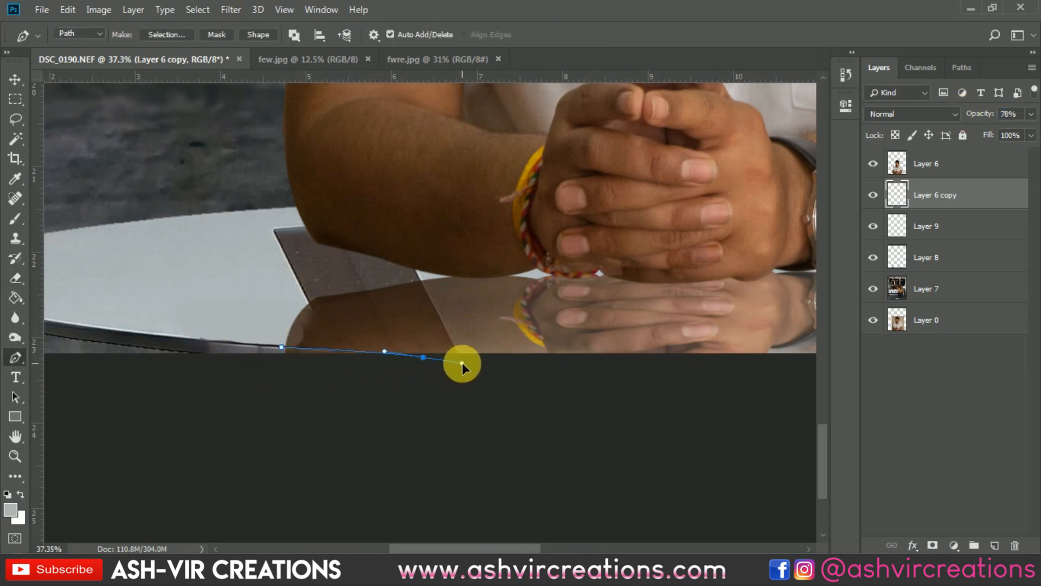
click(311, 410)
click(282, 347)
key(ctrl+d)
Outline the reflection's overhang along the table rim below the right elbow with a pen path, delete it and deselect
drag(451, 412, 171, 416)
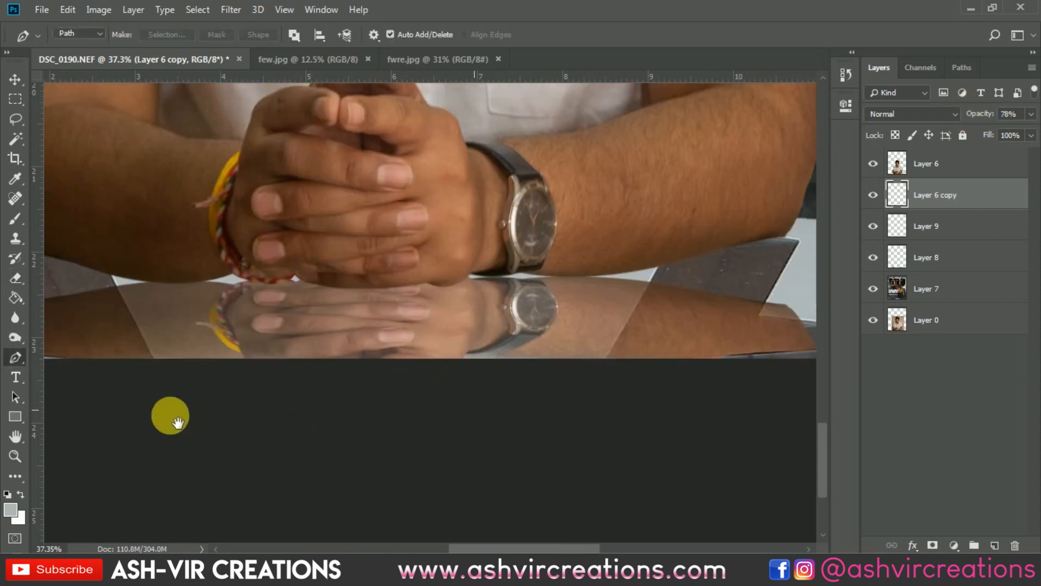
drag(673, 363, 530, 372)
scroll(610, 374, up, 8)
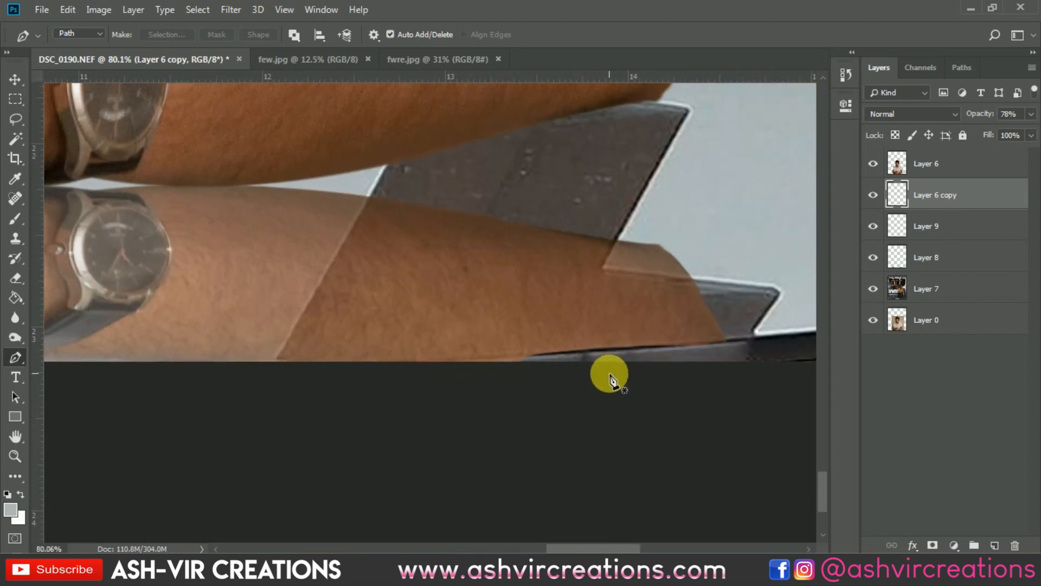
click(732, 340)
drag(271, 372, 269, 378)
drag(402, 453, 442, 450)
drag(746, 407, 748, 402)
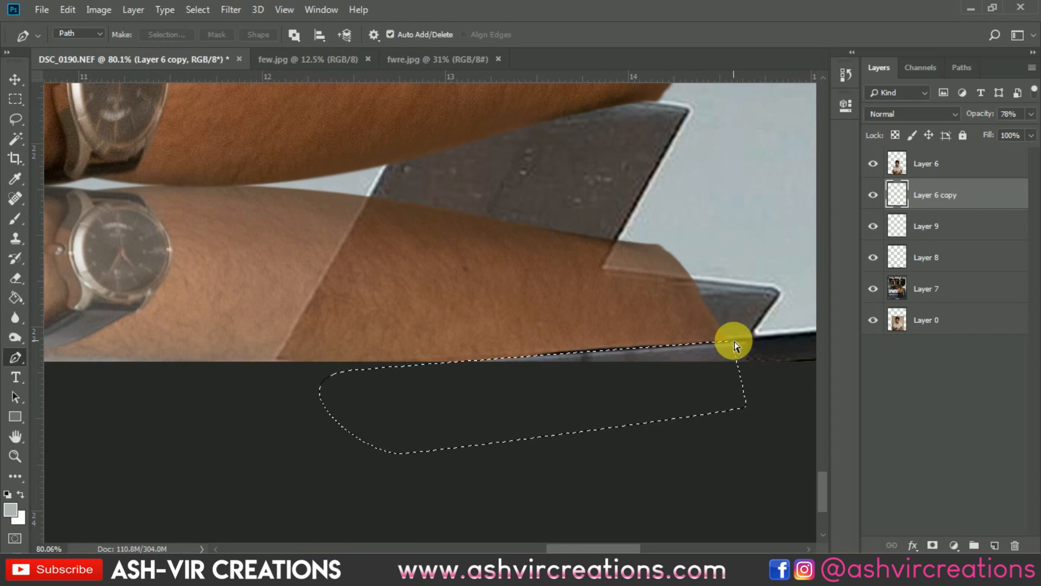
key(ctrl+d)
Set the reflection layer's opacity to 75%
scroll(517, 355, down, 8)
key(v)
drag(287, 324, 495, 363)
scroll(495, 363, down, 4)
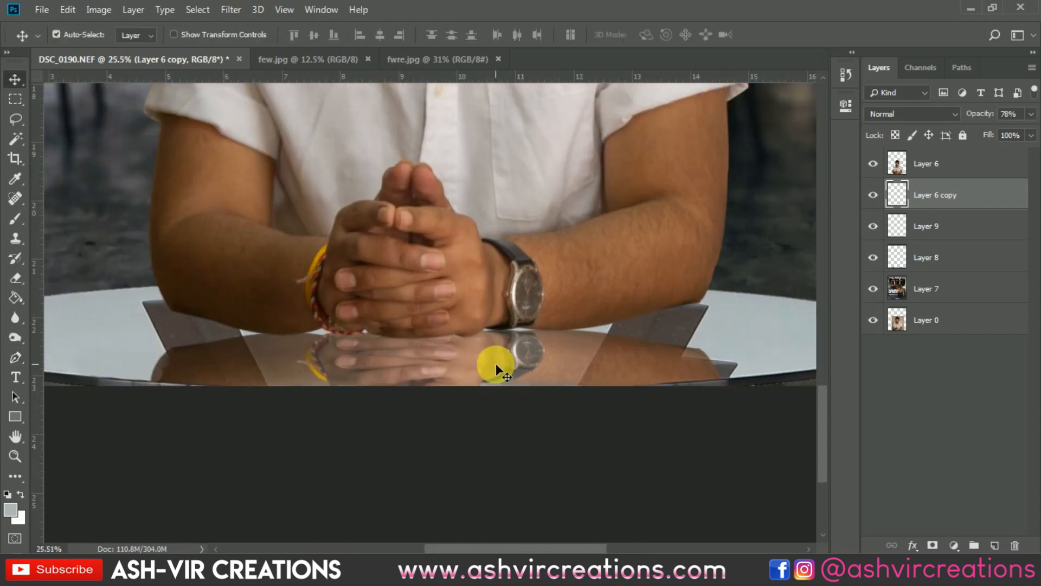
mouse_move(983, 115)
mouse_down()
mouse_move(1010, 122)
mouse_move(993, 123)
mouse_up()
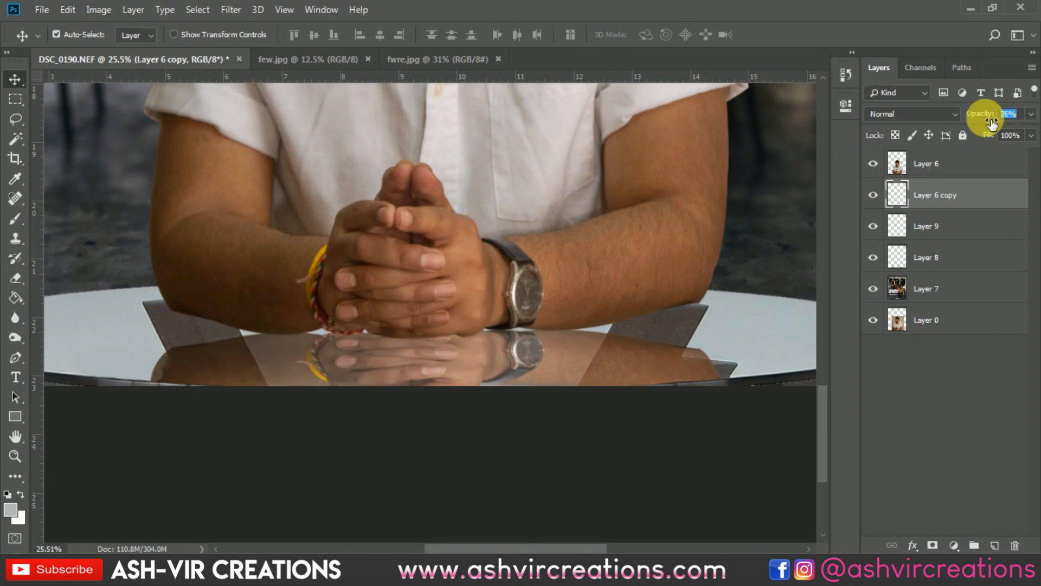
Load the outline of the reflection layer as a selection and create a new layer above Layer 9
click(970, 223)
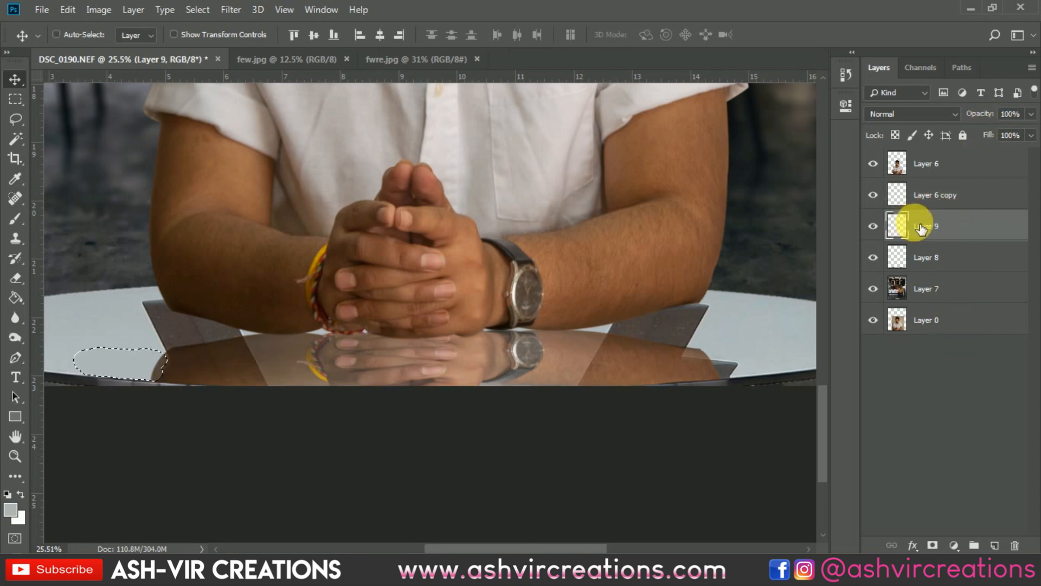
ctrl+click(902, 200)
click(926, 197)
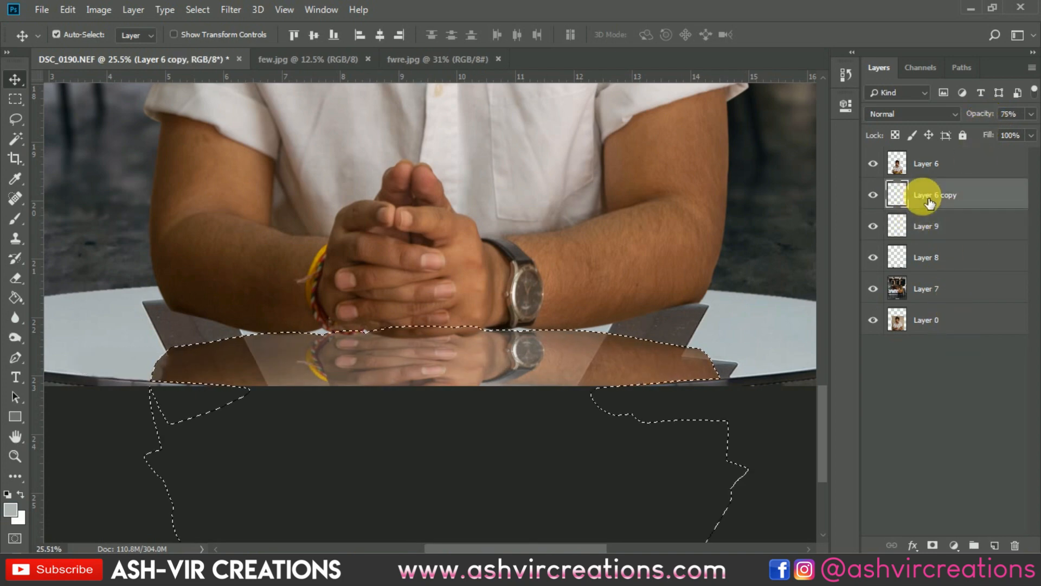
click(927, 229)
click(994, 545)
Paint light grey across the selected reflection area on Layer 10 with a hard 250 px brush, and deselect
key(b)
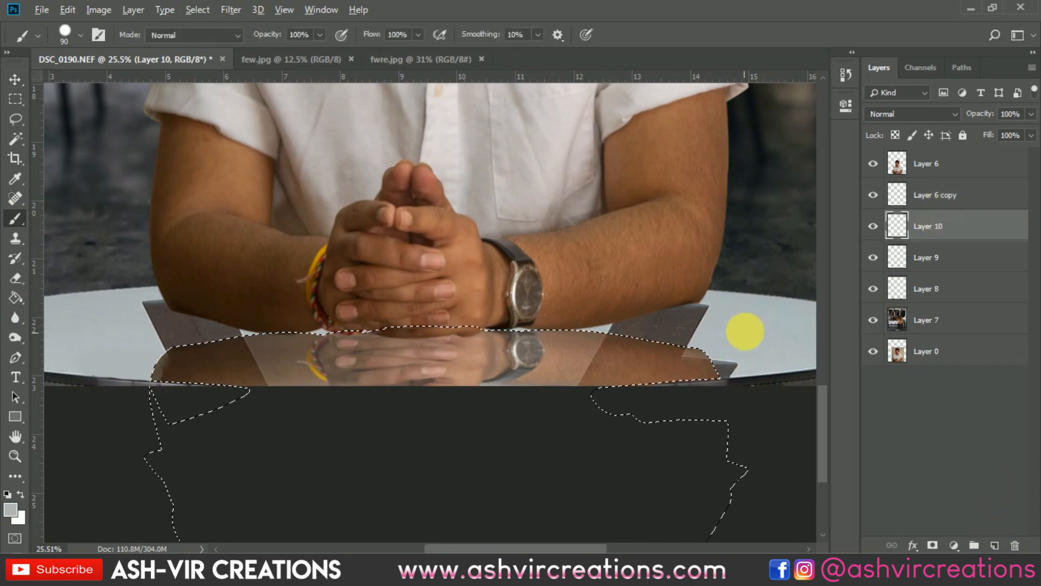
mouse_move(663, 382)
mouse_down()
mouse_move(559, 348)
mouse_move(521, 355)
mouse_move(716, 374)
mouse_move(624, 376)
mouse_move(728, 377)
mouse_move(263, 372)
mouse_move(251, 395)
mouse_move(250, 382)
mouse_move(263, 420)
mouse_up()
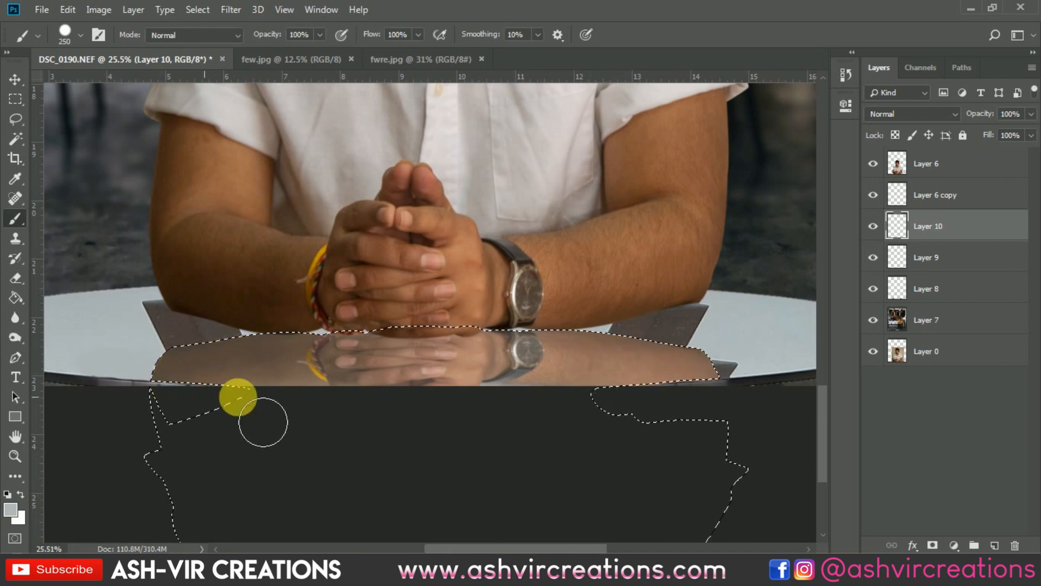
key(ctrl+d)
key(v)
Lower Layer 10's opacity to about 60%, toggling the reflection layer's visibility to judge the grey underlay
click(882, 221)
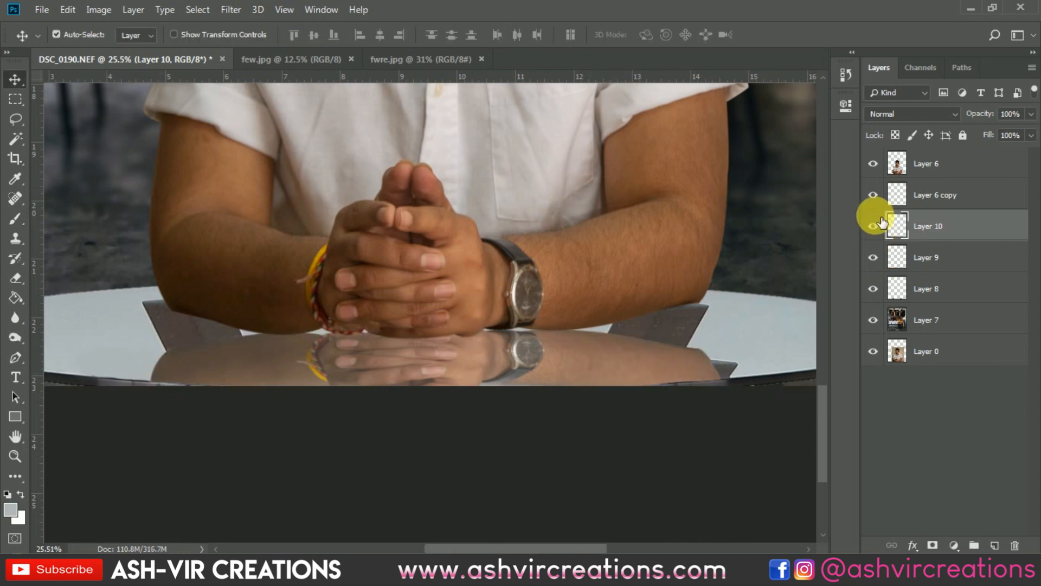
click(873, 195)
click(873, 196)
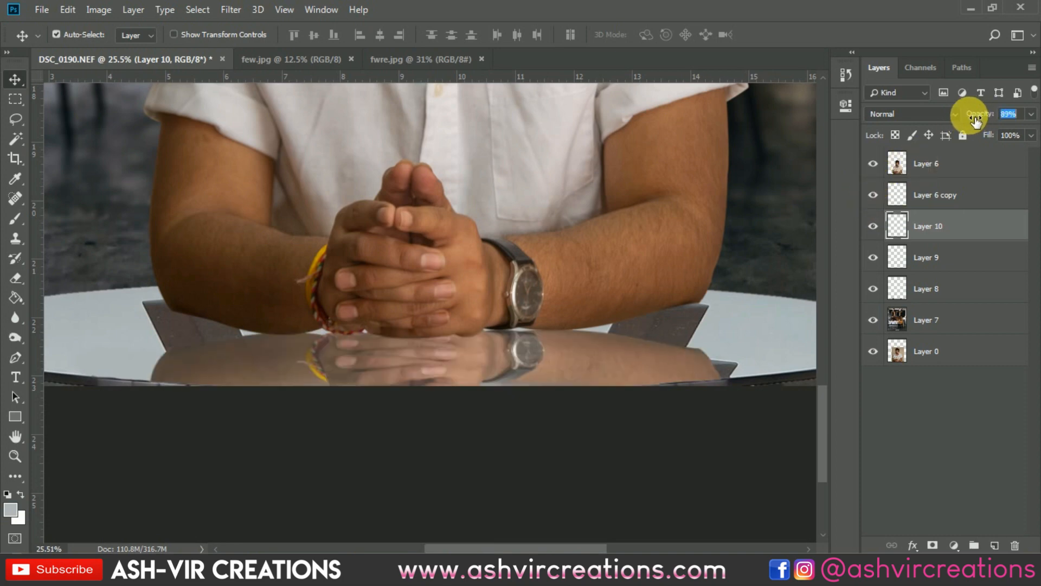
drag(975, 119, 950, 130)
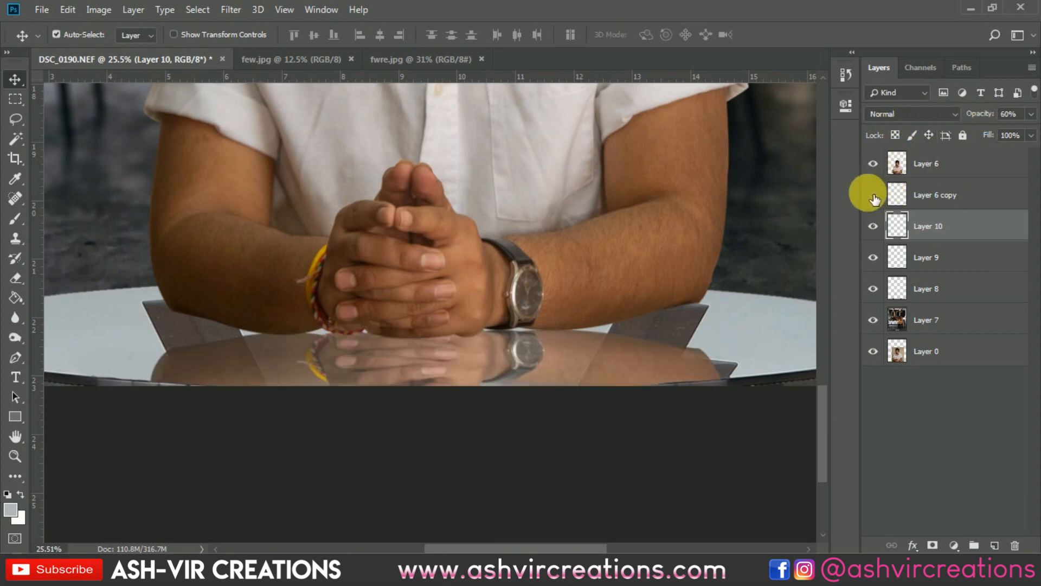
click(873, 195)
click(874, 227)
click(875, 227)
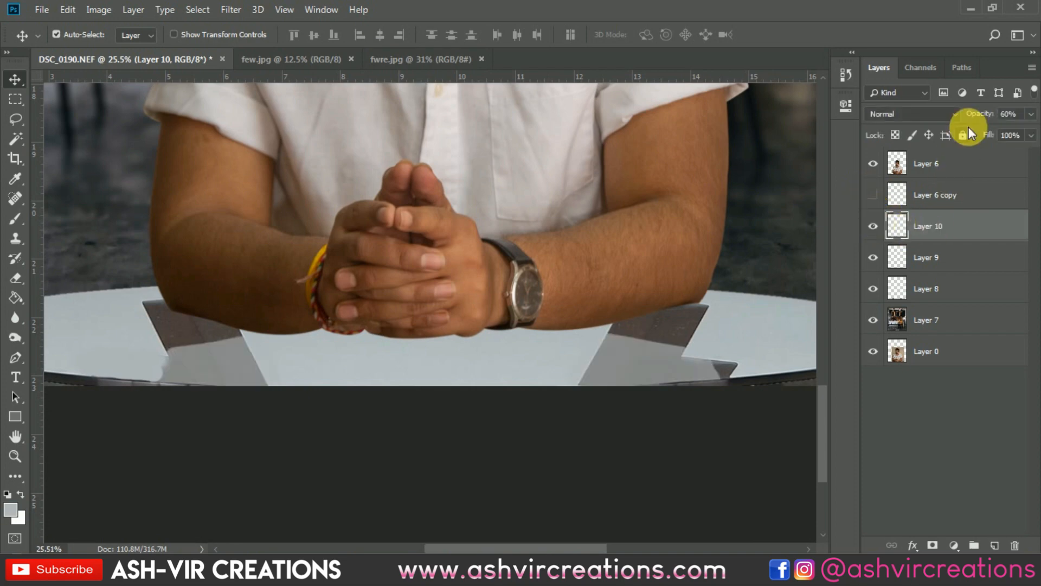
mouse_move(977, 115)
mouse_down()
mouse_move(1019, 139)
mouse_move(960, 111)
mouse_move(980, 120)
mouse_up()
Show the reflection layer again and lower its opacity to 67%
click(934, 195)
click(873, 195)
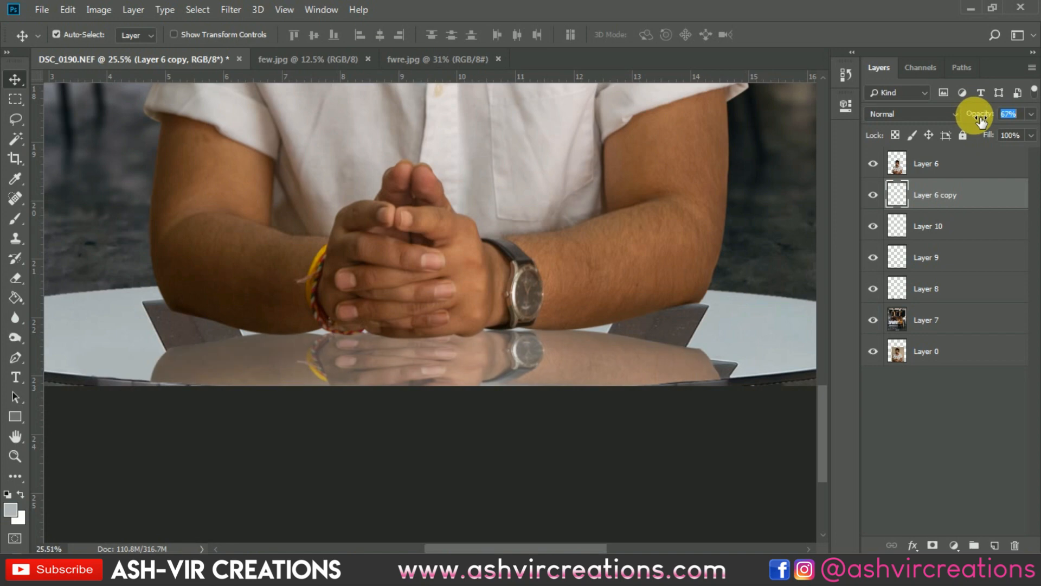
Nudge the reflection layer slightly upwards towards the arms and hands
key(ctrl+0)
key(ctrl+plus)
drag(554, 311, 477, 216)
key(ctrl+plus)
key(Up)
key(Up)
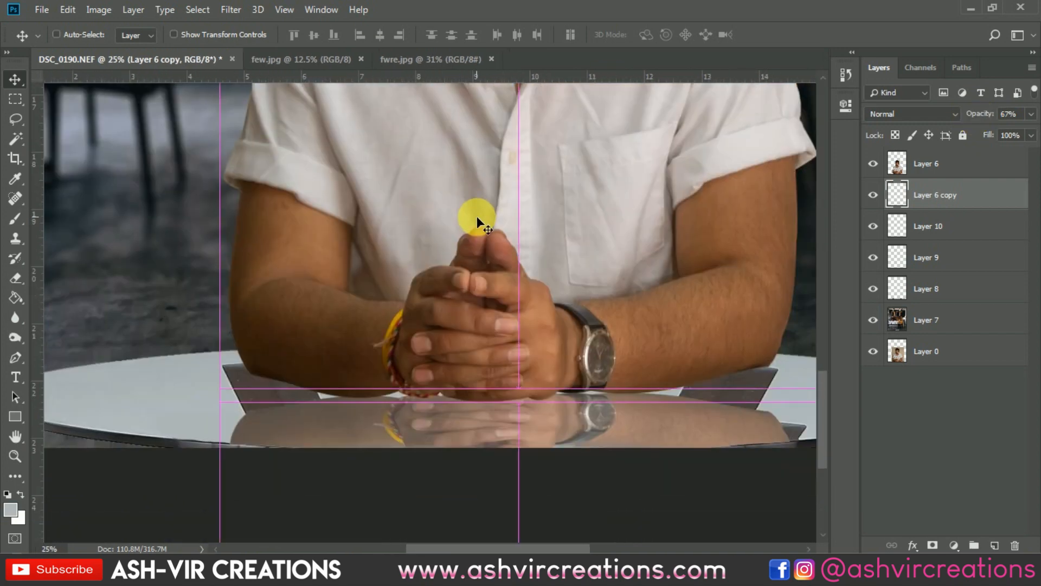
Create a new layer above the portrait, Layer 6, and clip it to the portrait
click(959, 174)
click(994, 544)
alt+click(956, 179)
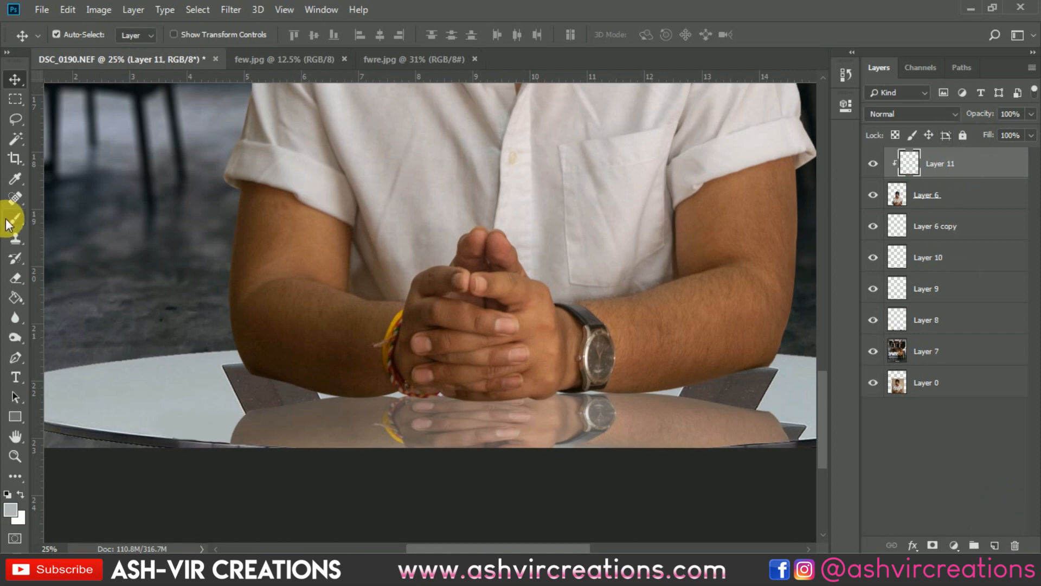
Darken the underside of the forearm with the bracelet on Layer 6, using a soft 400 px Burn brush at 8% exposure
right_click(16, 338)
click(70, 352)
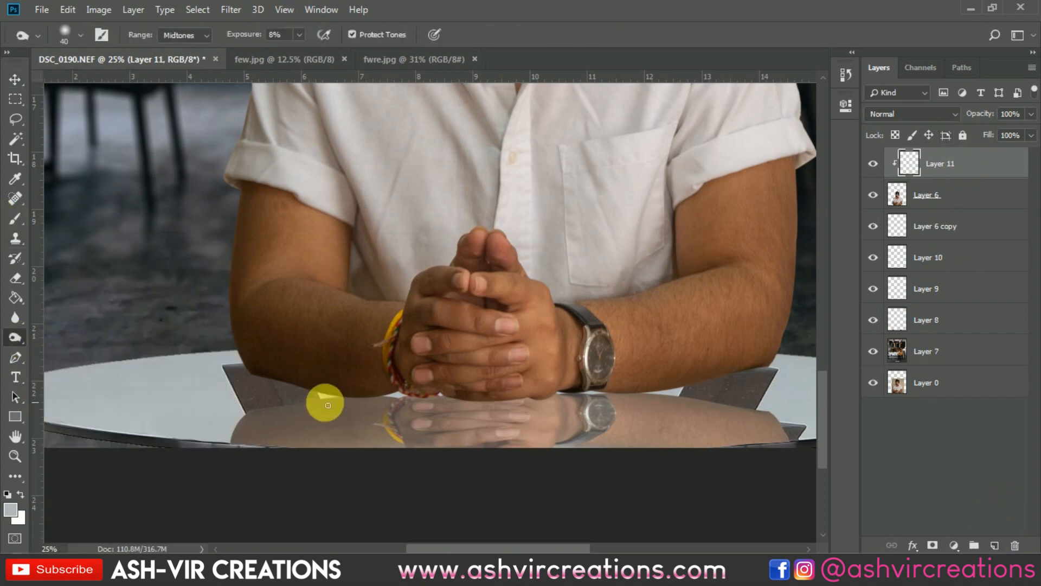
click(928, 194)
right_click(265, 385)
click(409, 343)
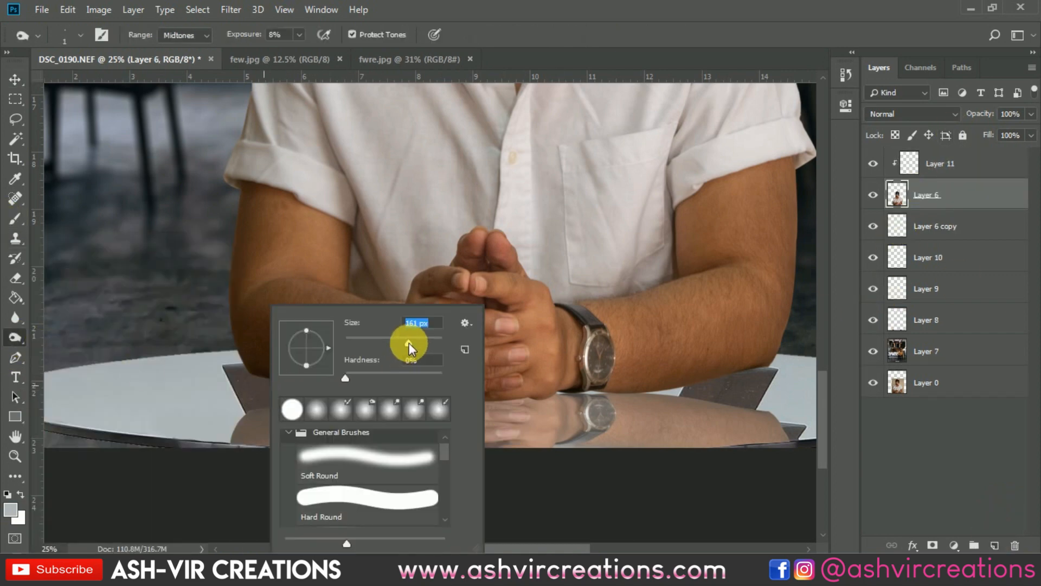
key(Return)
key(bracketright)
key(bracketright)
key(bracketright)
key(bracketright)
key(bracketright)
key(bracketleft)
key(bracketleft)
mouse_move(258, 396)
mouse_down()
mouse_move(347, 415)
mouse_move(382, 410)
mouse_up()
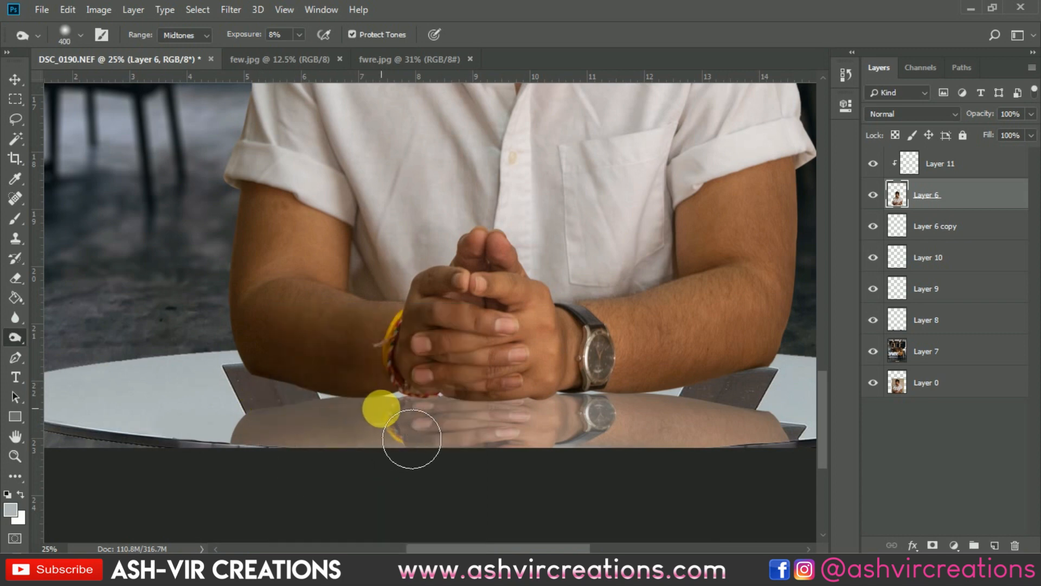
Release Layer 11's clipping and darken both forearms' undersides further on Layer 6, raising the Burn exposure to 14% and finally 94%
drag(238, 36, 242, 35)
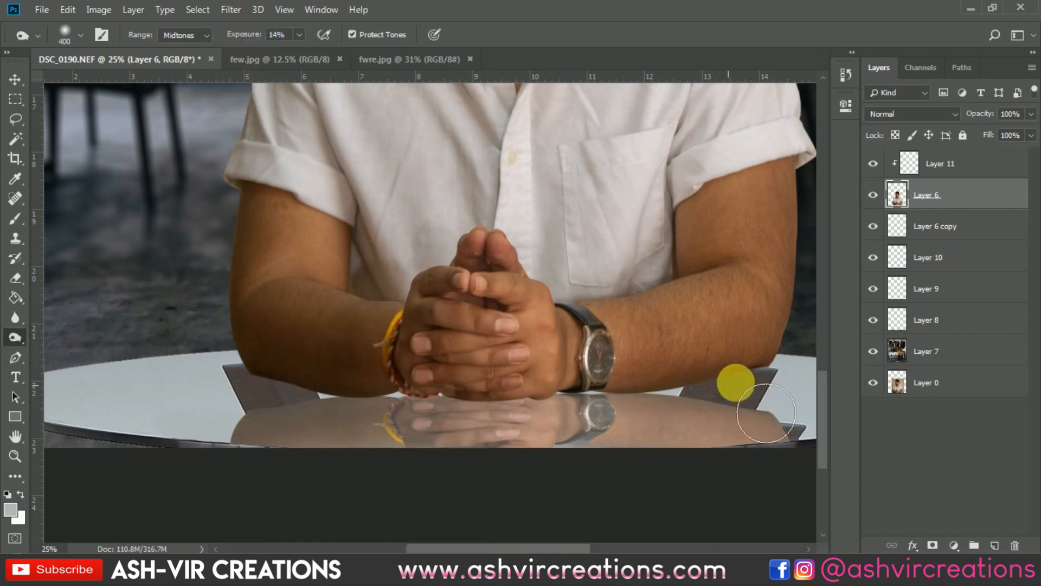
click(939, 164)
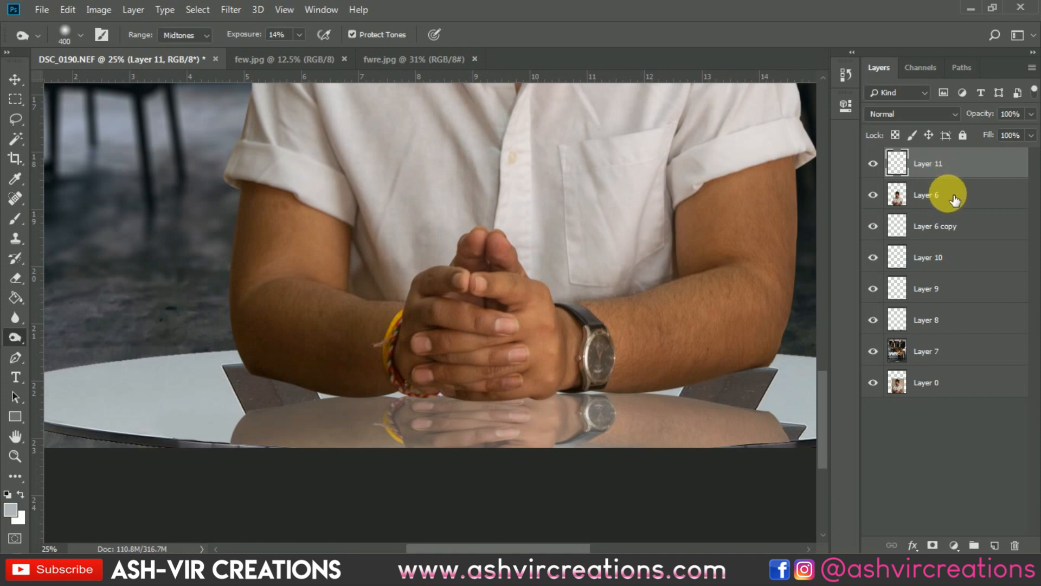
click(955, 201)
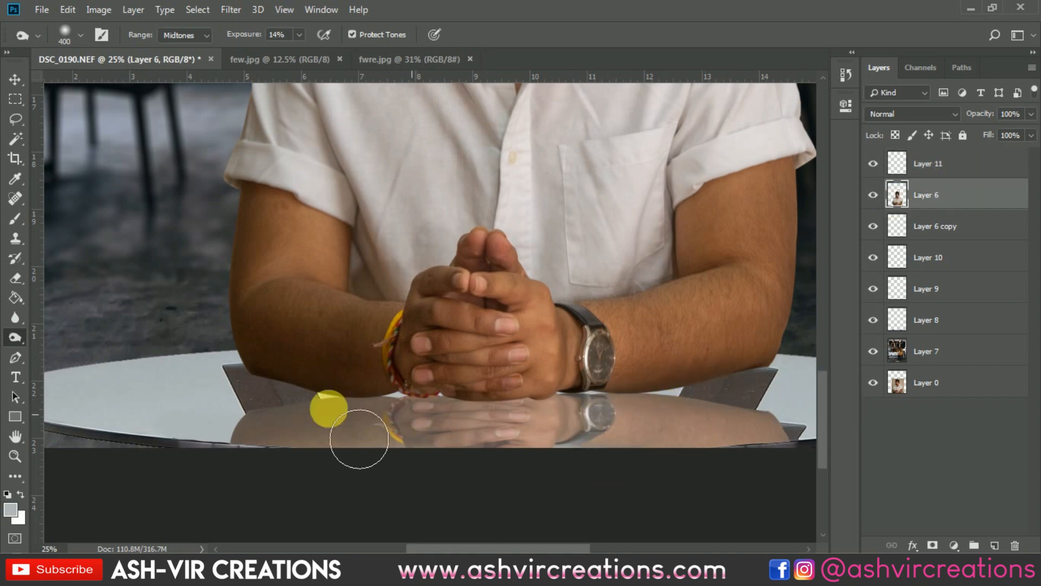
drag(244, 34, 288, 34)
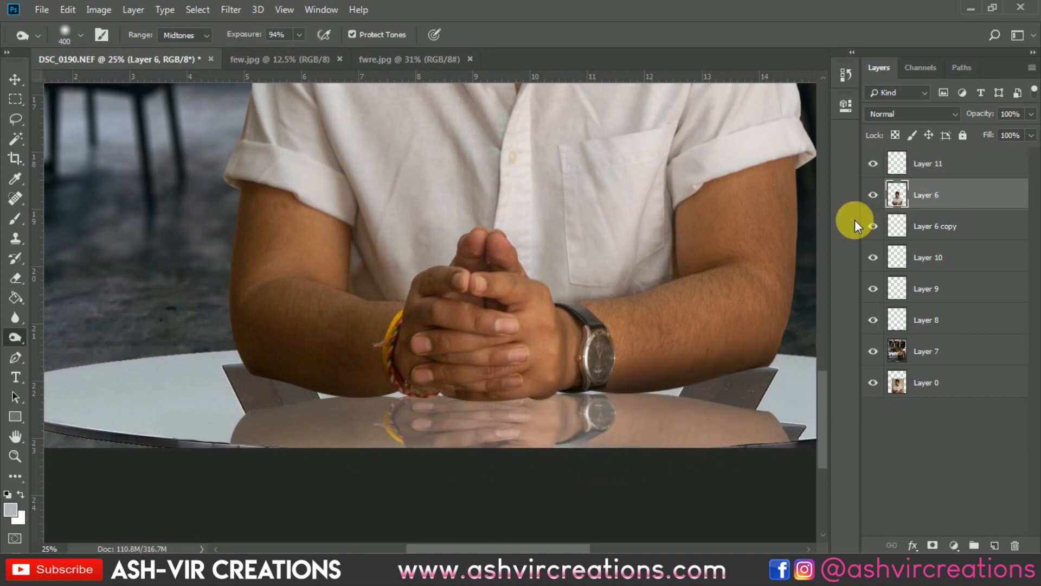
Toggle the portrait and reflection layers' visibility and examine the forearm shading up close and across the whole composite
click(874, 195)
click(873, 195)
click(874, 226)
click(873, 227)
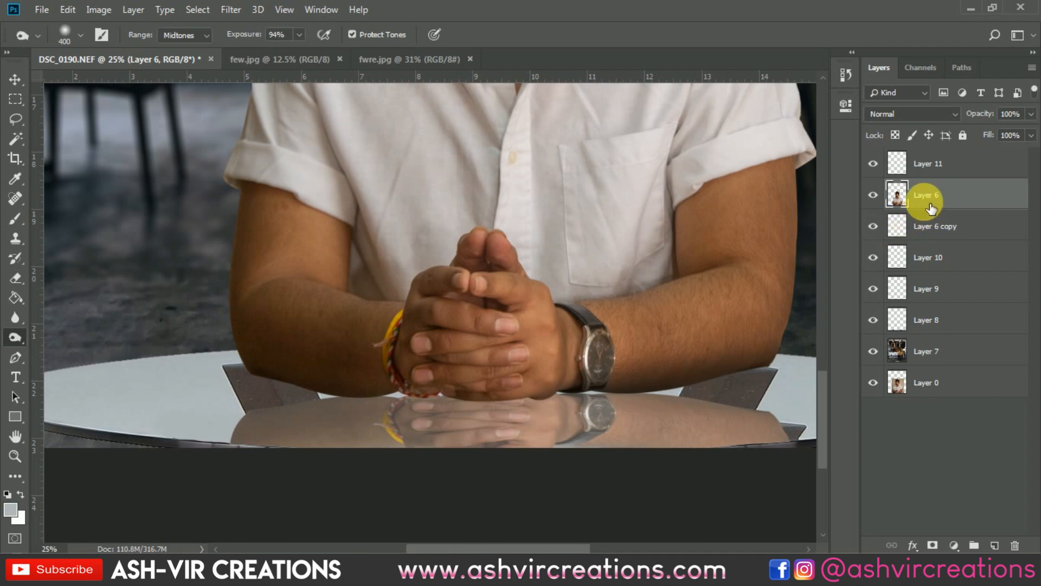
scroll(565, 414, down, 5)
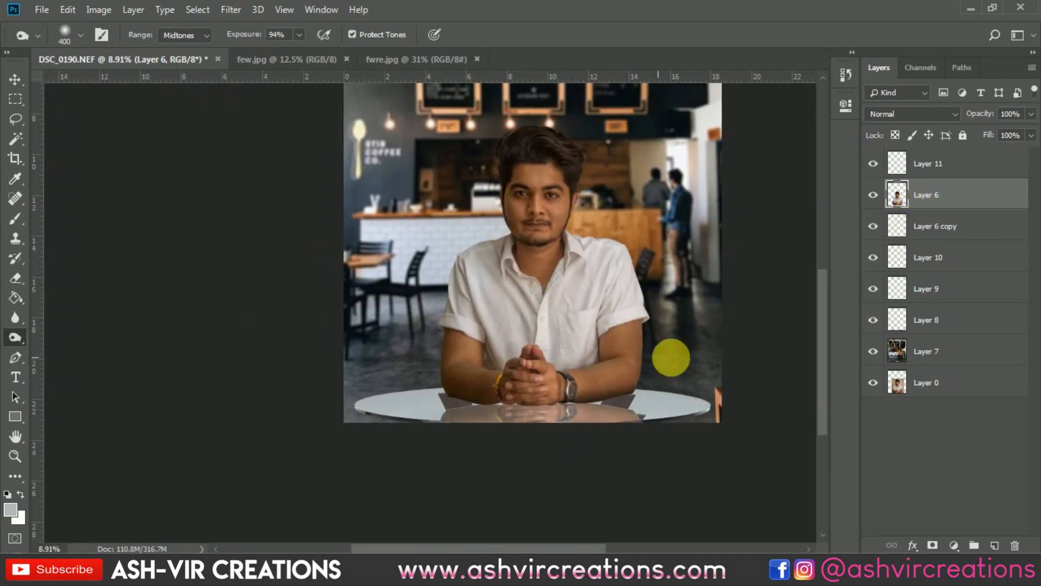
scroll(648, 336, up, 4)
key(v)
scroll(629, 320, down, 4)
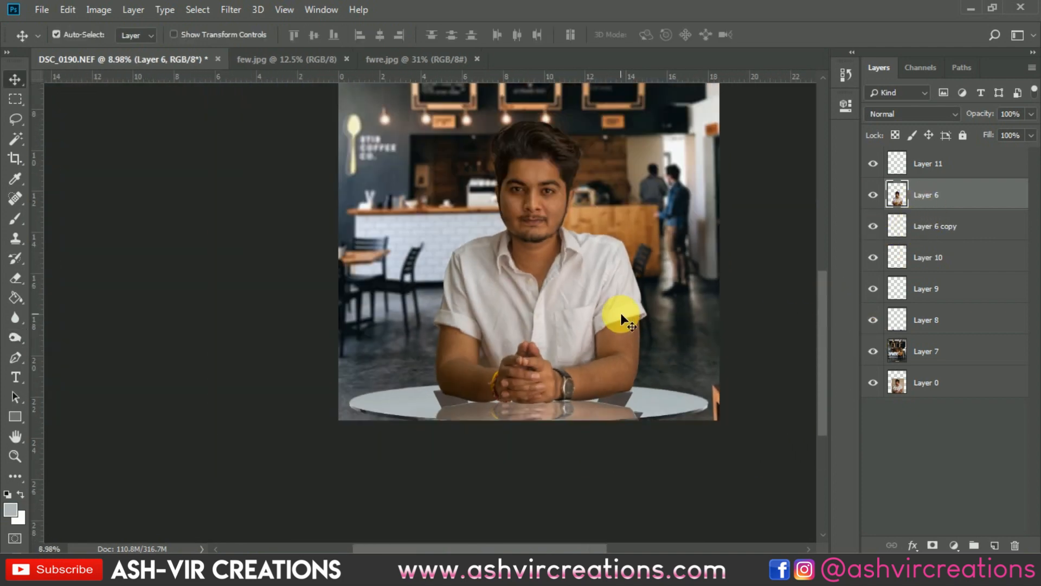
scroll(621, 313, up, 2)
drag(620, 314, 542, 434)
scroll(600, 261, down, 2)
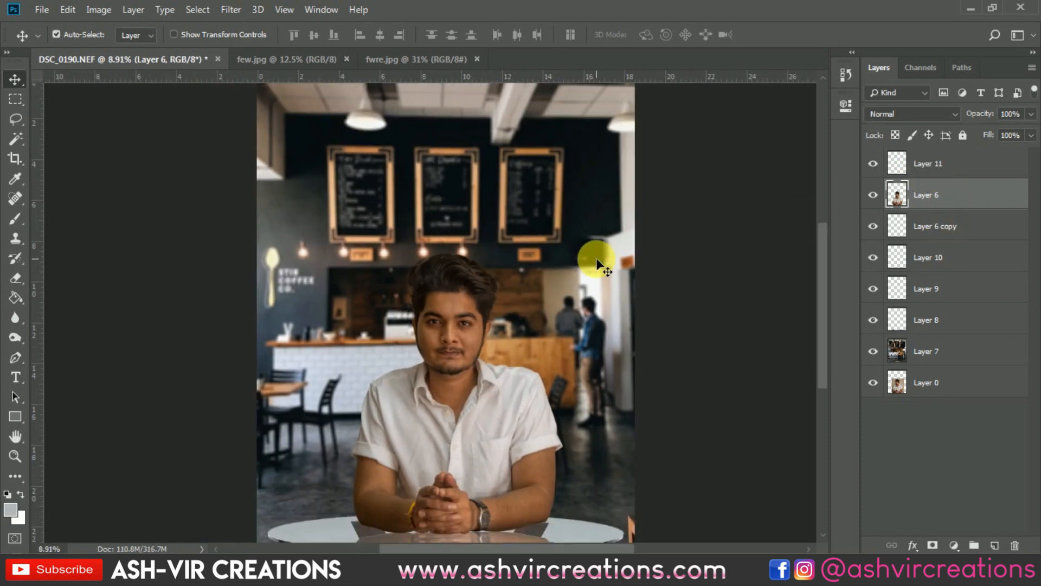
Replace Layer 11 with a new empty layer on top and fill a rectangular selection over the face with mid-grey
click(938, 176)
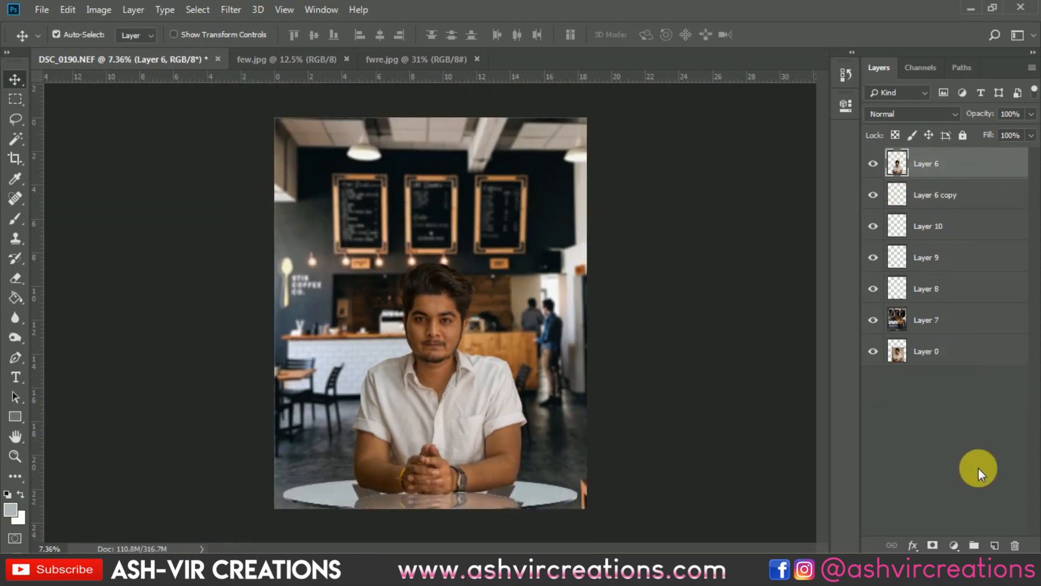
click(15, 99)
scroll(435, 353, up, 3)
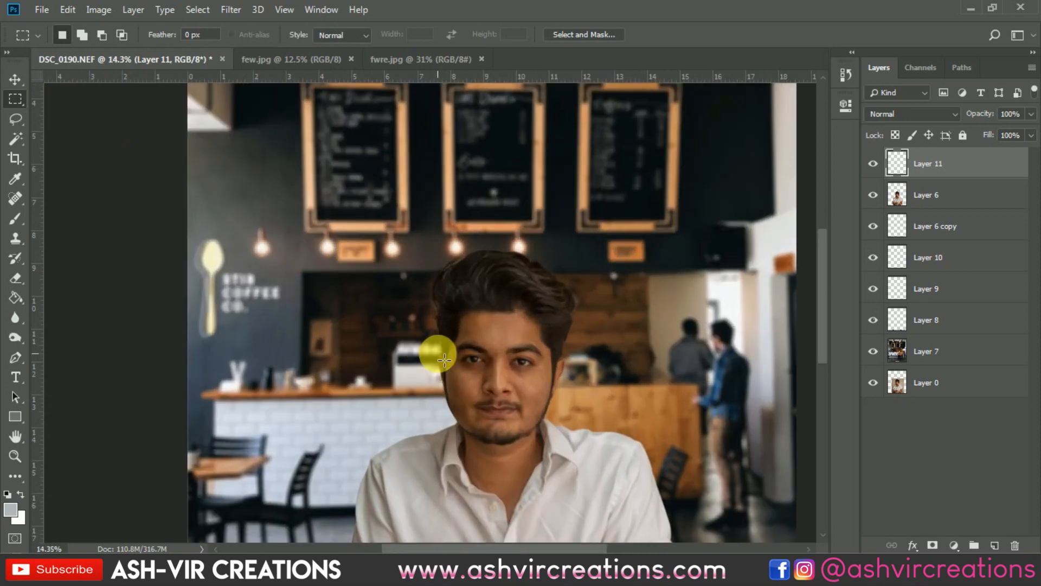
right_click(435, 295)
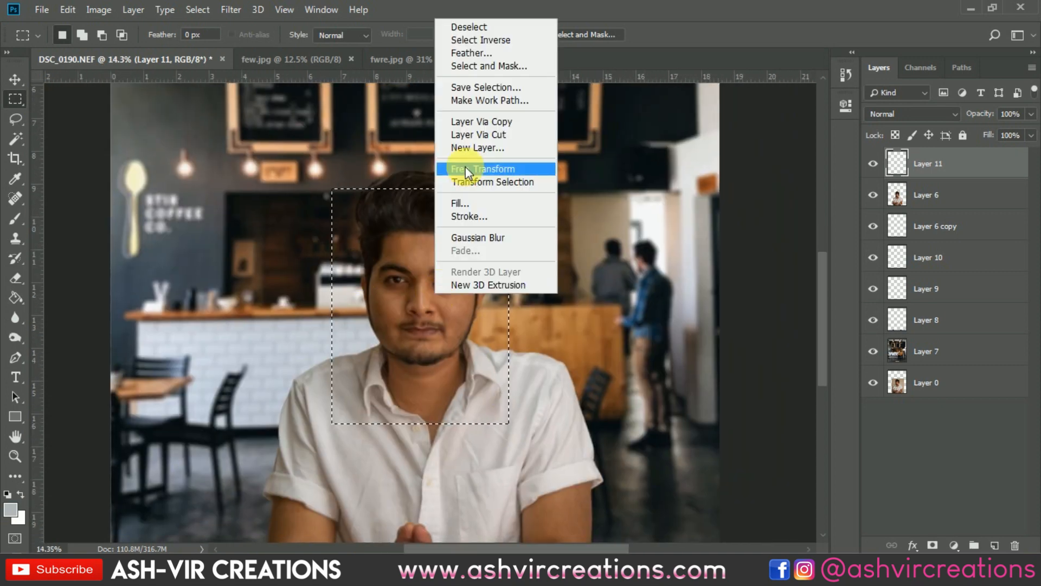
click(468, 204)
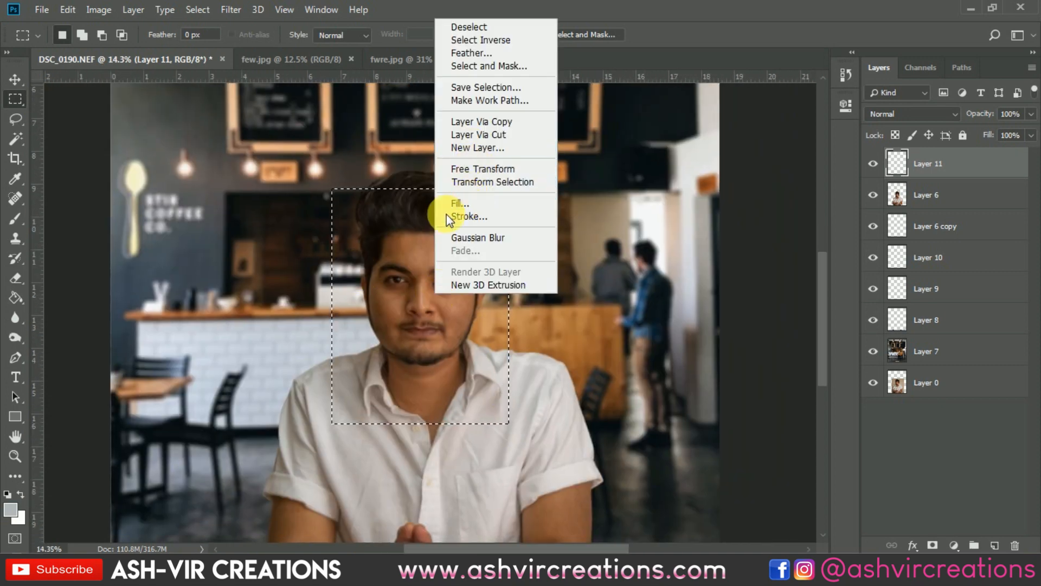
click(515, 133)
click(495, 266)
click(616, 139)
key(ctrl+d)
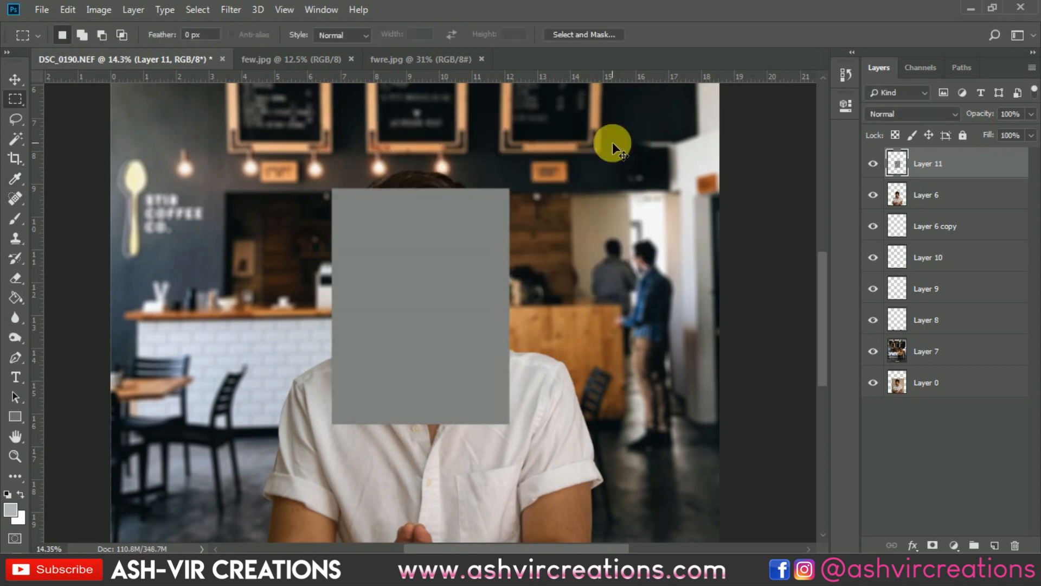
Set the grey-filled Layer 11's blend mode to Overlay
key(v)
click(903, 114)
click(889, 277)
Smooth the facial skin on Layer 6 with a soft Mixer Brush, working over the forehead and cheeks at up to 125 px
scroll(553, 265, up, 3)
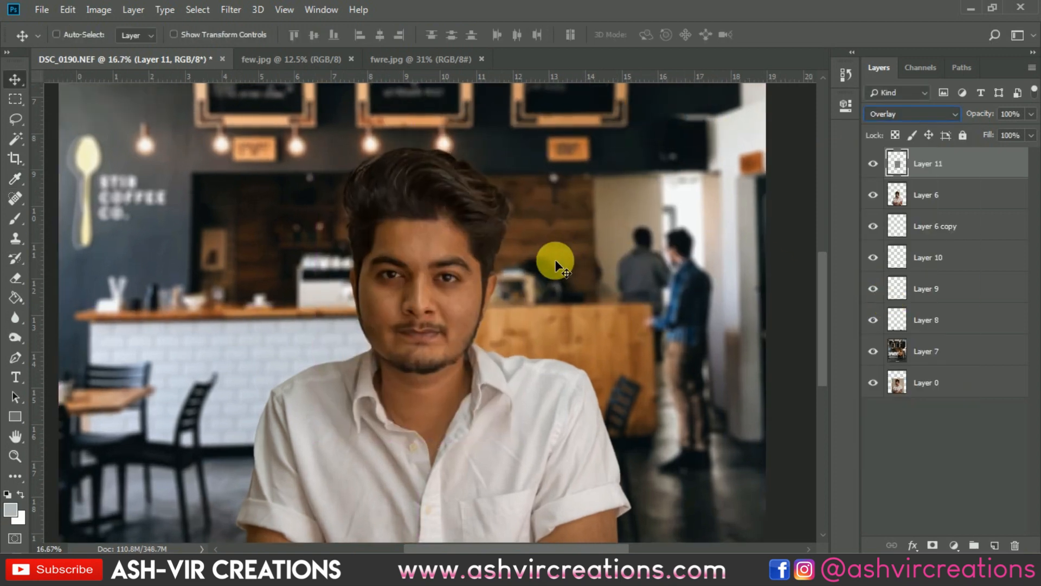
click(71, 198)
right_click(16, 219)
click(82, 263)
scroll(461, 221, up, 3)
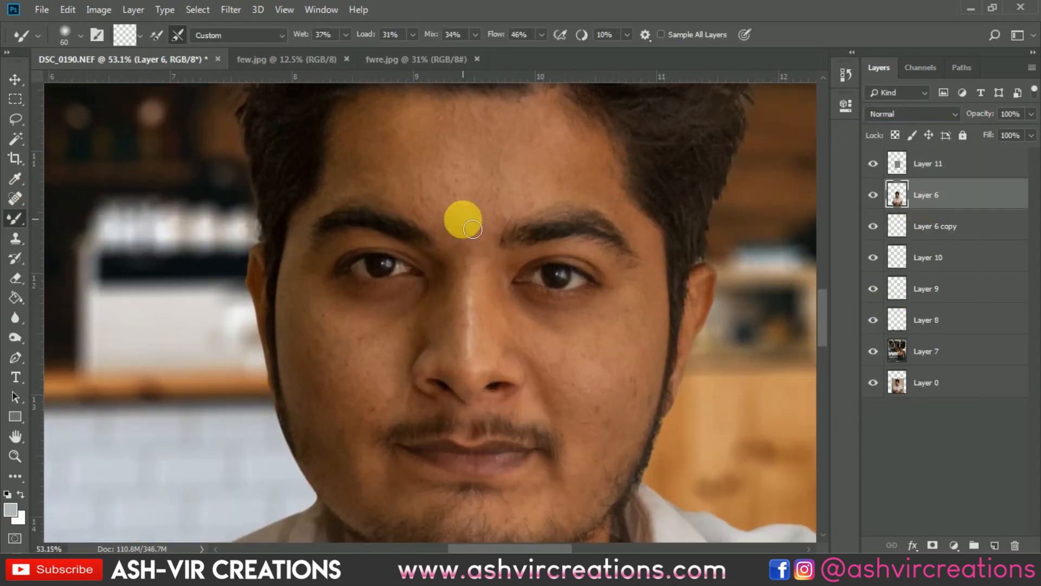
scroll(478, 209, down, 1)
mouse_move(503, 214)
mouse_down()
mouse_move(437, 191)
mouse_move(544, 176)
mouse_move(405, 178)
mouse_move(417, 164)
mouse_move(530, 178)
mouse_move(451, 188)
mouse_up()
key(bracketleft)
mouse_move(461, 229)
mouse_down()
mouse_move(485, 257)
mouse_move(465, 232)
mouse_up()
mouse_move(598, 348)
mouse_down()
mouse_move(527, 308)
mouse_move(539, 312)
mouse_move(452, 285)
mouse_move(501, 294)
mouse_move(543, 317)
mouse_move(324, 288)
mouse_move(295, 265)
mouse_move(341, 317)
mouse_move(317, 370)
mouse_move(342, 284)
mouse_up()
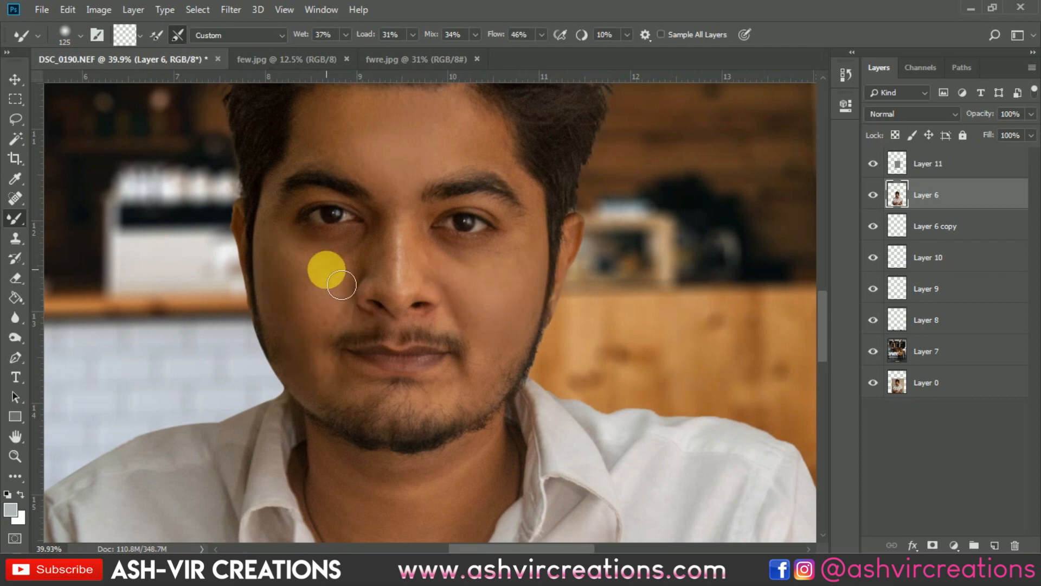
scroll(383, 298, down, 5)
scroll(389, 262, up, 6)
Brighten the forehead and central face on Layer 11 with a soft 500 px Dodge brush, midtones at 8% exposure
click(926, 167)
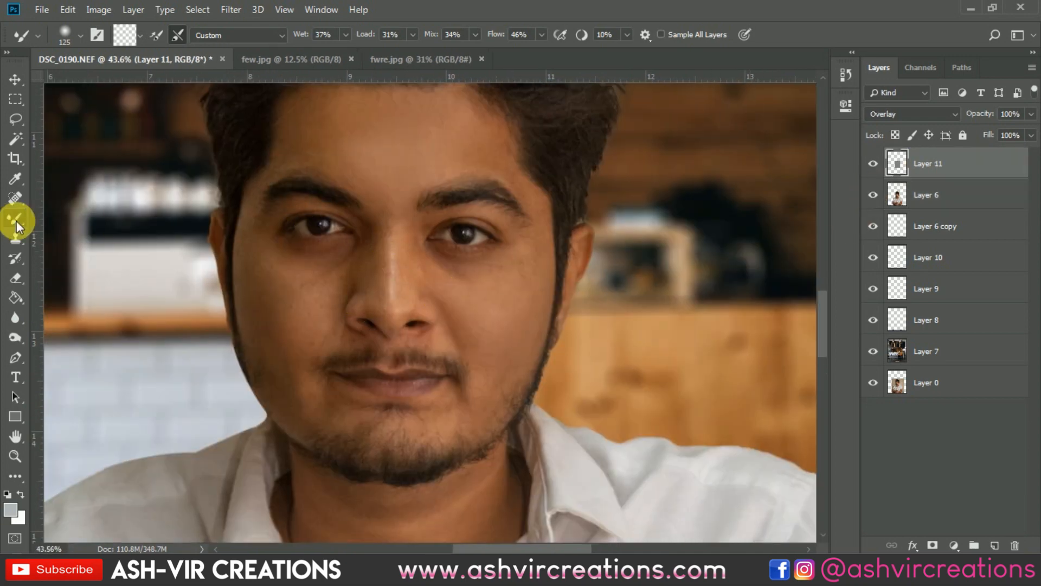
drag(17, 334, 64, 339)
key(])
key(])
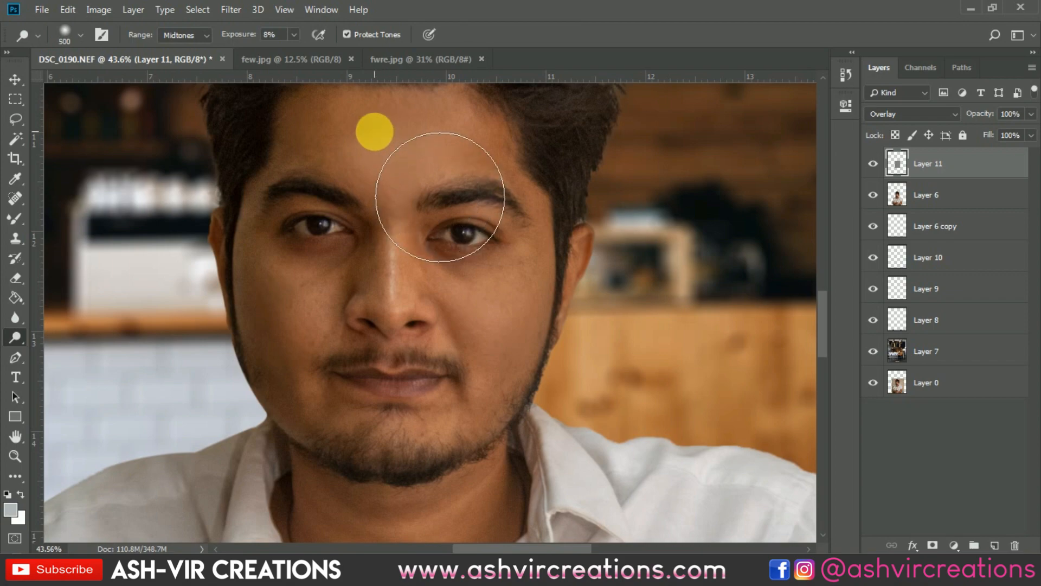
mouse_move(375, 133)
mouse_down()
mouse_move(432, 132)
mouse_move(341, 128)
mouse_move(409, 199)
mouse_up()
scroll(409, 199, down, 3)
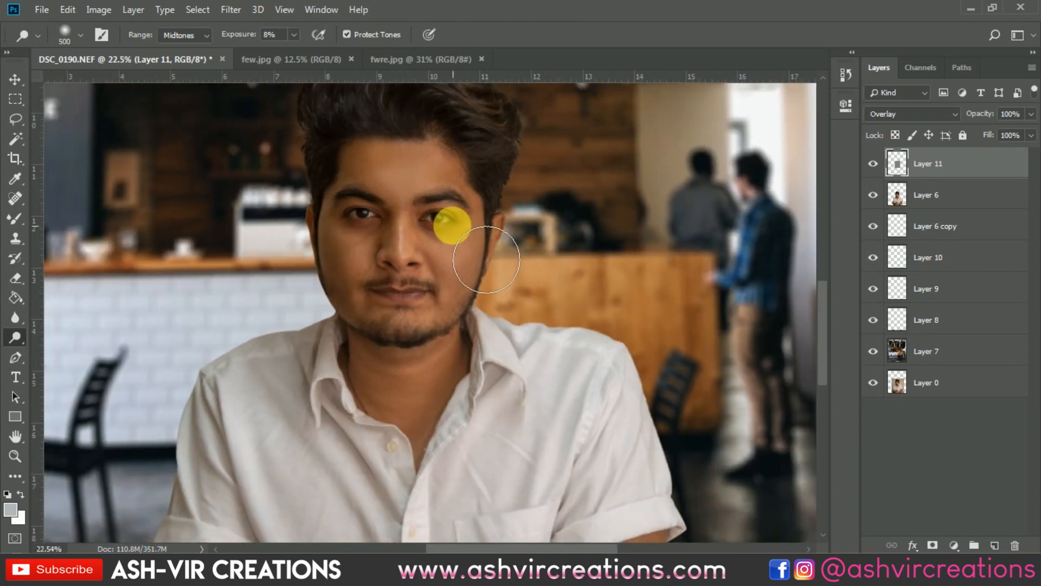
Reduce the Dodge brush to 150 px and add finer highlights to the side of the face on Layer 11
scroll(448, 220, up, 2)
scroll(483, 195, up, 1)
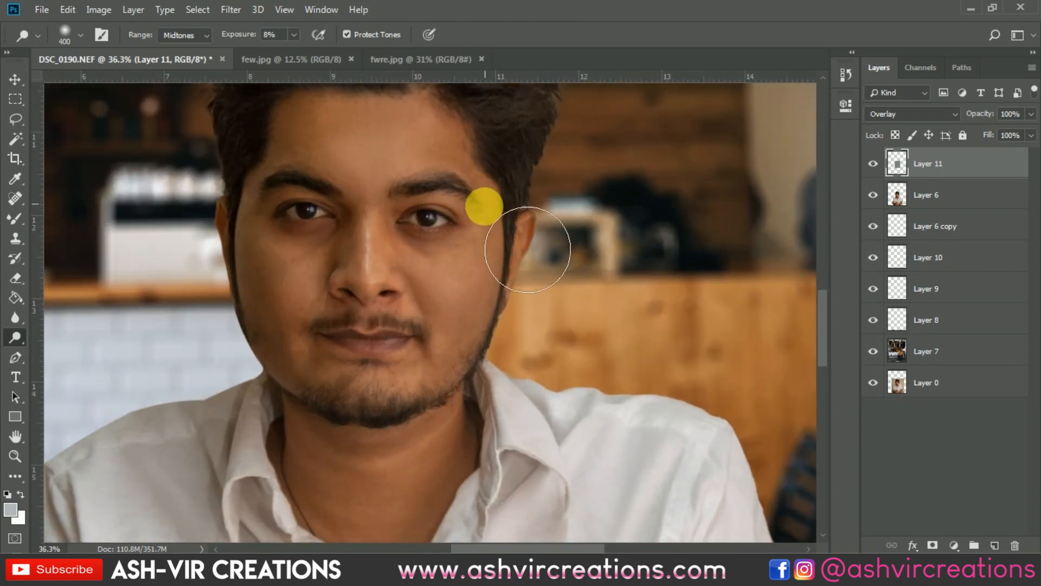
key([)
key([)
key([)
key([)
key([)
mouse_move(480, 301)
mouse_down()
mouse_move(477, 315)
mouse_move(475, 291)
mouse_move(563, 314)
mouse_up()
scroll(465, 268, down, 4)
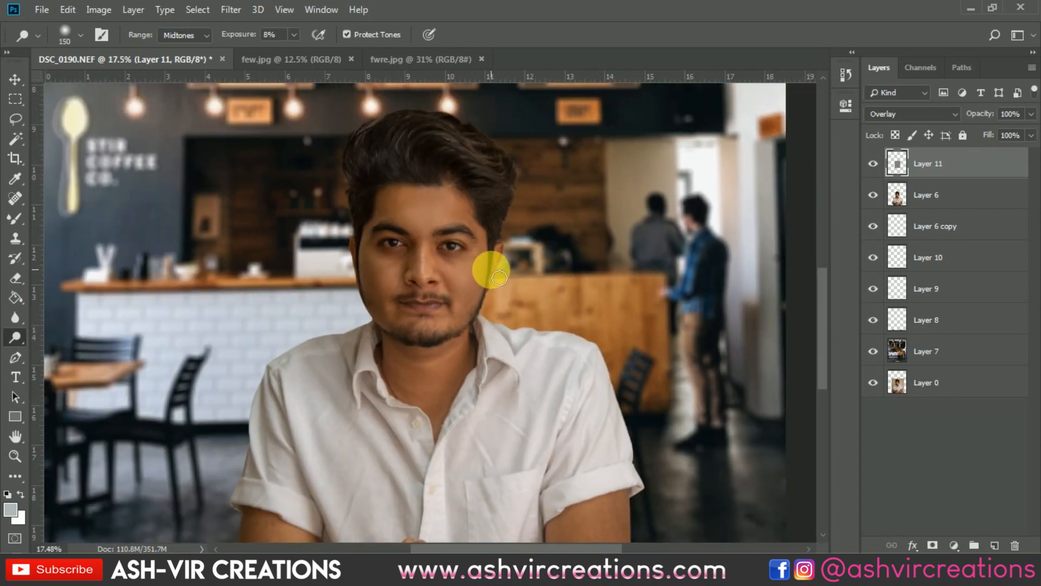
Burn shadows along the cheek edge and jaw on Layer 11 with a 175 px brush at 7% exposure
scroll(465, 268, up, 2)
right_click(15, 338)
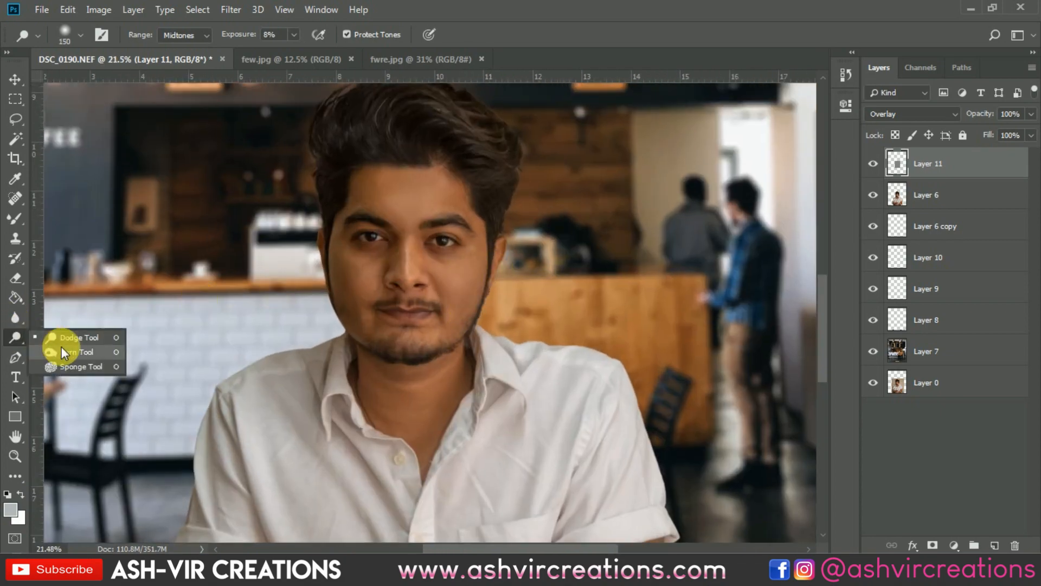
click(67, 351)
drag(239, 34, 158, 38)
text(7)
key(Return)
scroll(488, 312, up, 2)
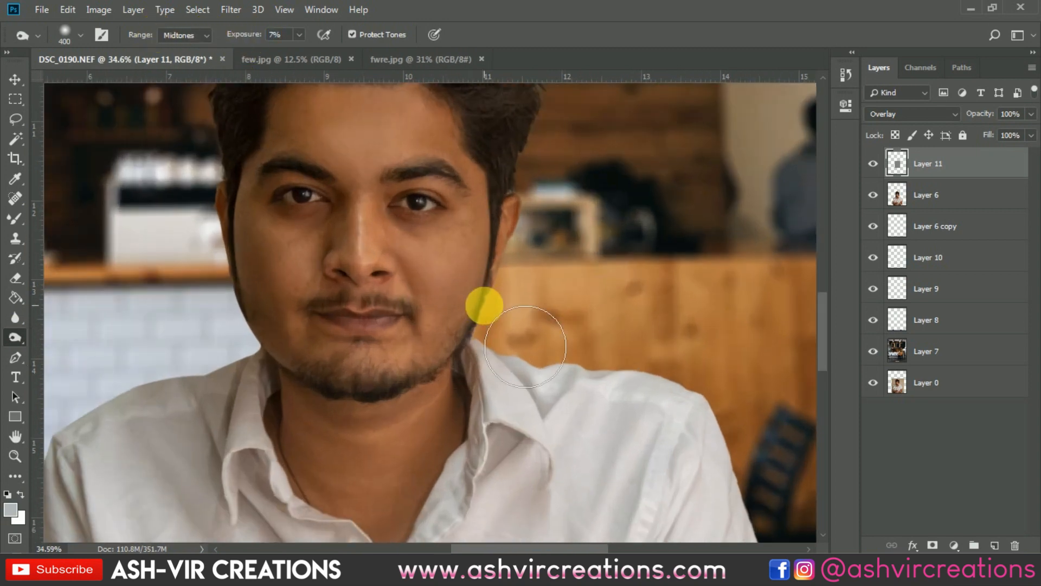
key(bracketleft)
key(bracketleft)
key(bracketleft)
key(bracketleft)
mouse_move(503, 282)
mouse_down()
mouse_move(252, 277)
mouse_move(323, 383)
mouse_move(503, 288)
mouse_move(490, 266)
mouse_move(499, 255)
mouse_move(442, 380)
mouse_move(471, 378)
mouse_move(465, 341)
mouse_move(499, 247)
mouse_move(448, 373)
mouse_move(260, 328)
mouse_move(260, 243)
mouse_move(291, 319)
mouse_move(447, 382)
mouse_move(490, 278)
mouse_move(434, 384)
mouse_up()
scroll(443, 351, down, 5)
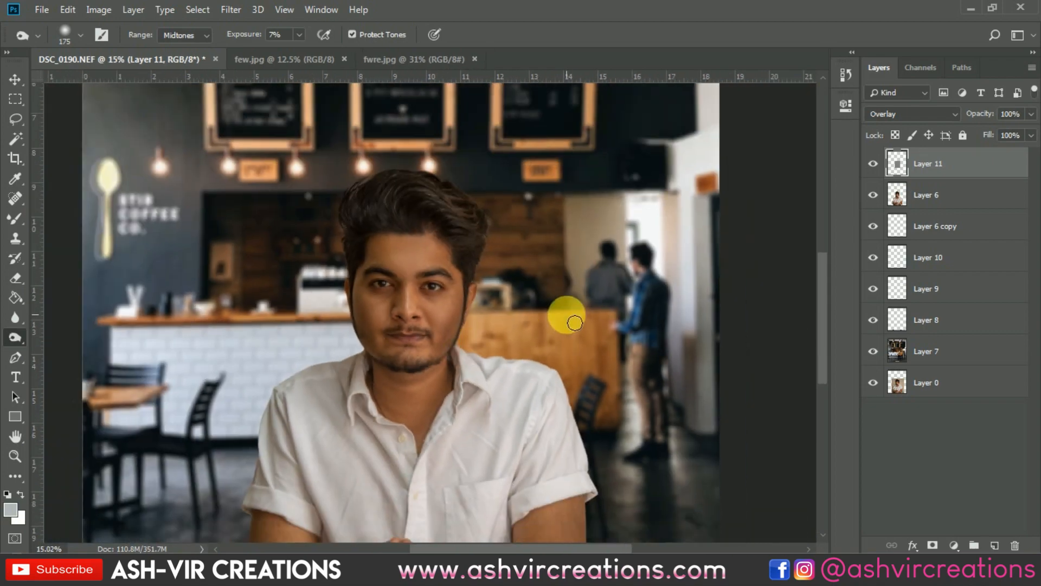
Compare the face with Layer 11 hidden and shown, and lower that layer's opacity to 31%
scroll(575, 322, up, 3)
click(875, 164)
click(875, 163)
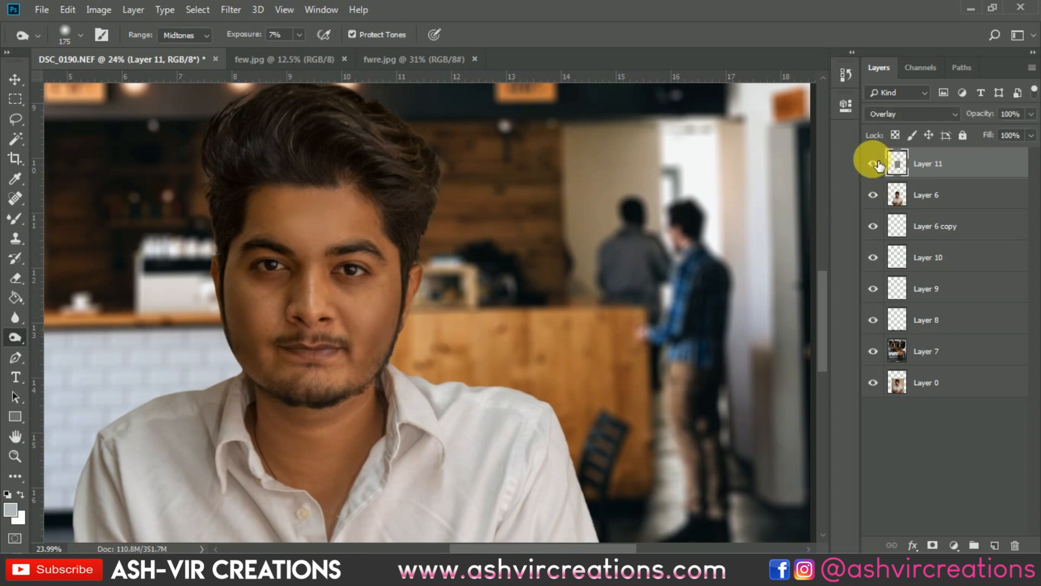
click(875, 163)
click(875, 163)
scroll(357, 242, down, 5)
scroll(391, 242, up, 4)
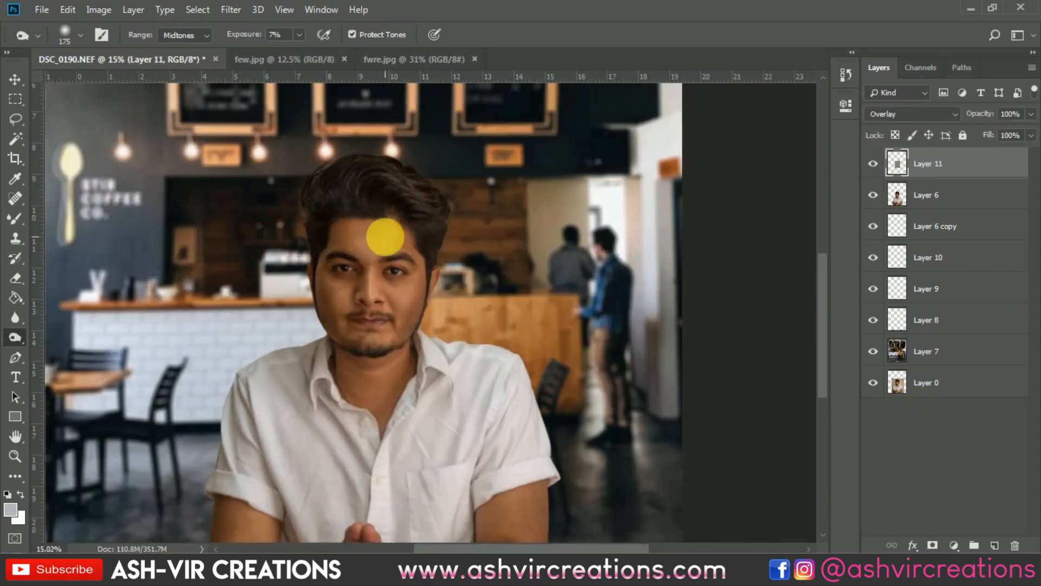
click(879, 164)
click(874, 163)
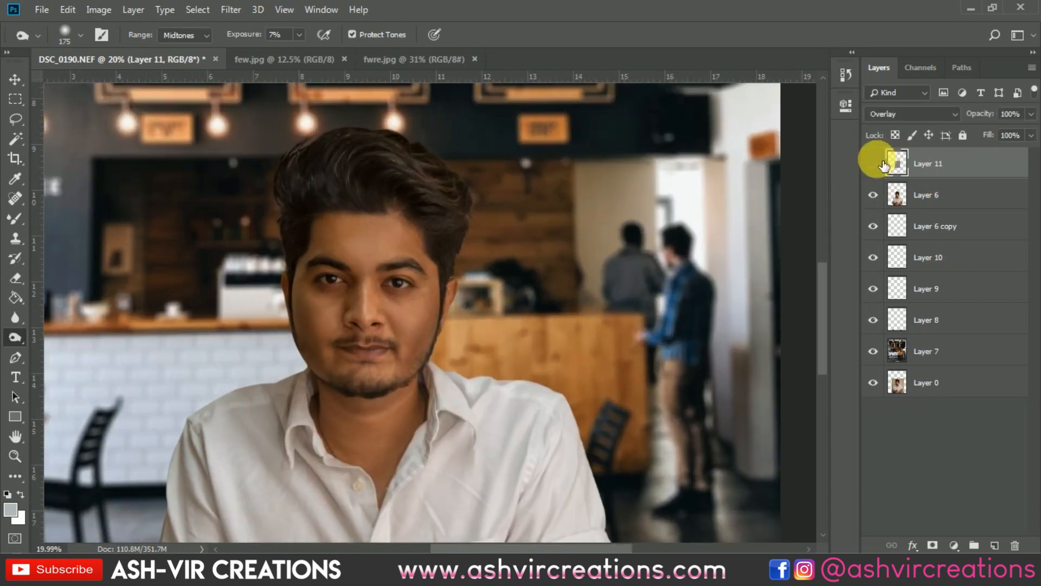
click(875, 163)
click(875, 164)
drag(981, 113, 921, 121)
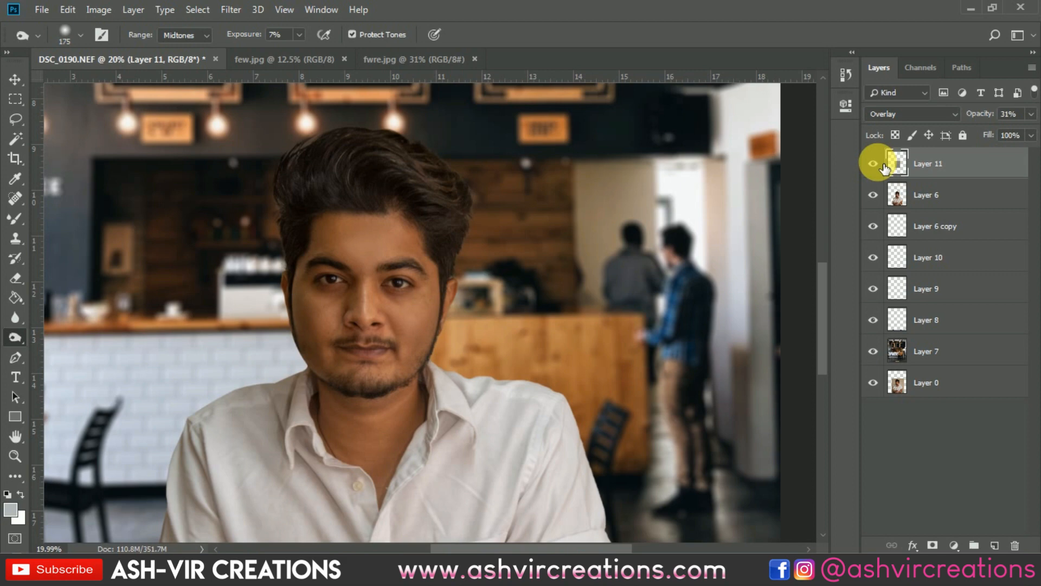
Review the whole composite, select Layer 7 and Layer 8 in turn, and inspect the edge of the reflective table
key(ctrl+0)
click(15, 79)
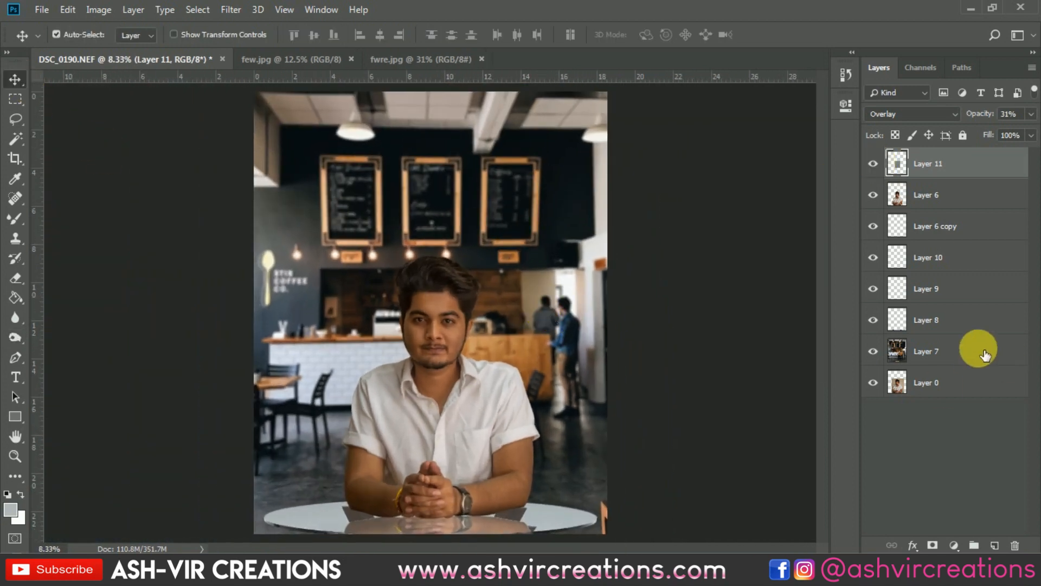
click(974, 350)
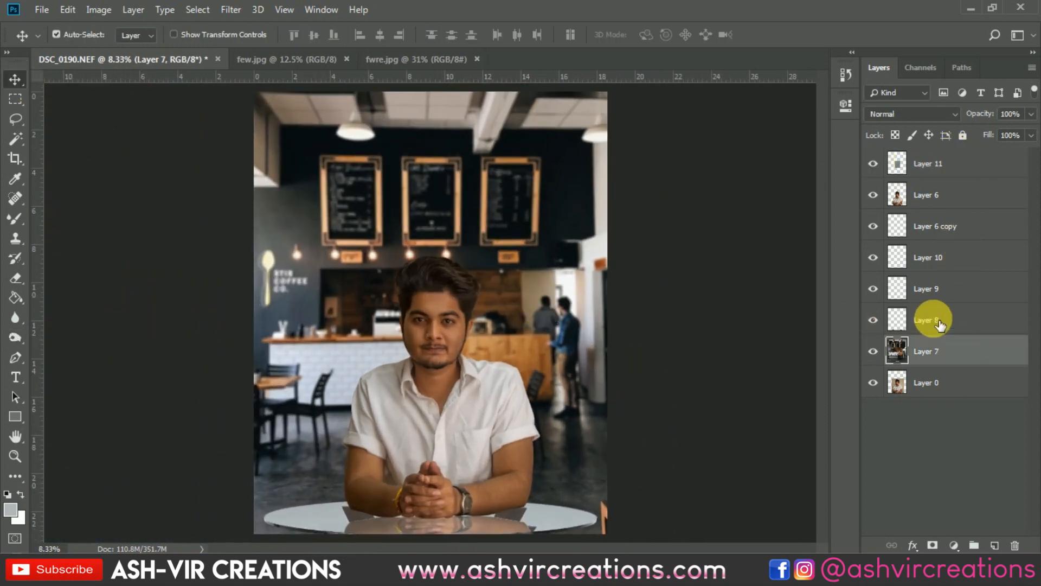
right_click(550, 510)
click(562, 454)
scroll(496, 490, up, 6)
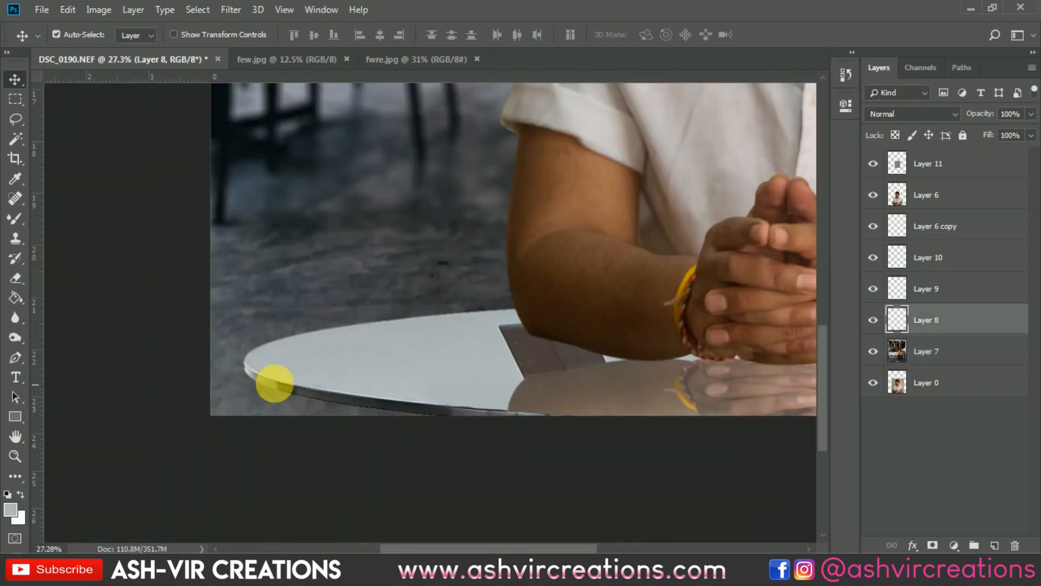
scroll(348, 478, down, 6)
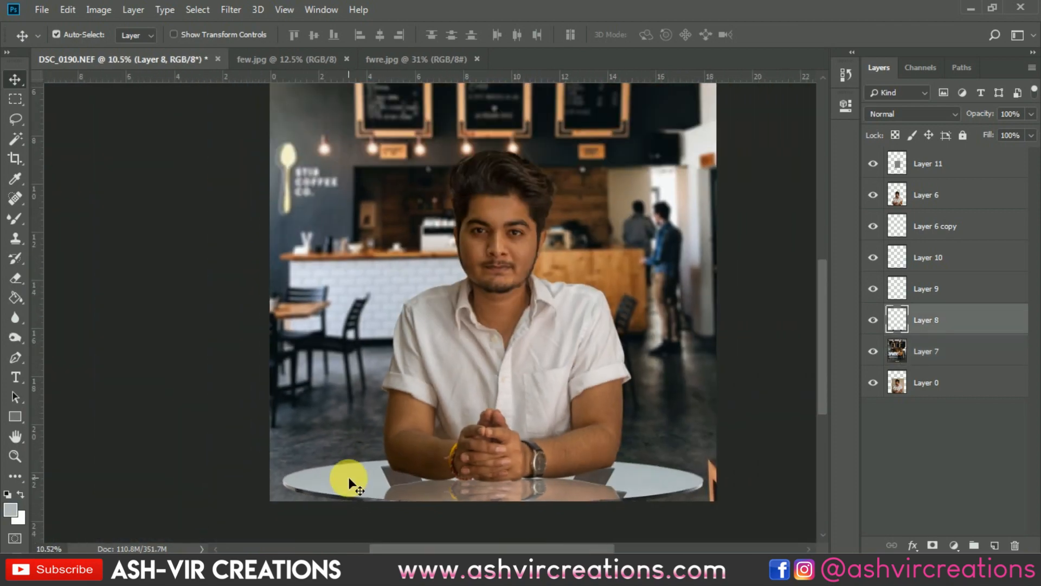
Select the café background on Layer 7 and prepare the Blur tool with a soft round 1700 px brush at 100% strength
click(945, 358)
click(15, 317)
right_click(319, 418)
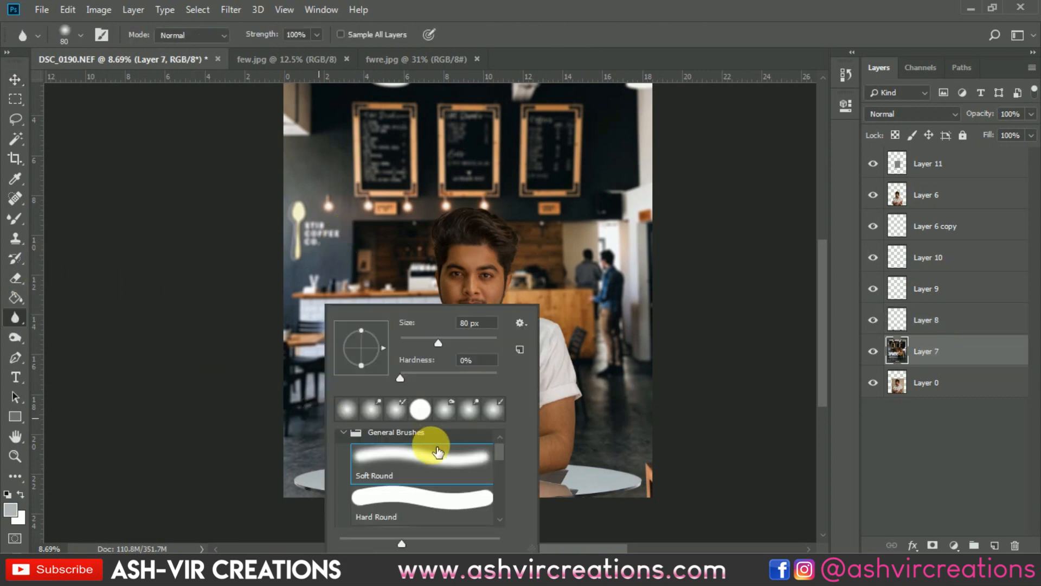
click(426, 464)
key(bracketright)
key(bracketright)
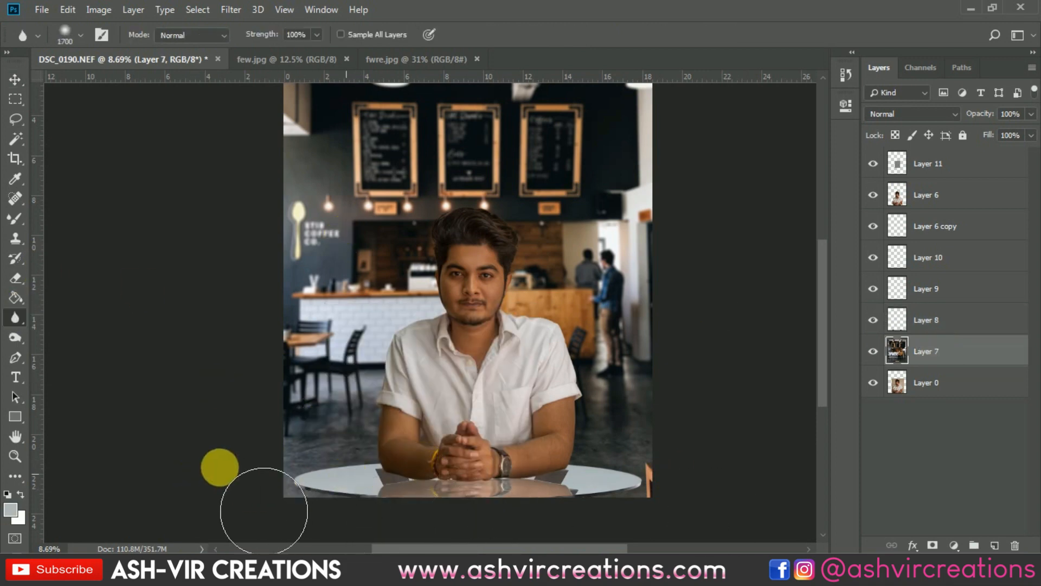
key(v)
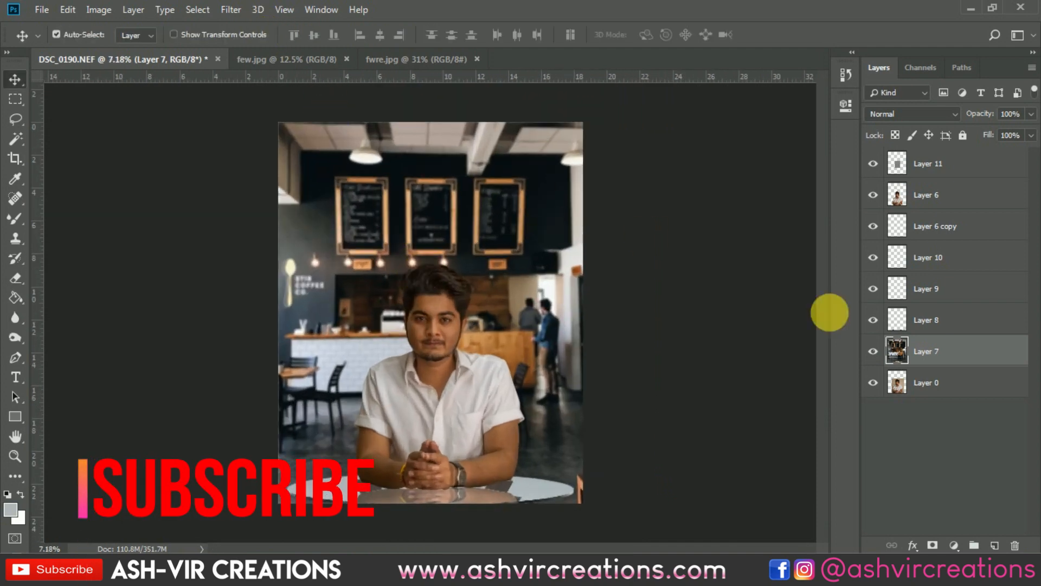
Merge Layer 7 through Layer 11 into one layer and apply a 4:5 (8:10) crop to the image
shift+click(952, 157)
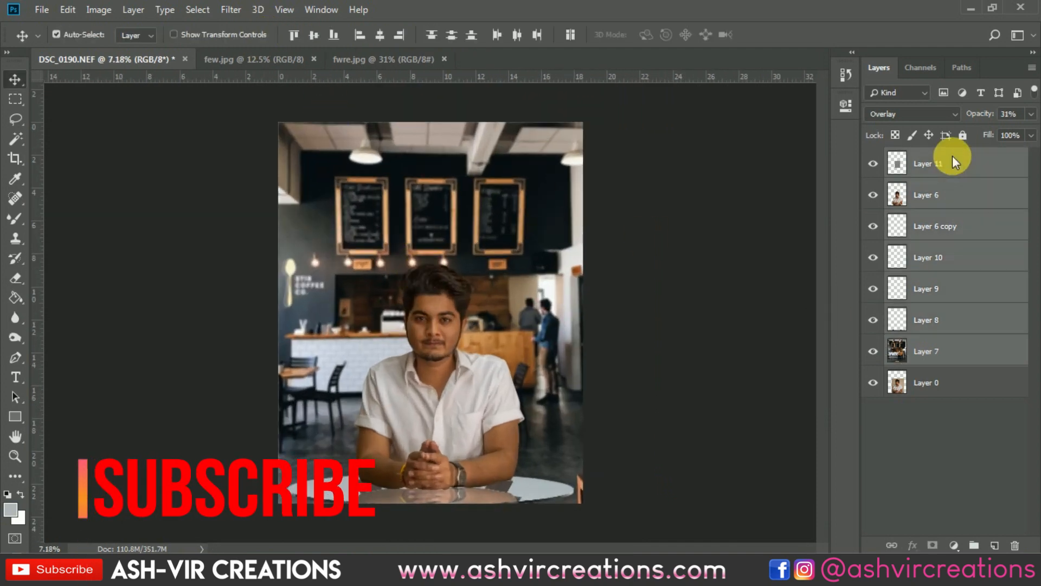
right_click(952, 157)
click(790, 425)
click(14, 158)
key(Return)
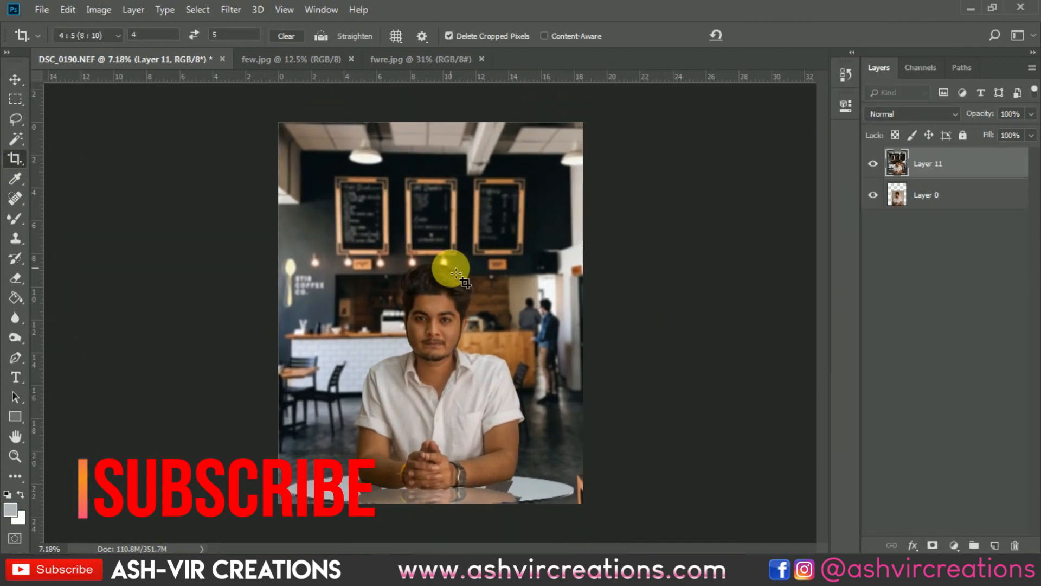
key(v)
click(232, 10)
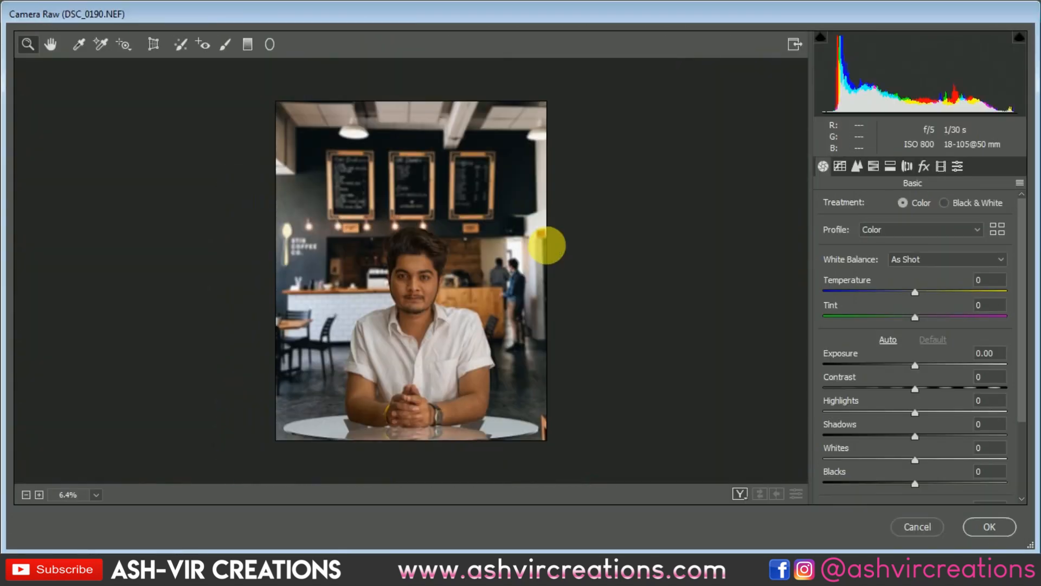
click(957, 166)
scroll(1015, 212, down, 5)
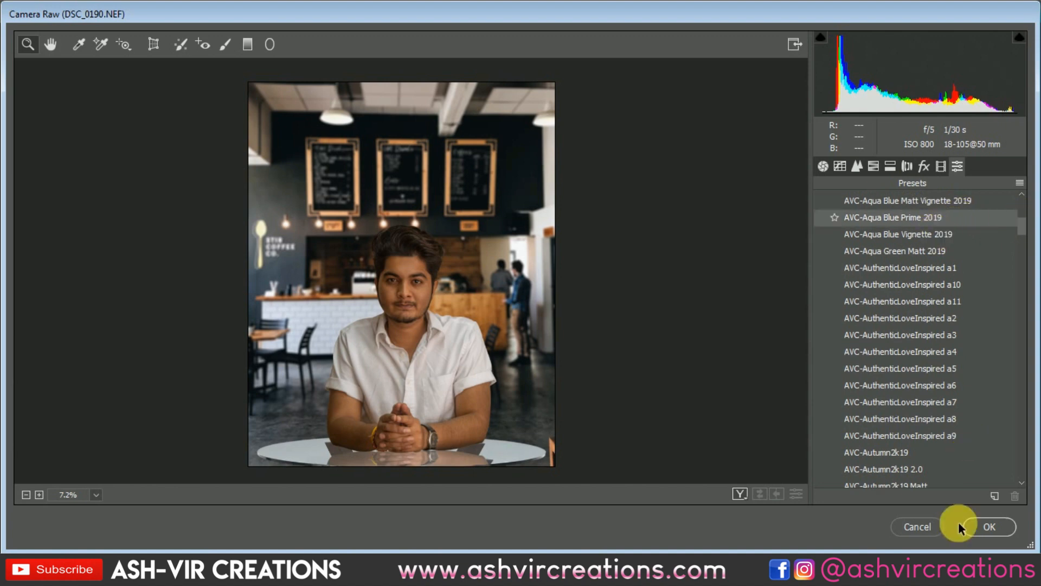
click(916, 527)
Reduce the image size by entering a smaller width in inches with proportions linked, and fit the result on screen
click(99, 9)
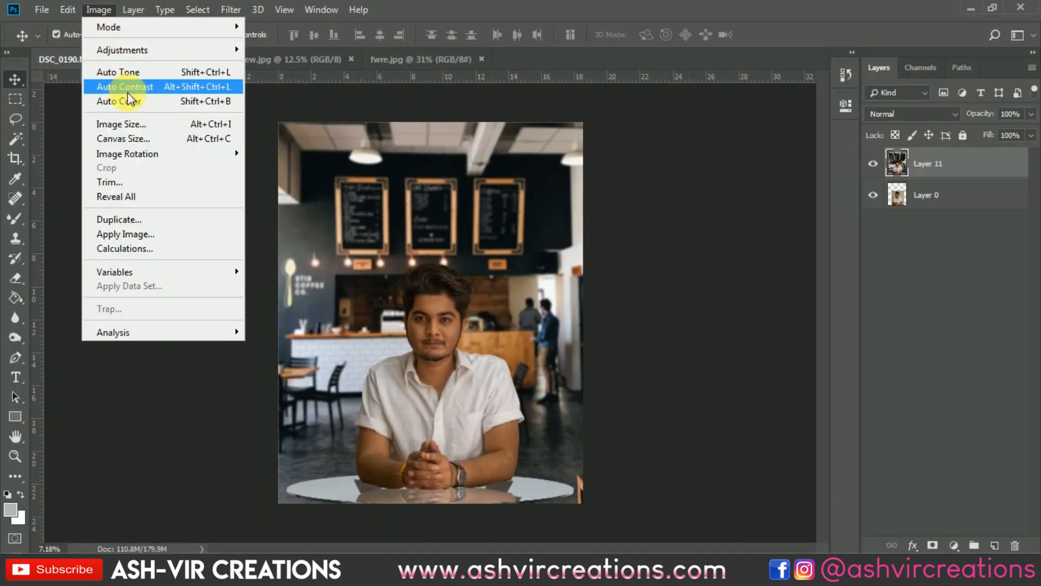
click(128, 121)
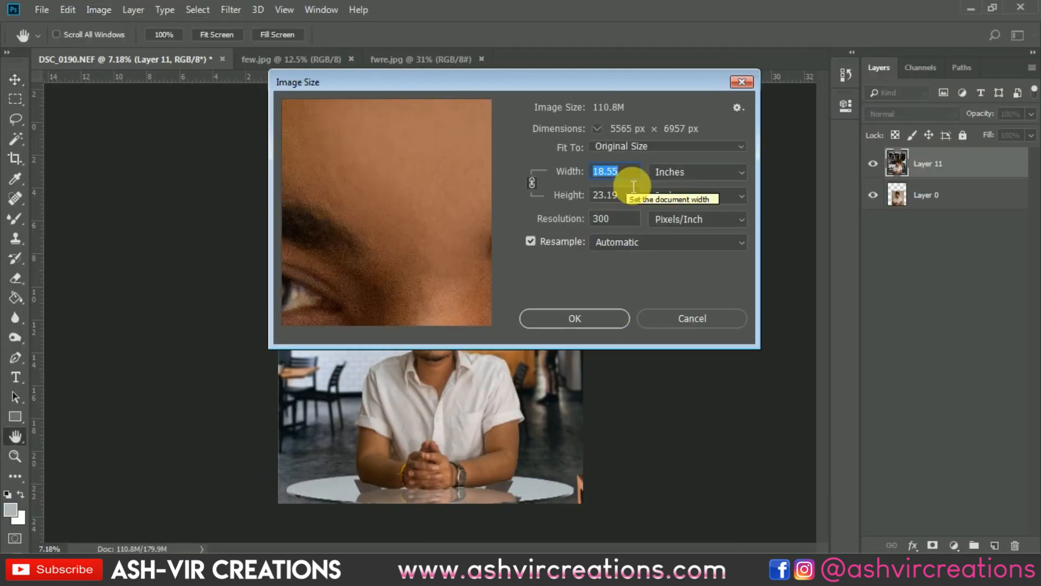
text(1)
key(Escape)
key(v)
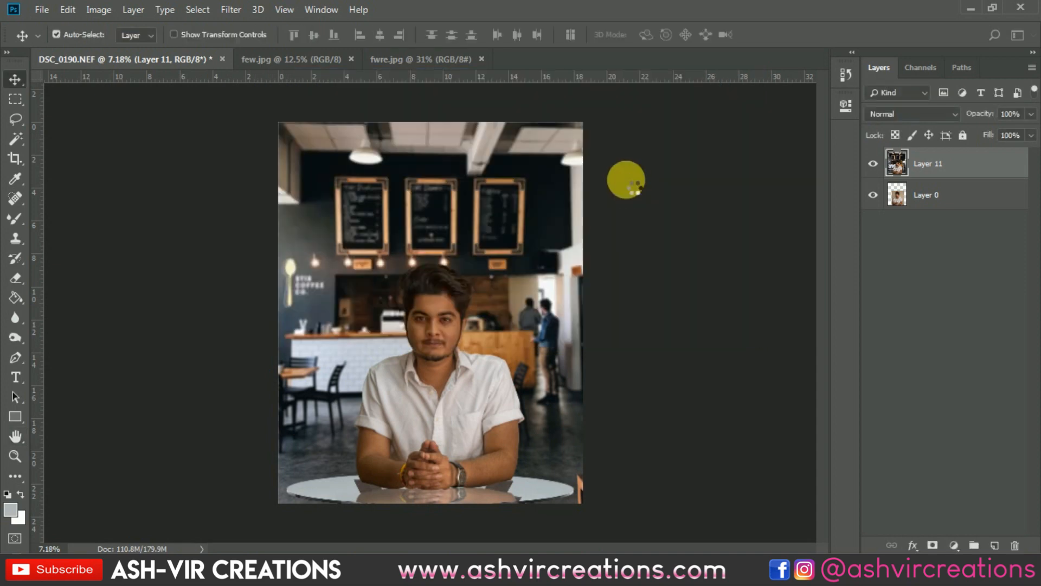
key(ctrl+0)
Open the Camera Raw filter on the merged layer and apply the user preset AVC-al.bo.a2
click(232, 9)
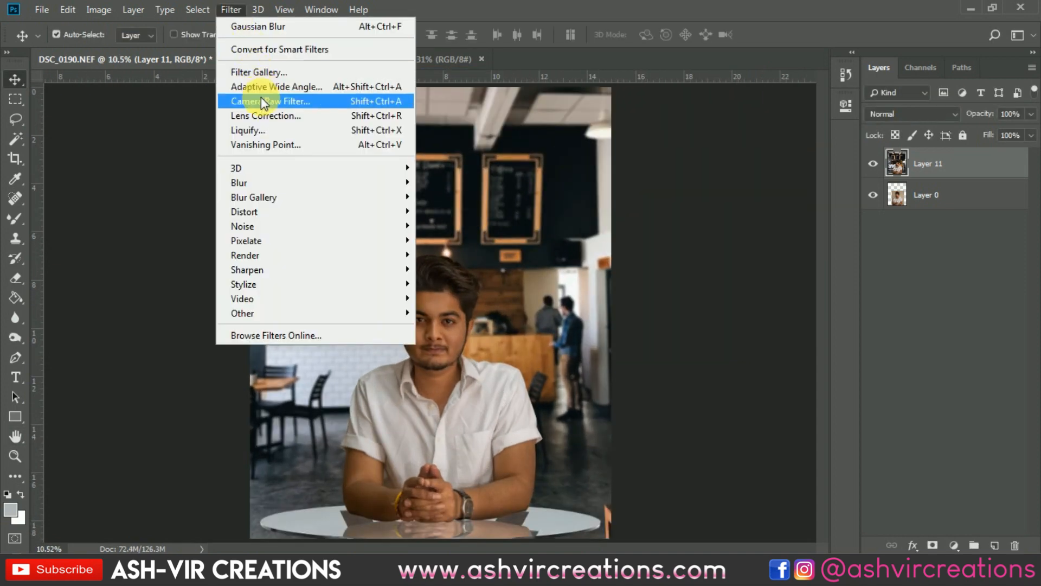
key(shift+ctrl+a)
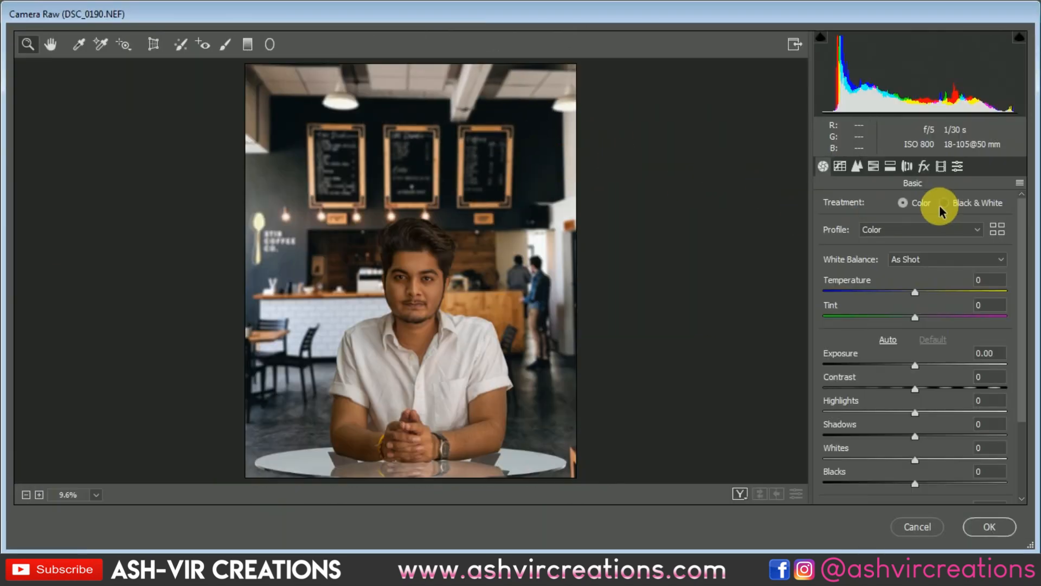
click(924, 166)
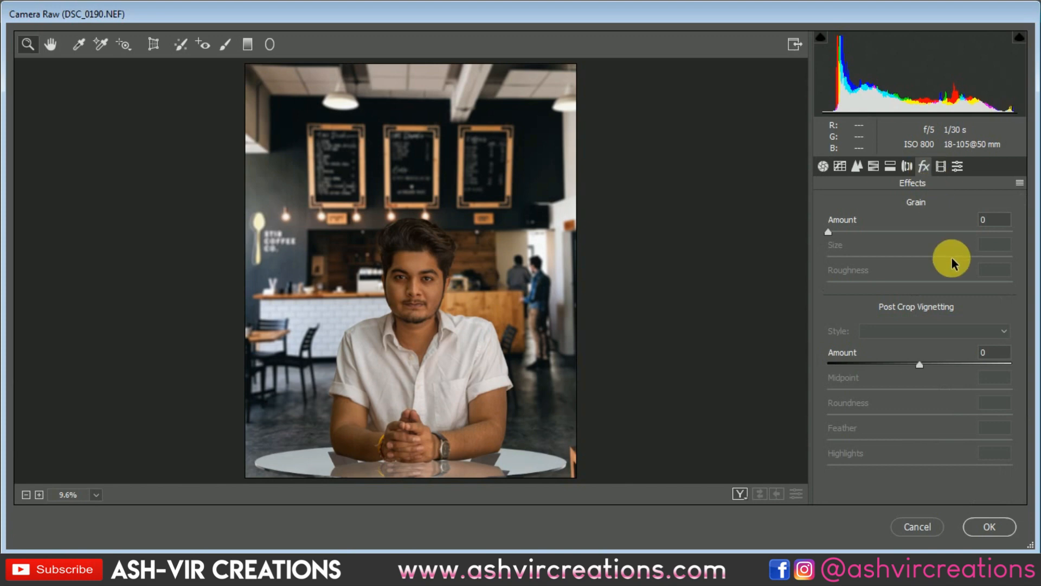
click(958, 166)
click(943, 375)
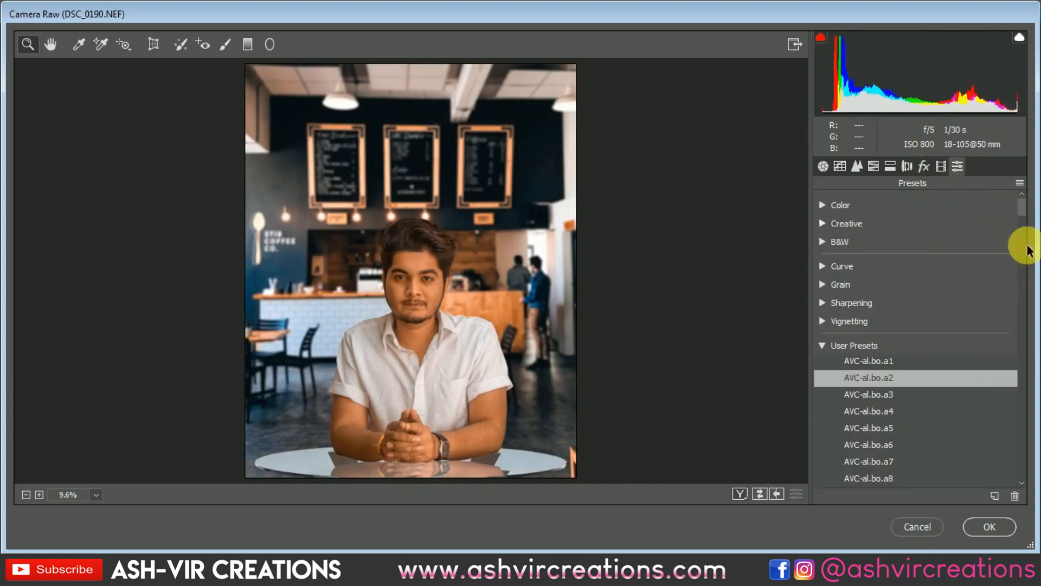
Try the user presets AVC-Aqua Blue Matt 2019 and AVC-Autumn2k19 Matt on the composite
scroll(1018, 227, down, 3)
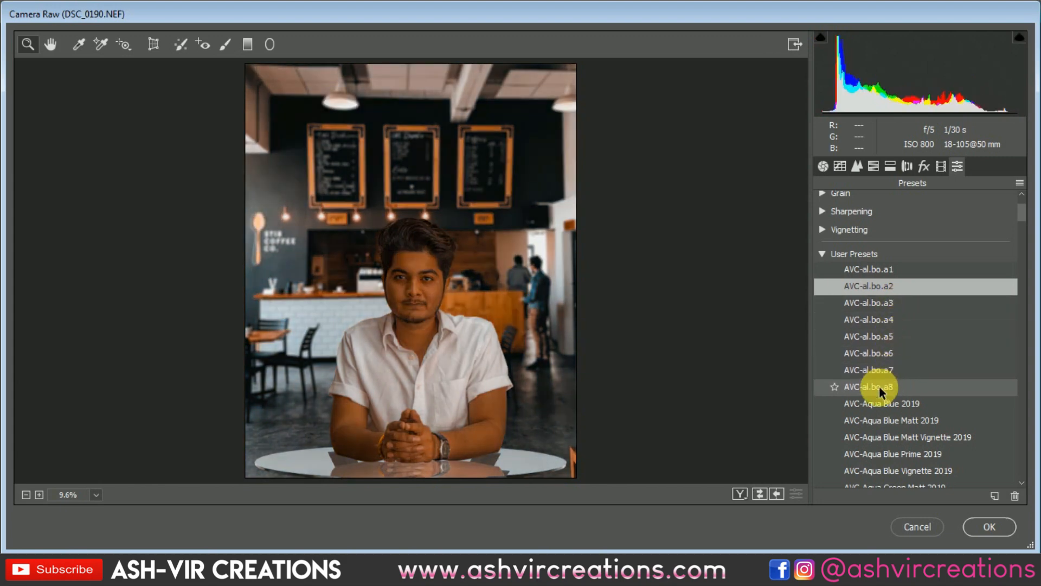
click(889, 422)
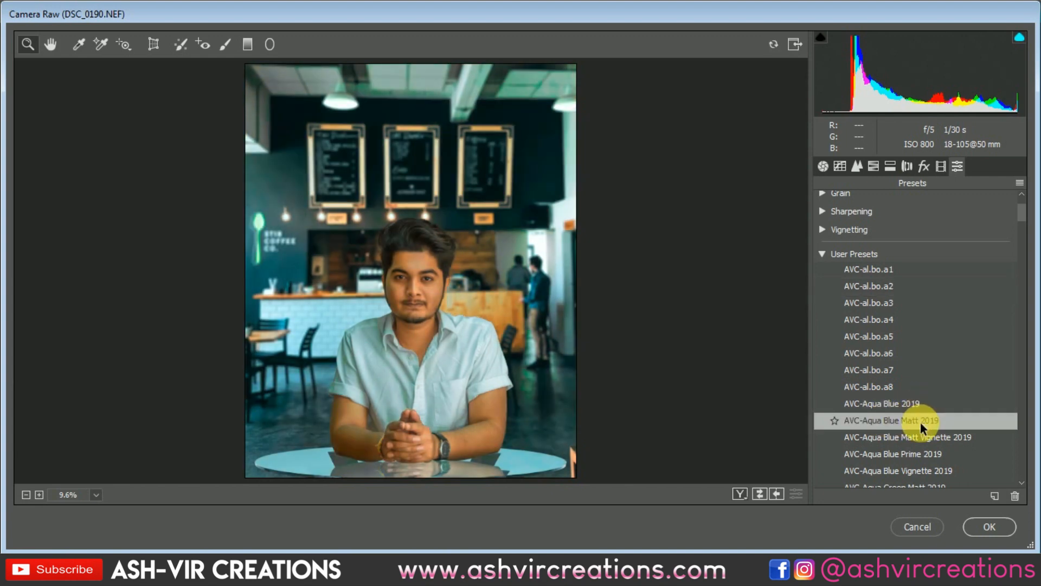
scroll(921, 427, down, 3)
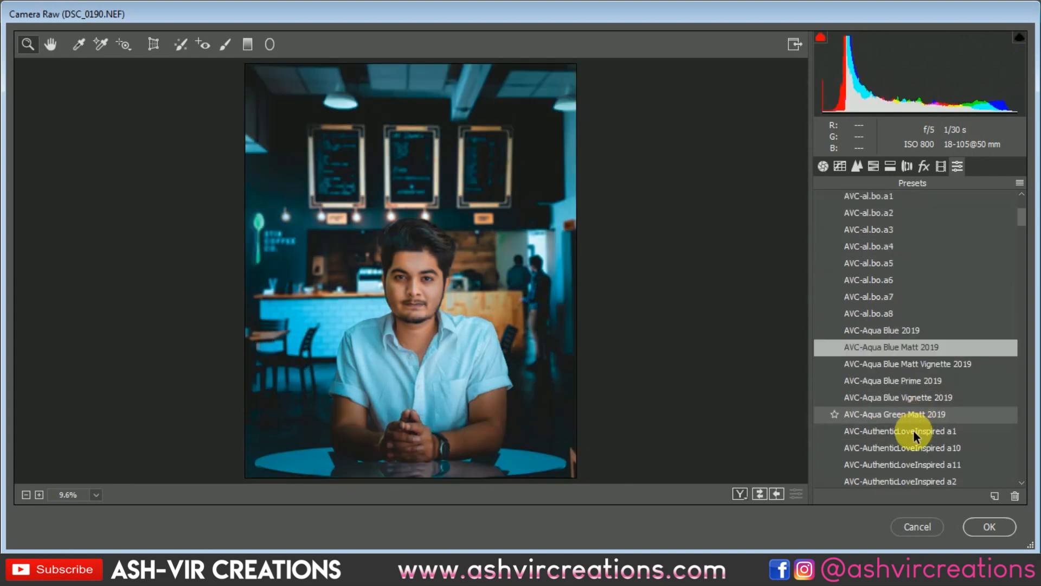
scroll(914, 431, down, 8)
scroll(913, 431, down, 2)
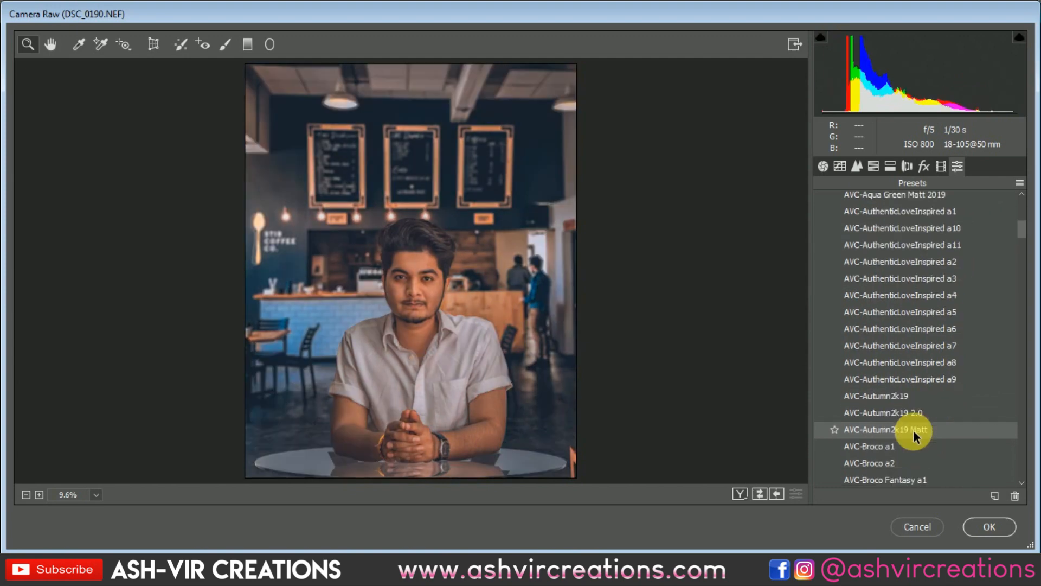
click(913, 431)
Try the cinematic presets AVC-Cine-5 and AVC-Cine-8 on the composite
scroll(924, 424, down, 2)
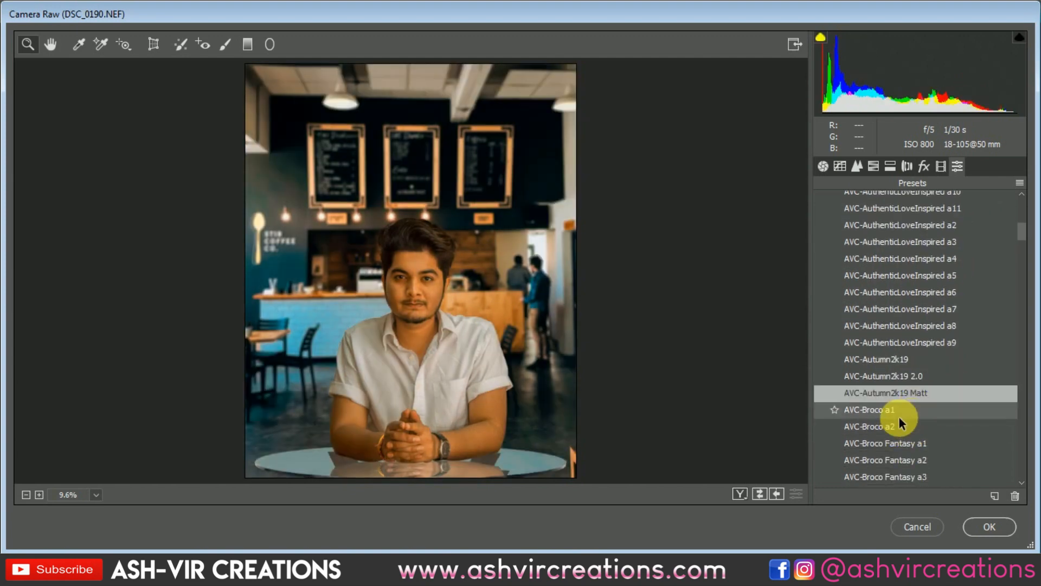
scroll(902, 428, down, 2)
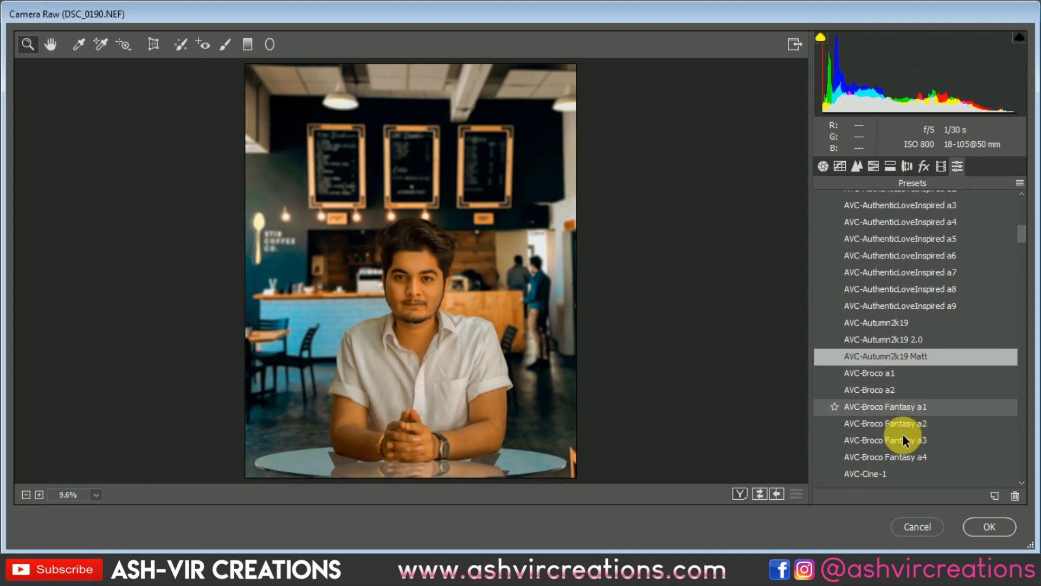
scroll(903, 435, down, 4)
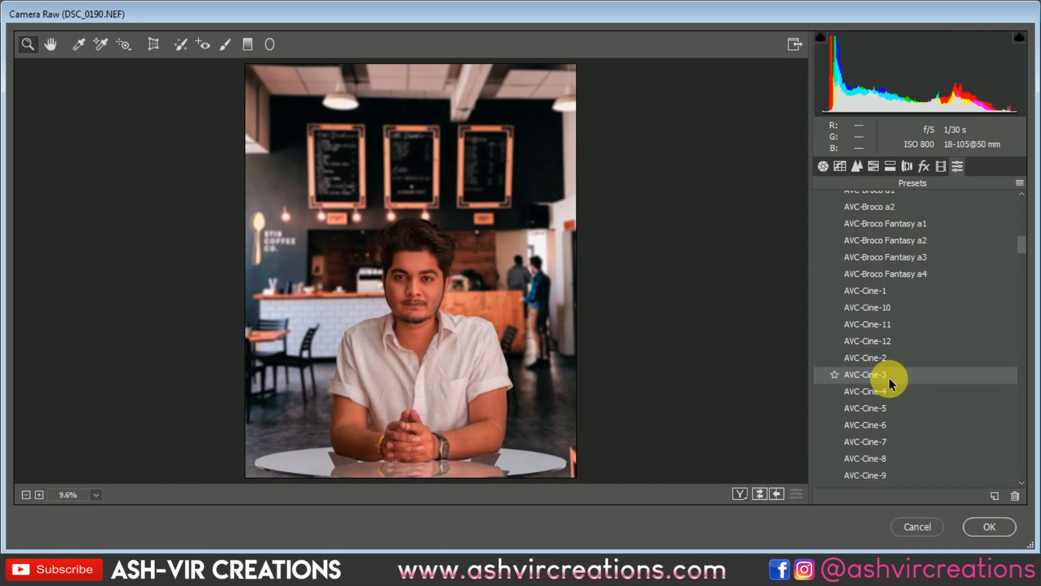
click(890, 415)
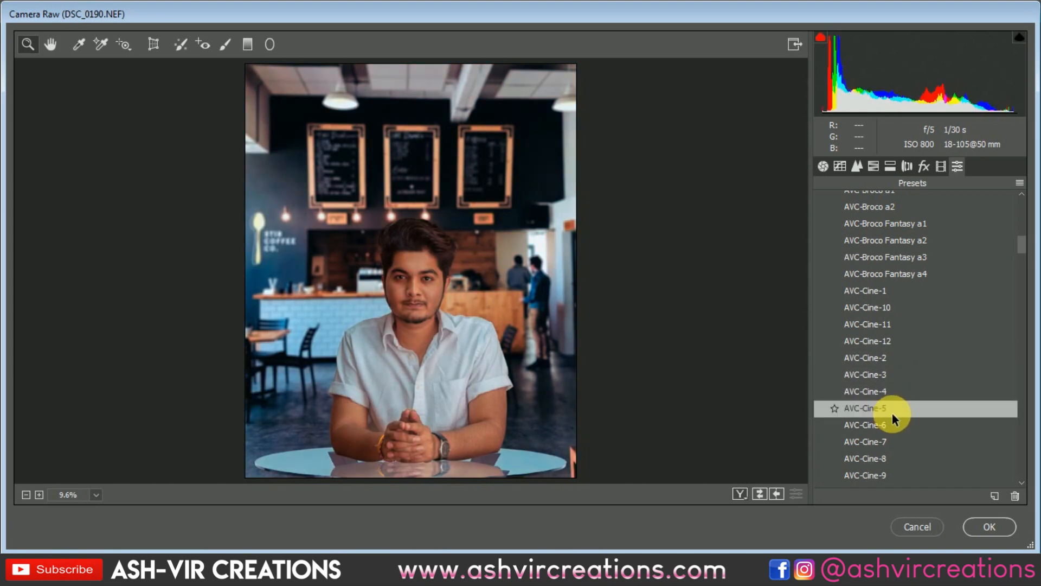
click(890, 460)
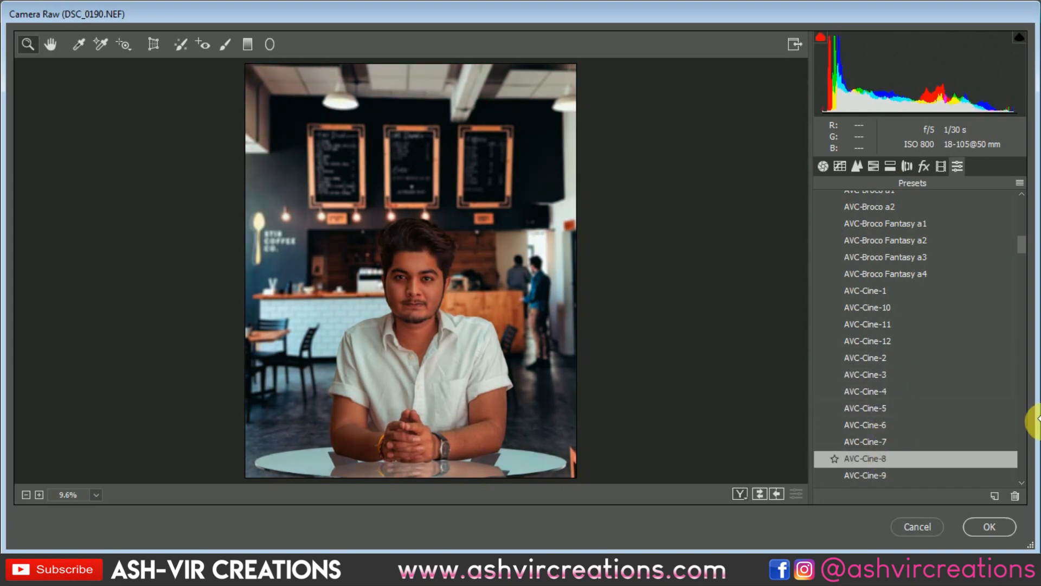
Try the user presets AVC-Dirt_B_Preset-C and AVC-Dz-a10 on the composite
scroll(999, 380, down, 2)
scroll(920, 382, down, 3)
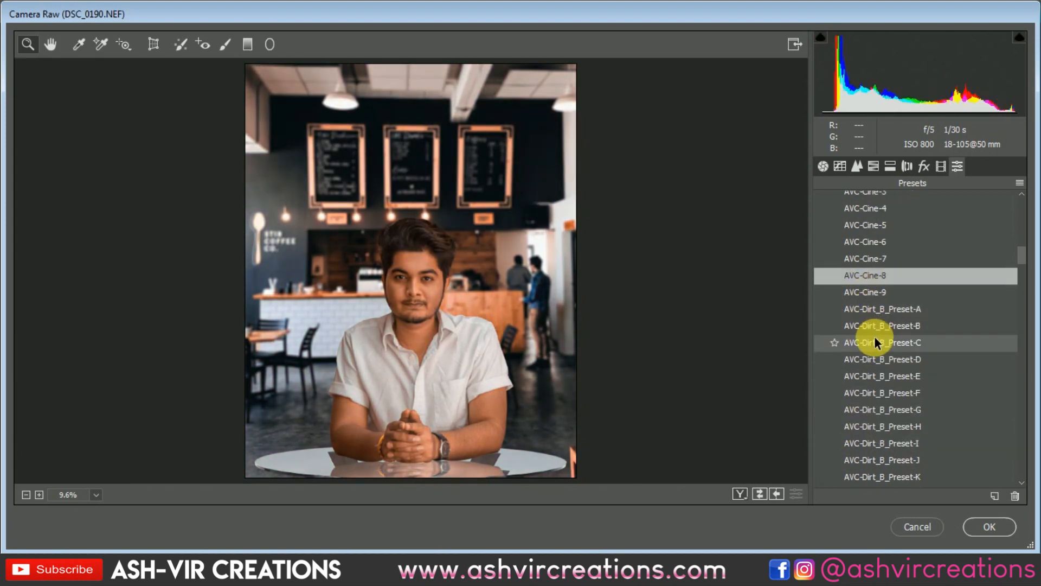
click(875, 339)
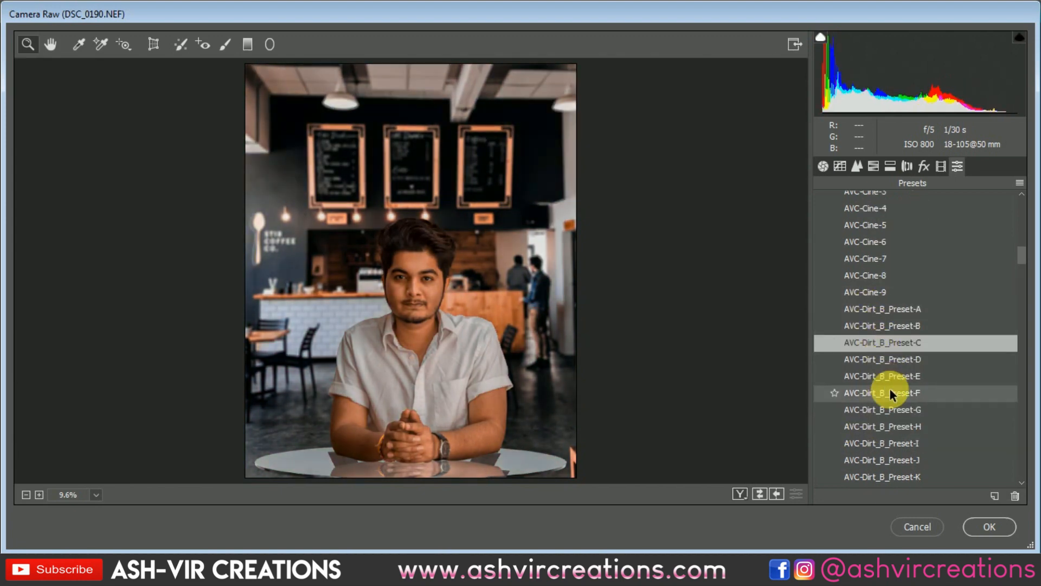
scroll(895, 412, down, 2)
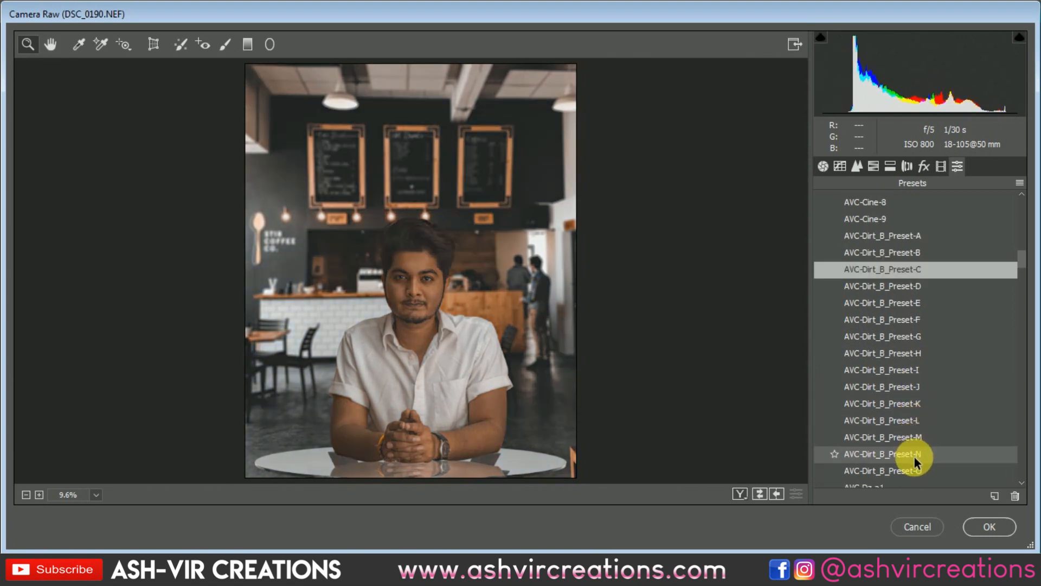
scroll(912, 428, down, 2)
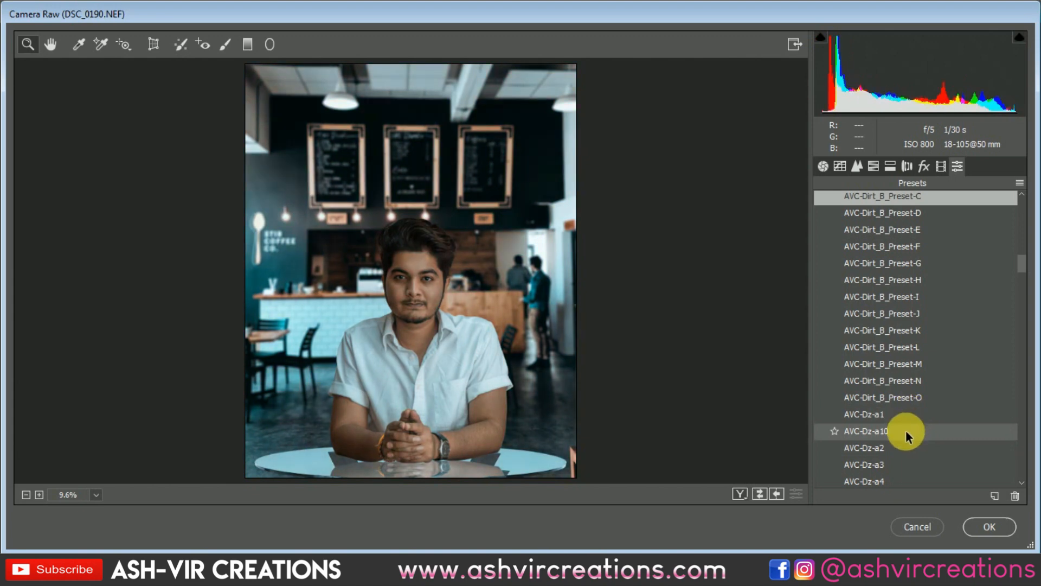
click(906, 431)
Apply the user preset AVC-Dz-a3 to the composite and open the Split Toning settings
scroll(906, 429, down, 2)
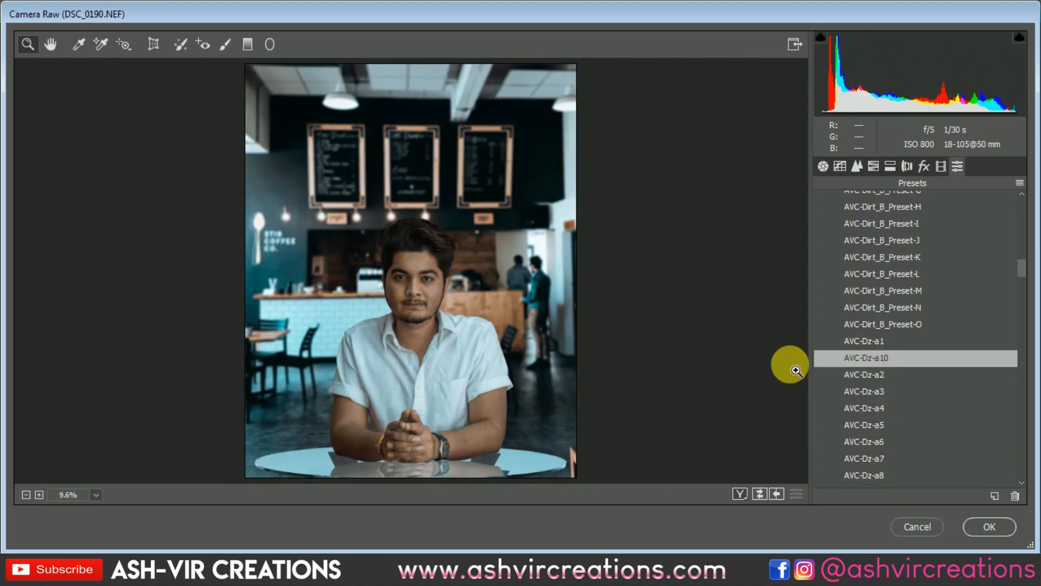
click(860, 392)
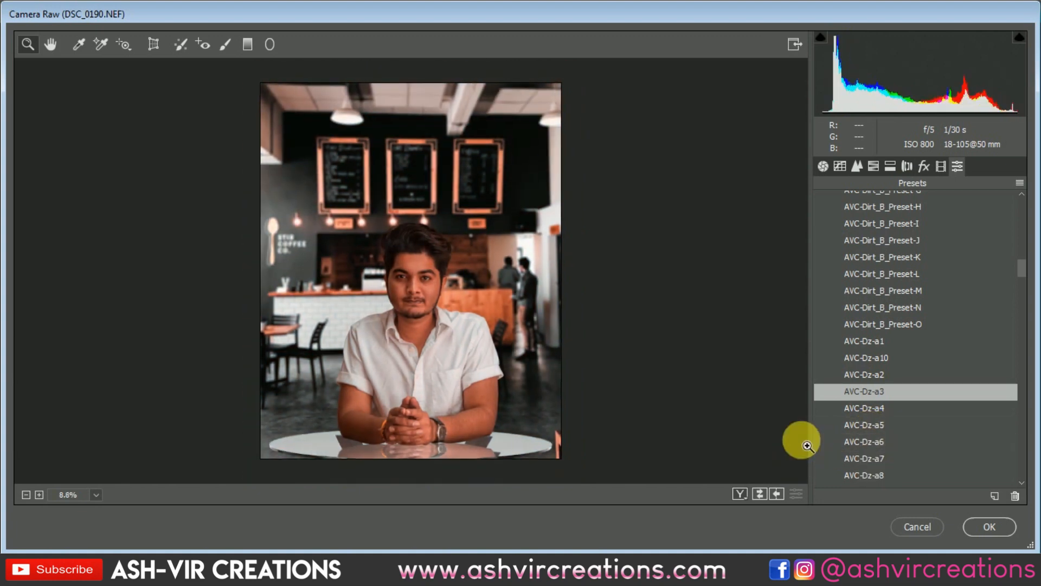
scroll(876, 434, down, 2)
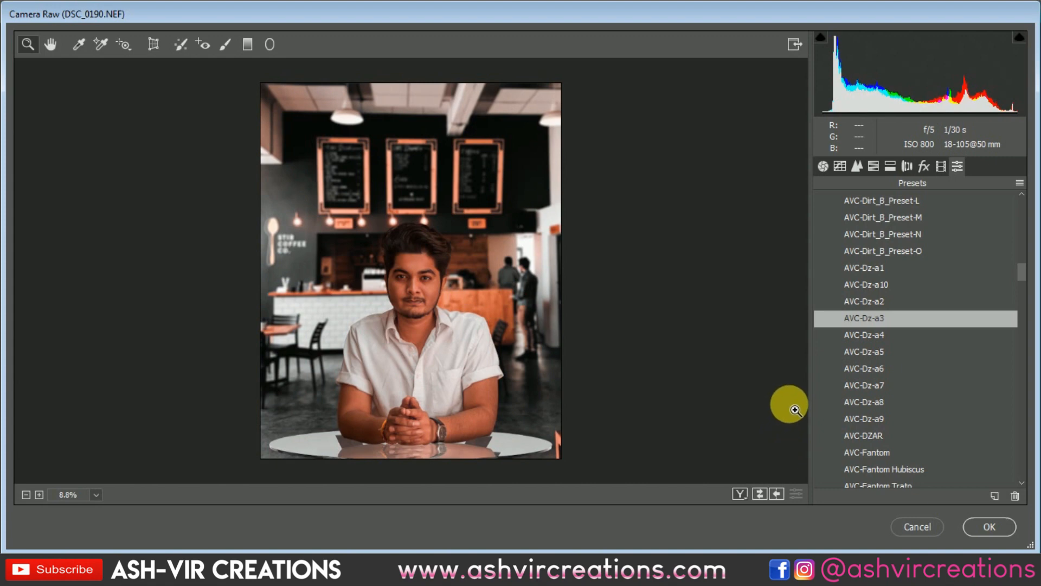
click(890, 166)
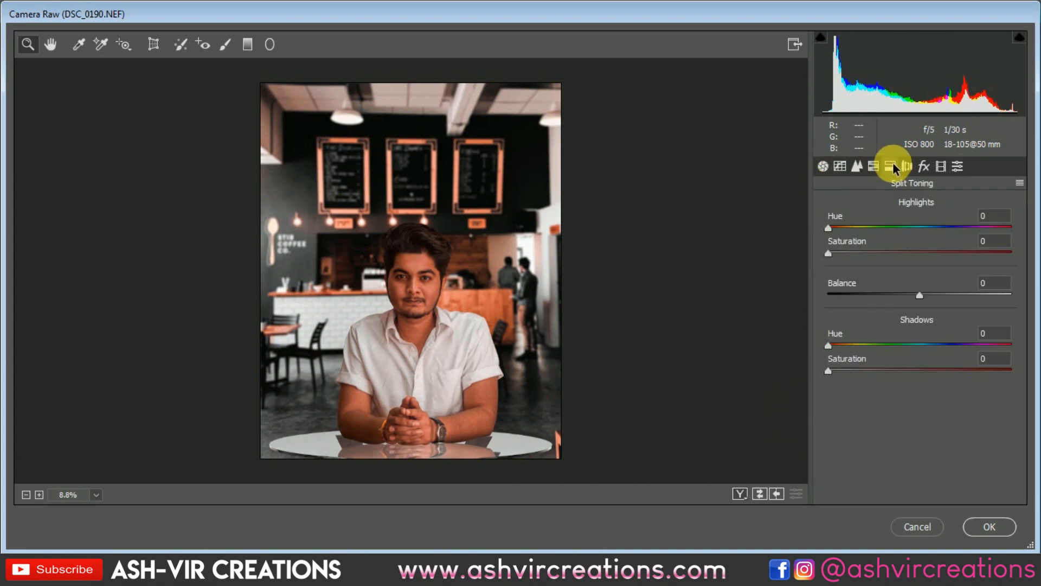
Set the Oranges hue to +30 in the HSL adjustments
click(874, 166)
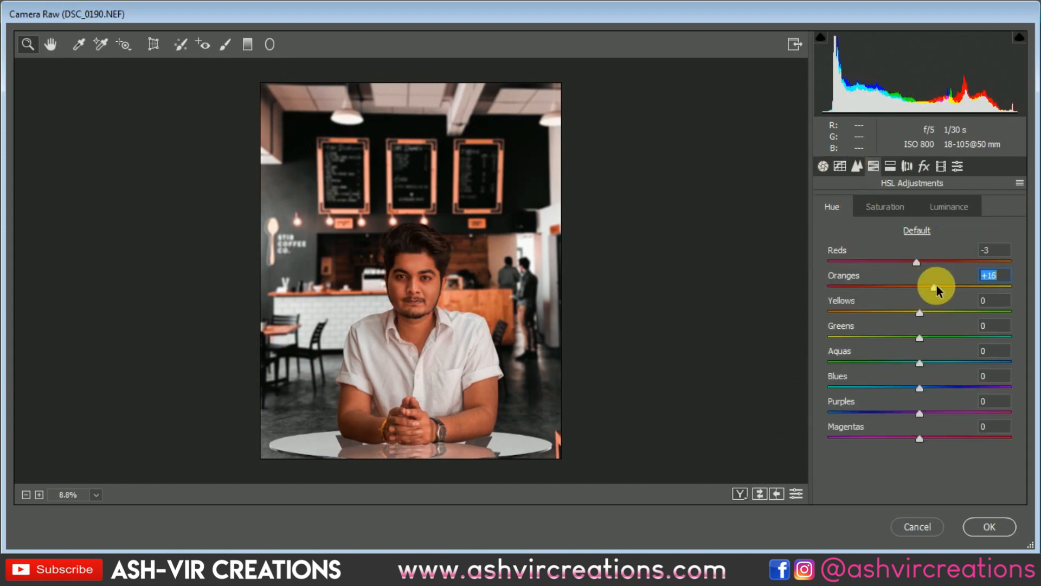
scroll(476, 320, up, 3)
scroll(476, 319, down, 3)
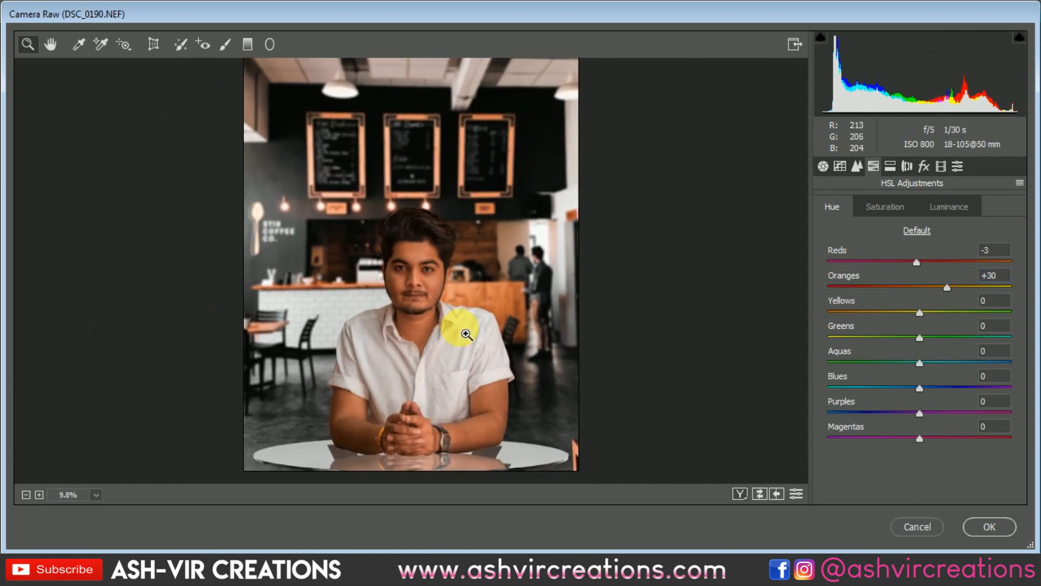
Lower the Oranges luminance slightly and set the Oranges saturation to -16 to soften the skin tones
click(885, 206)
click(950, 209)
mouse_move(929, 286)
mouse_down()
mouse_move(952, 288)
mouse_move(917, 292)
mouse_up()
click(885, 208)
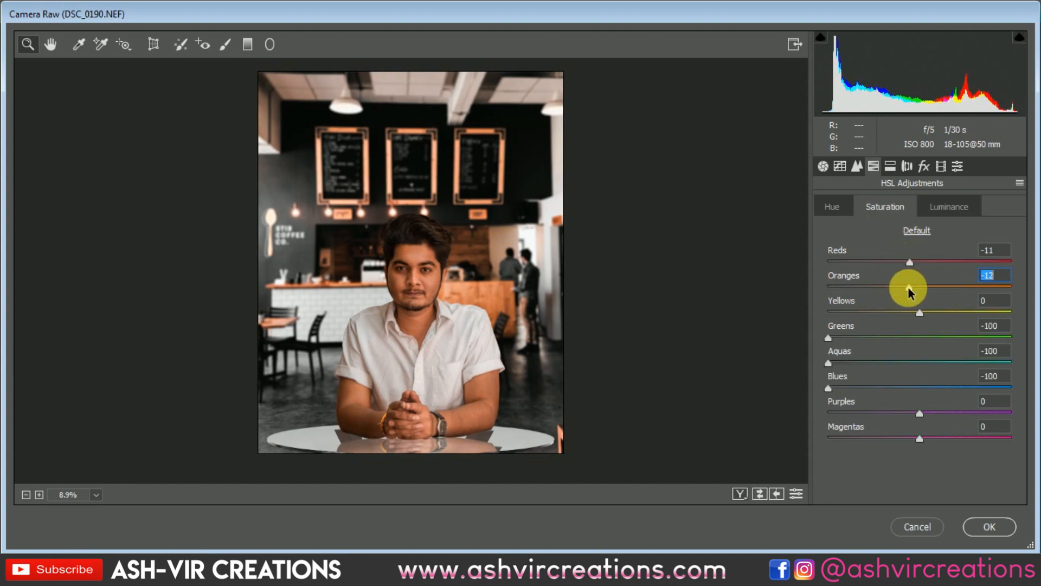
scroll(478, 345, up, 5)
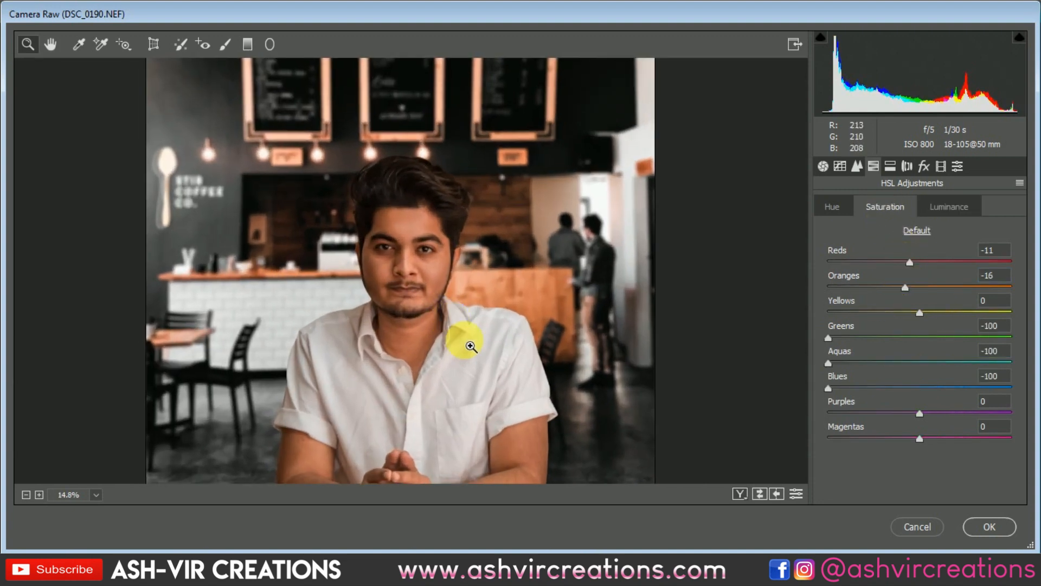
scroll(465, 347, down, 5)
Fine-tune the Reds hue and nudge the Oranges hue slightly higher
click(834, 208)
drag(920, 262, 922, 267)
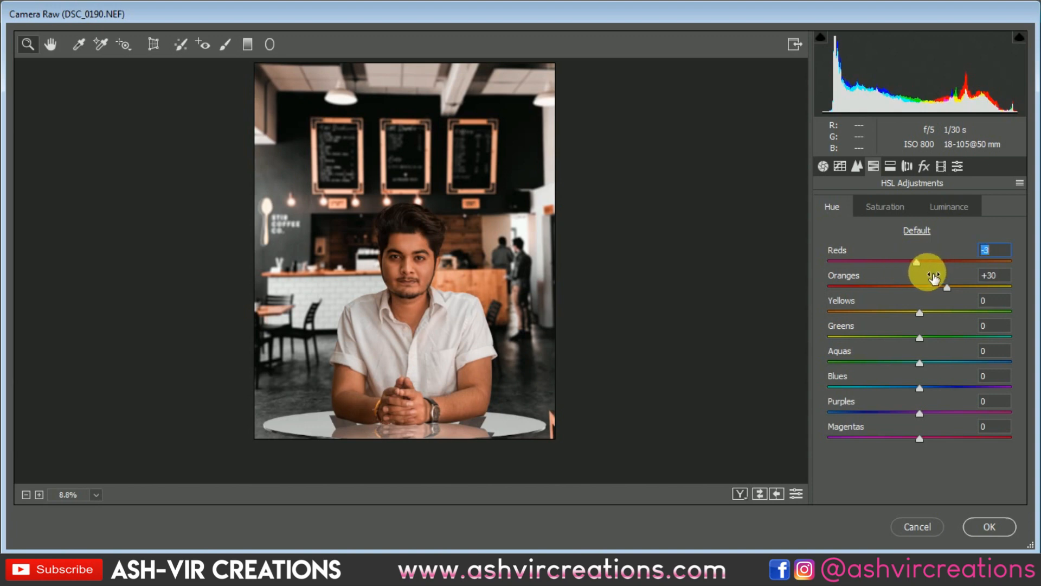
click(999, 256)
scroll(407, 277, up, 2)
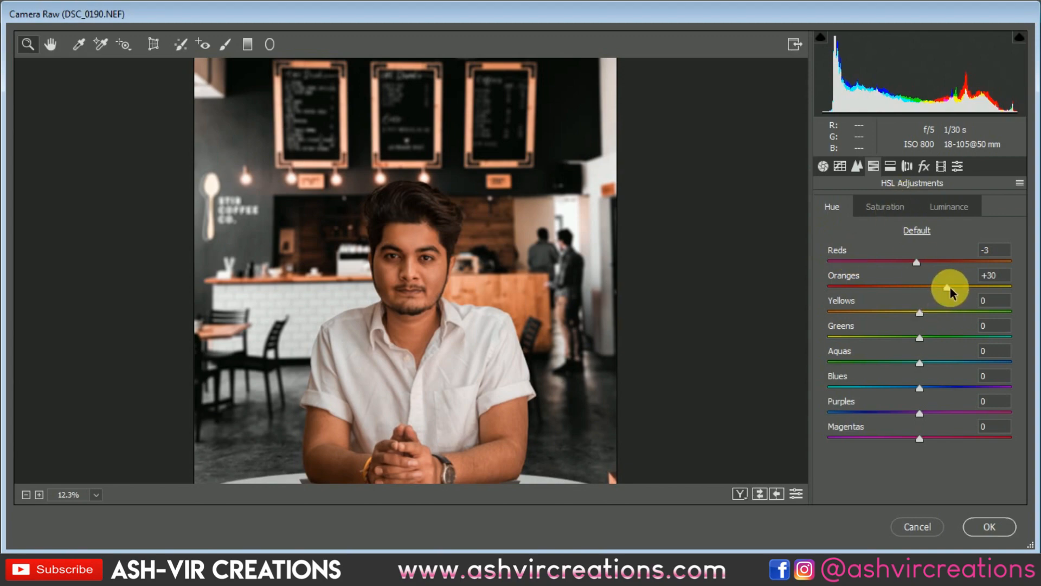
drag(948, 288, 955, 286)
drag(431, 321, 412, 293)
Set the Oranges saturation to -24 in the HSL adjustments
click(885, 207)
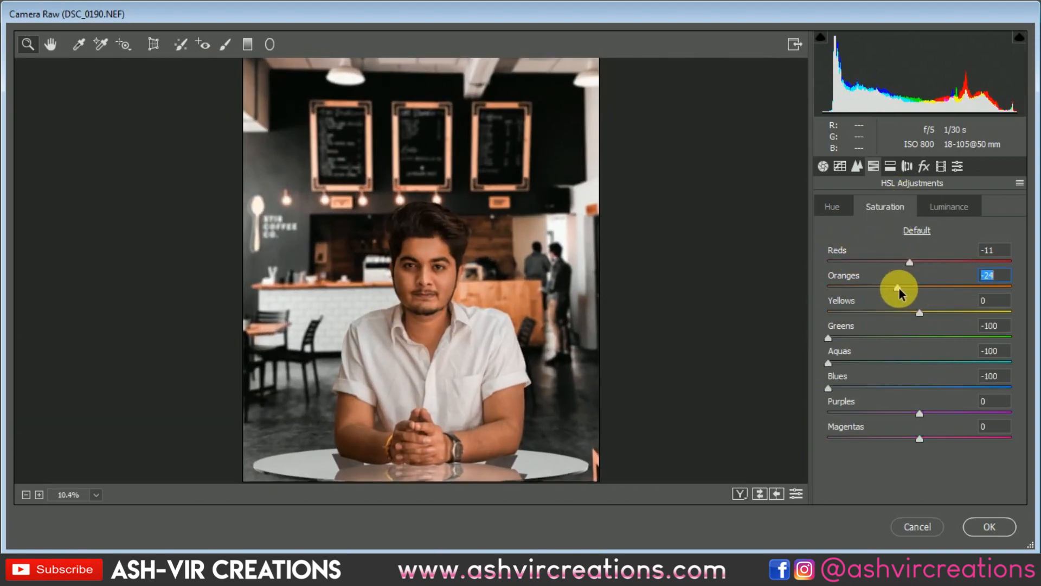
scroll(430, 316, up, 5)
scroll(451, 314, down, 8)
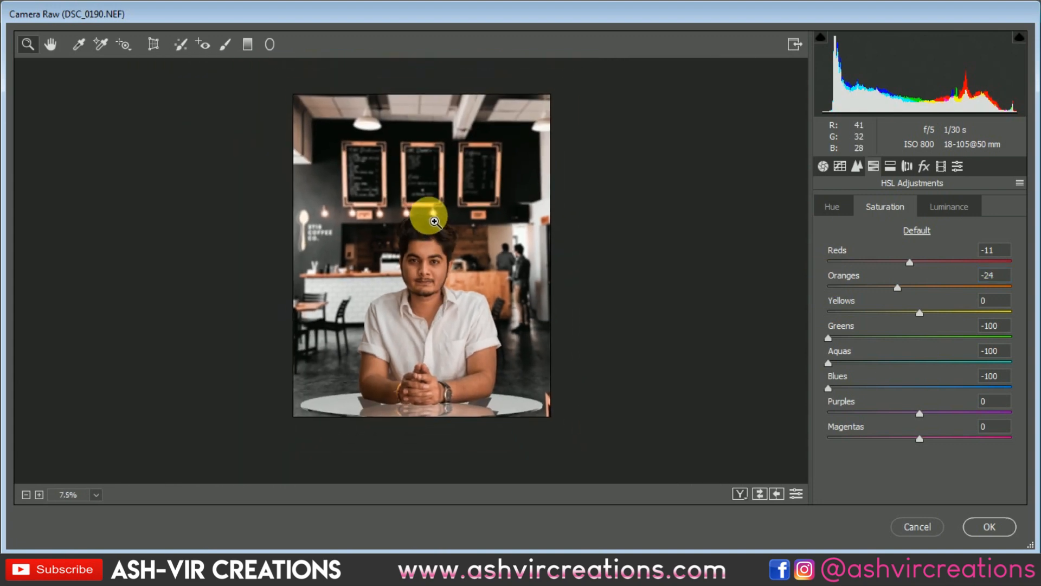
scroll(434, 222, up, 1)
Add a dark post-crop vignette with an amount of -30 and the Highlight Priority style
click(924, 166)
click(899, 363)
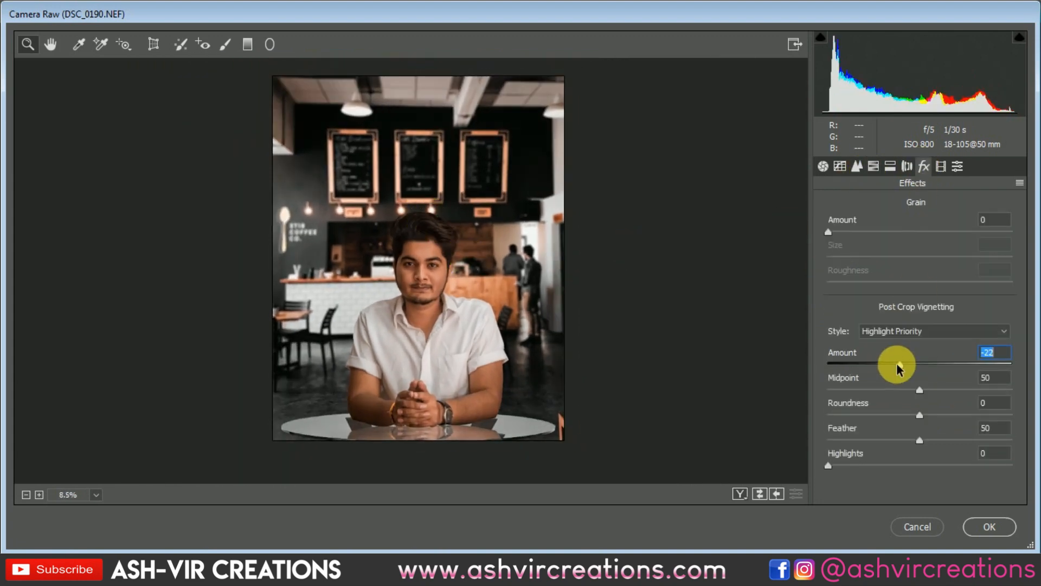
mouse_move(899, 366)
mouse_down()
mouse_move(890, 365)
mouse_move(918, 367)
mouse_move(877, 362)
mouse_move(891, 367)
mouse_up()
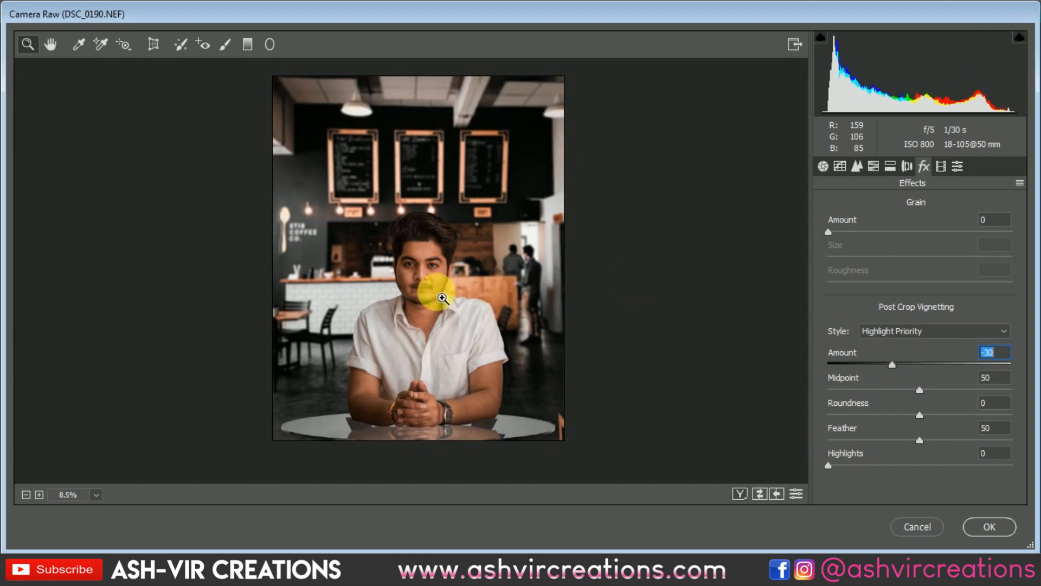
scroll(442, 298, up, 1)
click(891, 166)
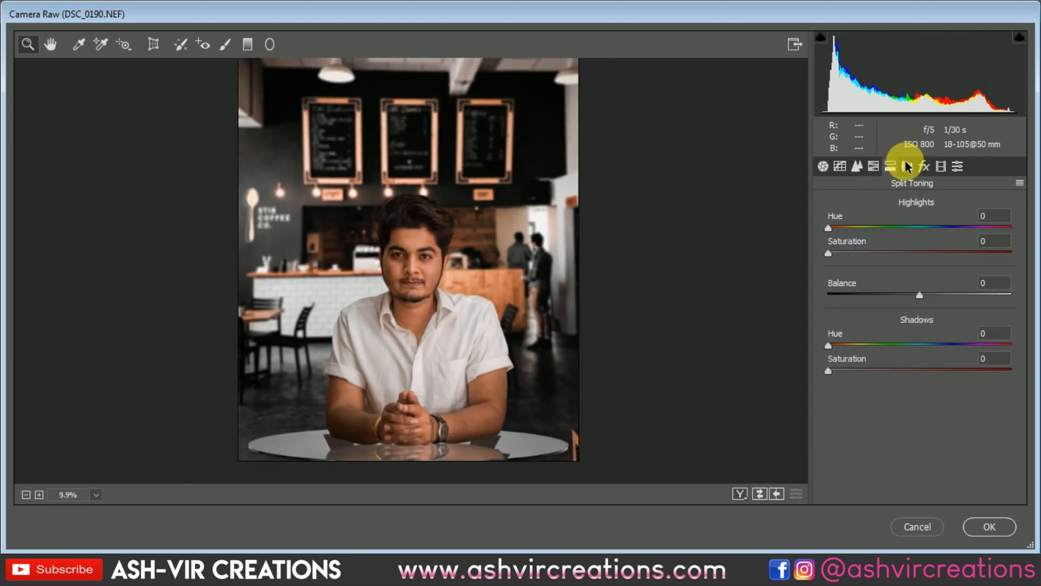
click(875, 166)
click(858, 166)
click(907, 166)
click(925, 166)
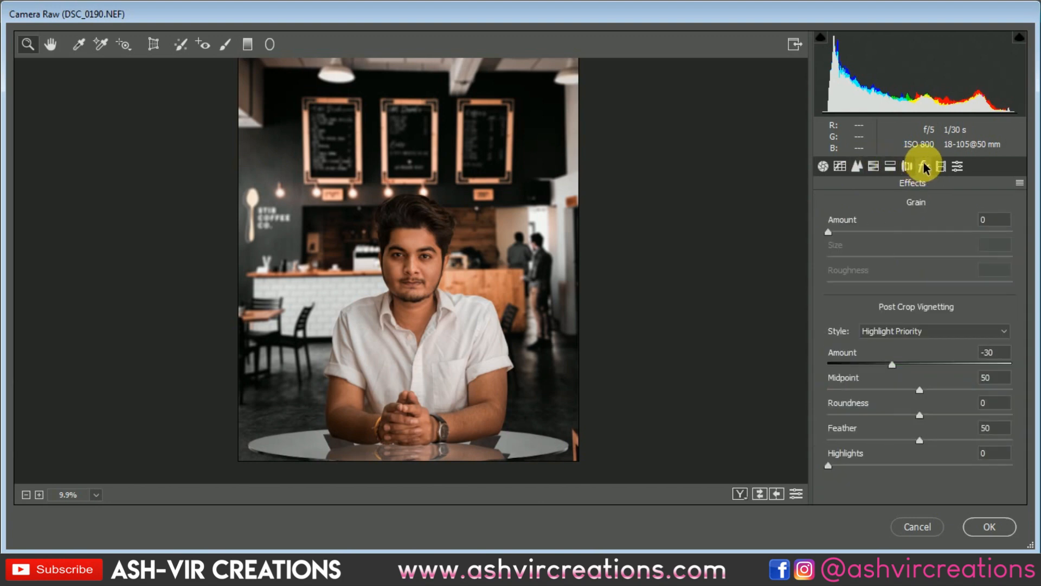
Set Contrast to +16 and Shadows to -36 in the Basic adjustments
click(823, 166)
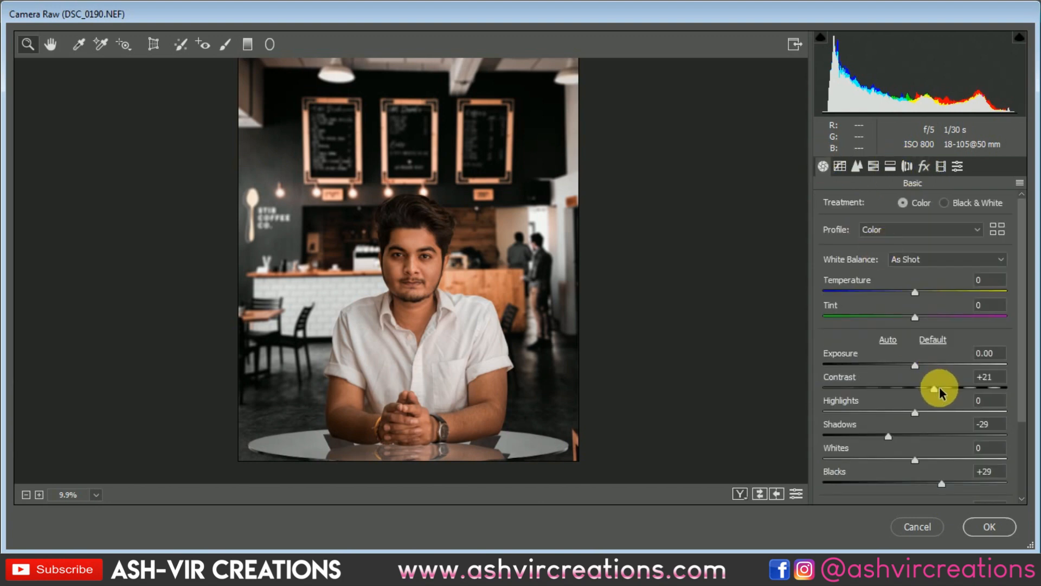
drag(941, 393, 937, 389)
mouse_move(888, 435)
mouse_down()
mouse_move(941, 440)
mouse_move(866, 441)
mouse_move(901, 434)
mouse_up()
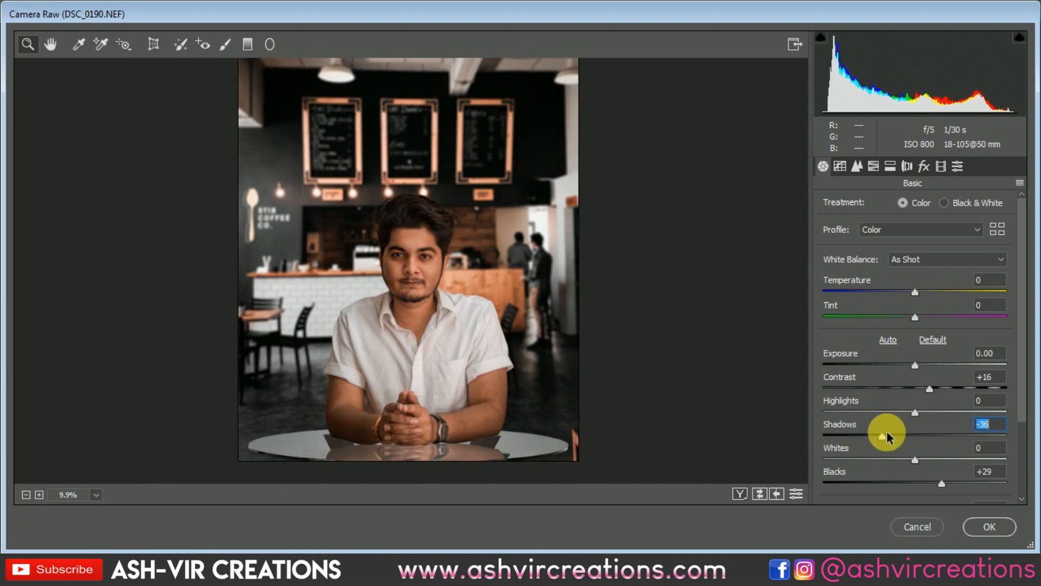
scroll(450, 241, up, 3)
scroll(457, 239, down, 6)
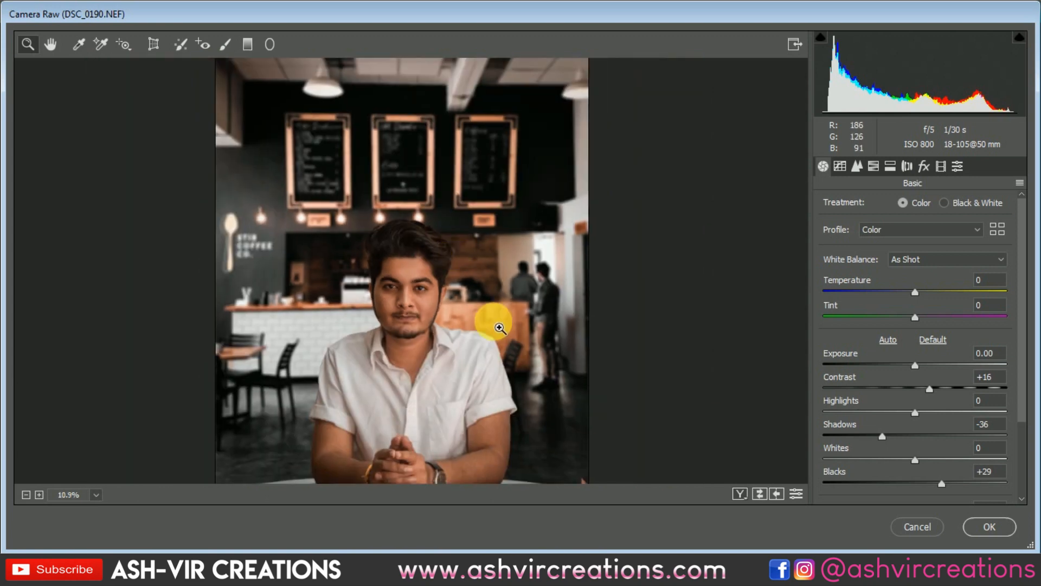
scroll(453, 299, up, 2)
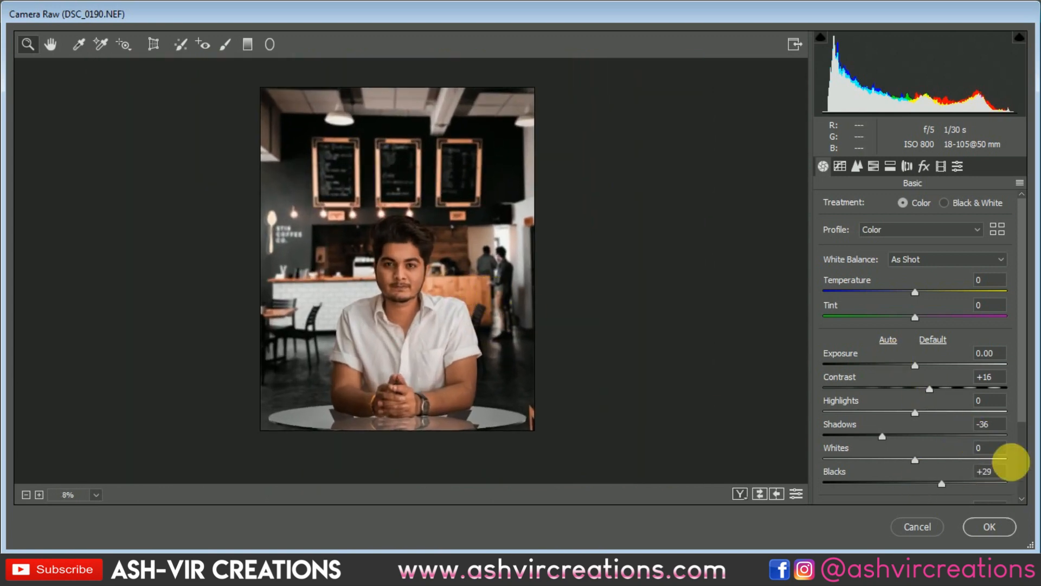
Set Highlights to -1, Whites to +13 and Blacks to +20, and return Clarity to 0
scroll(1023, 479, down, 2)
scroll(1023, 479, down, 1)
mouse_move(925, 336)
mouse_down()
mouse_move(937, 344)
mouse_move(914, 344)
mouse_up()
drag(915, 382, 934, 409)
click(969, 434)
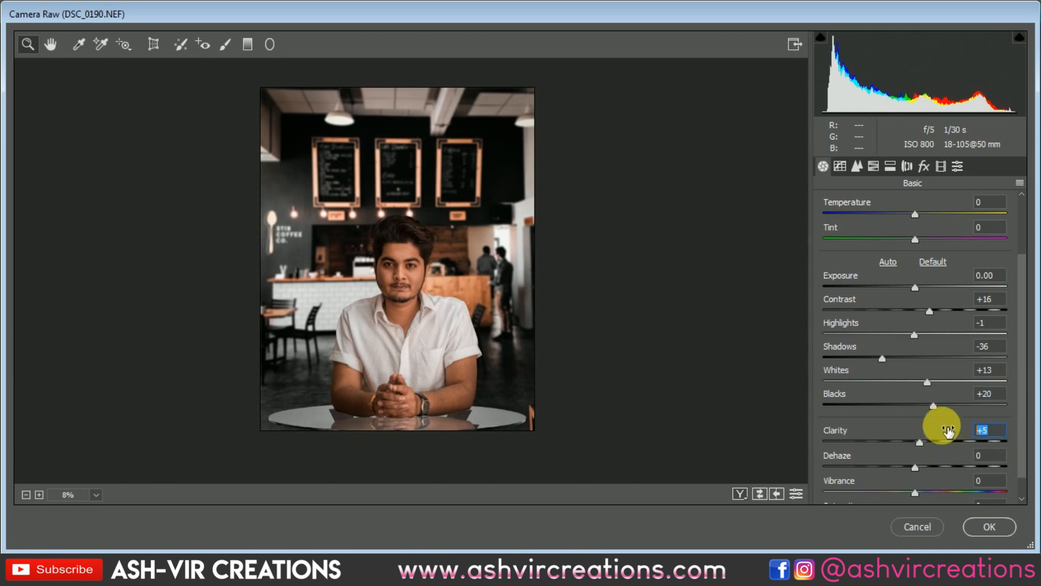
double_click(948, 431)
click(312, 282)
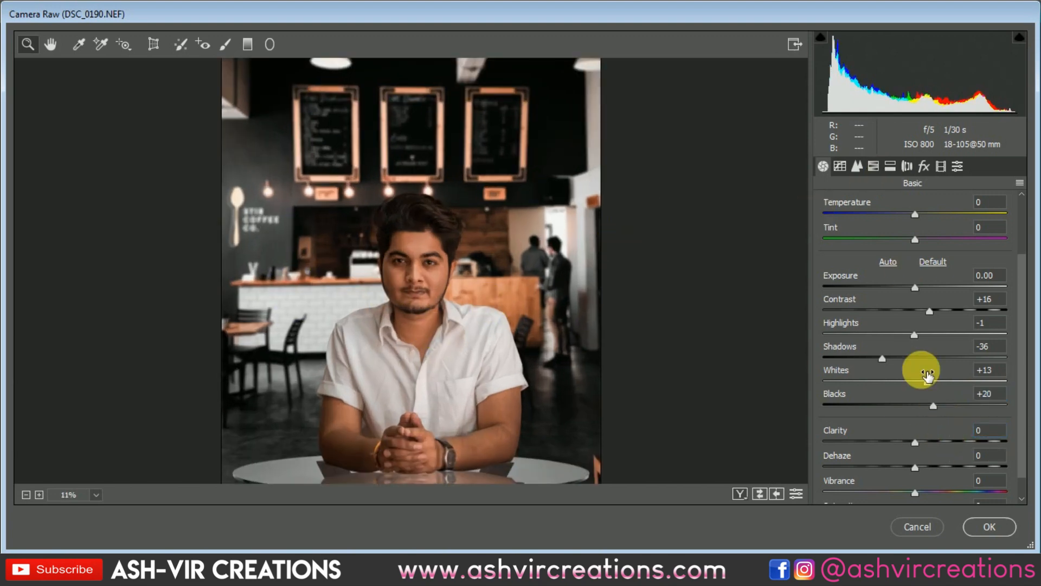
Set Vibrance to +25 and Saturation to -9, and inspect the portrait up close
scroll(929, 474, down, 1)
drag(920, 470, 898, 495)
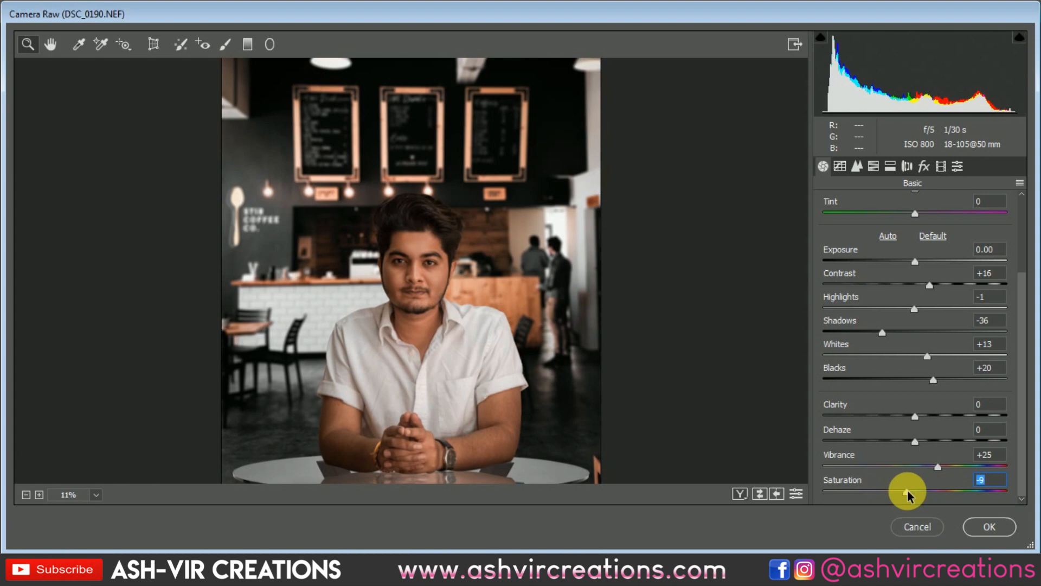
scroll(508, 352, down, 2)
scroll(472, 272, up, 3)
scroll(461, 319, down, 3)
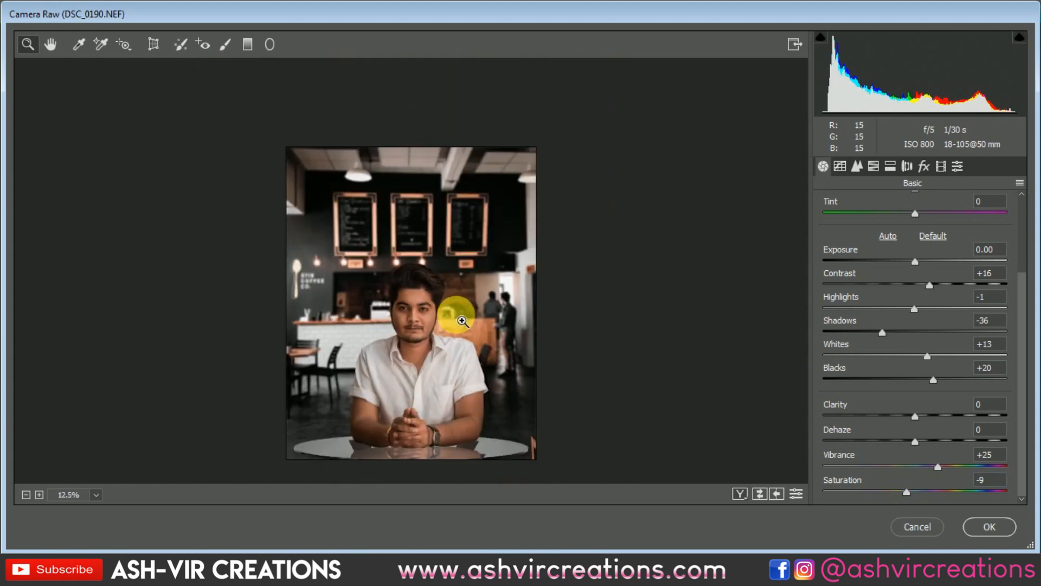
scroll(460, 326, up, 1)
scroll(412, 346, up, 2)
scroll(412, 347, down, 1)
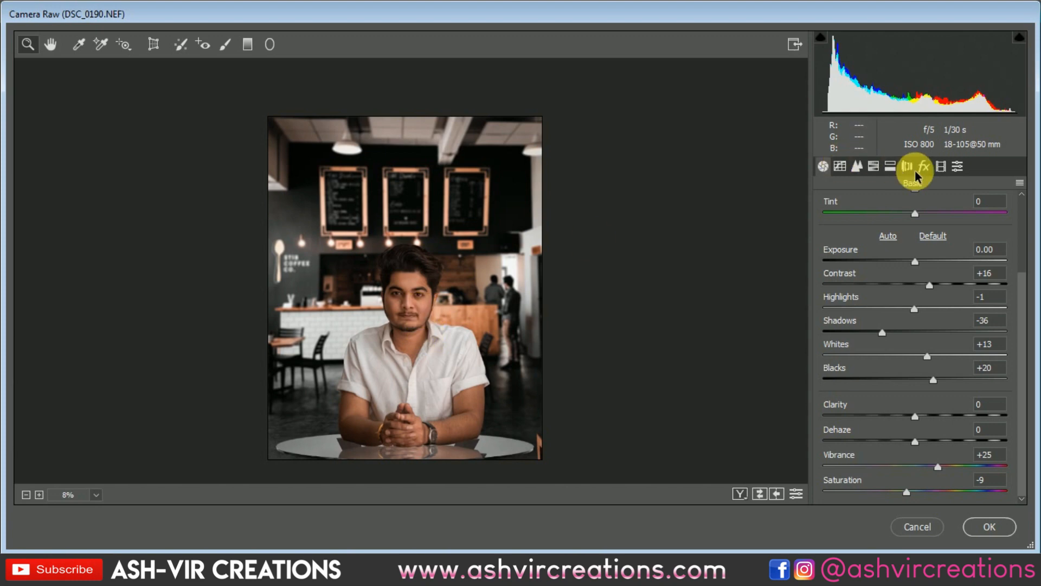
Review the Split Toning, HSL, Lens Corrections and Effects settings and apply the Camera Raw grade to the composite layer
click(891, 166)
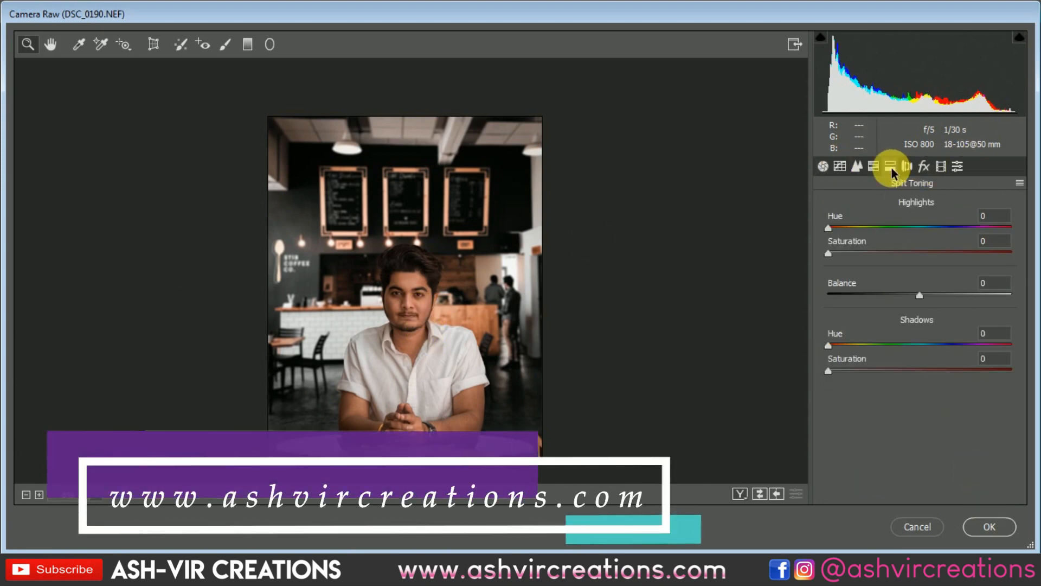
click(907, 166)
click(924, 166)
click(908, 167)
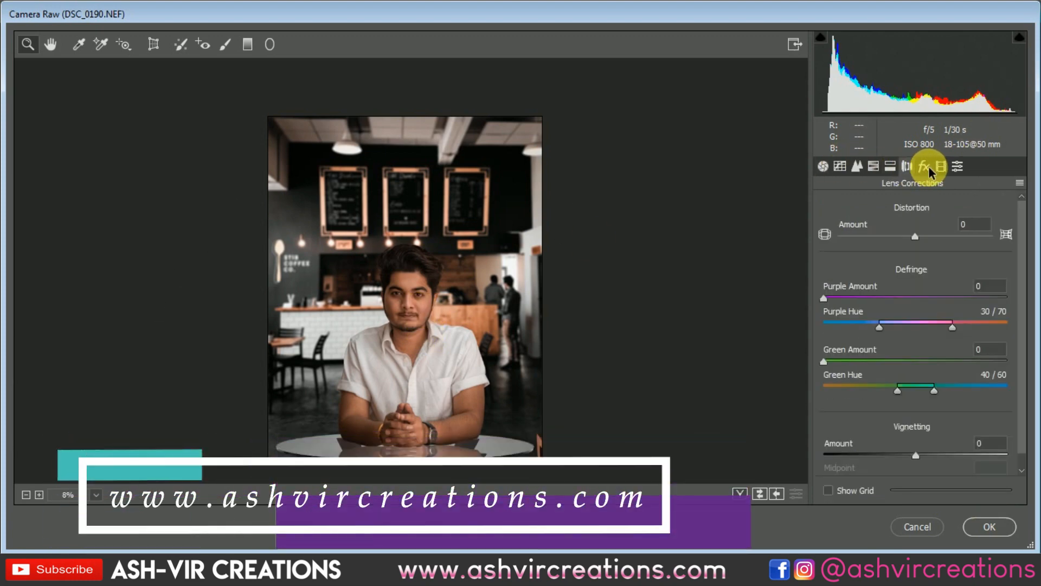
click(926, 167)
click(892, 165)
click(874, 165)
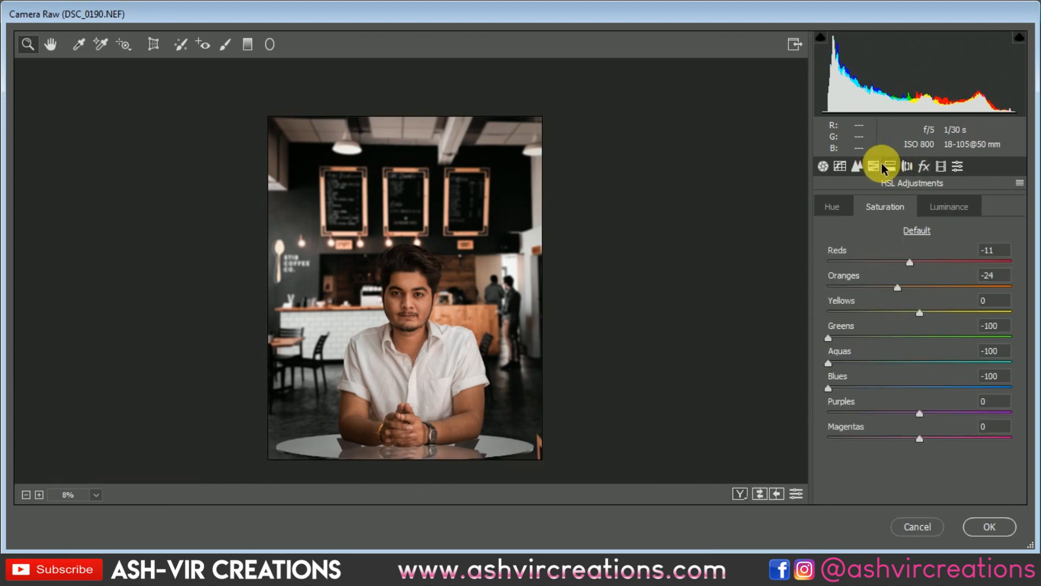
click(907, 166)
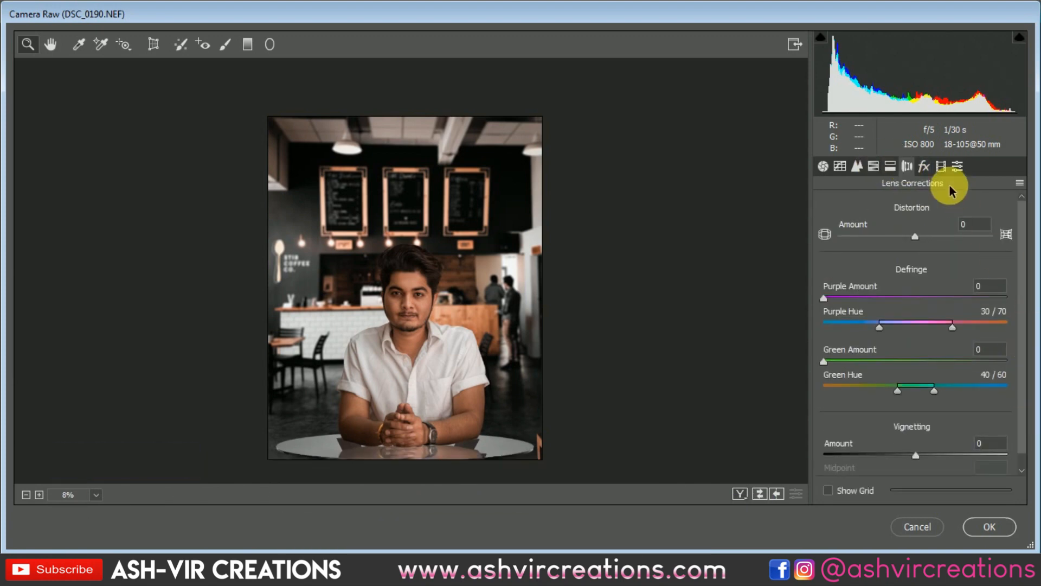
click(925, 166)
click(941, 166)
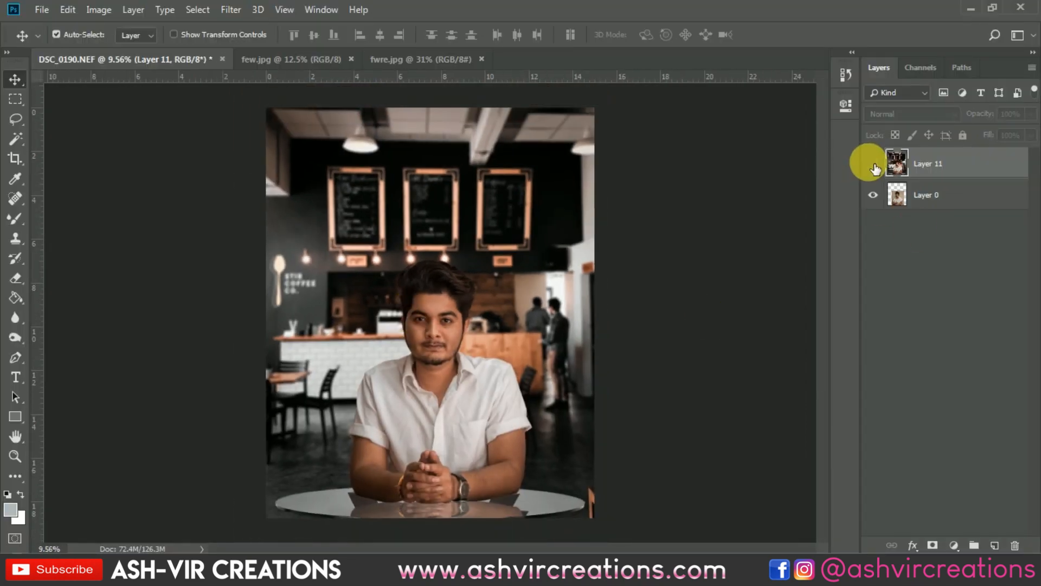
Compare the graded composite with the original portrait by repeatedly hiding and showing Layer 11
click(873, 163)
click(874, 163)
click(874, 164)
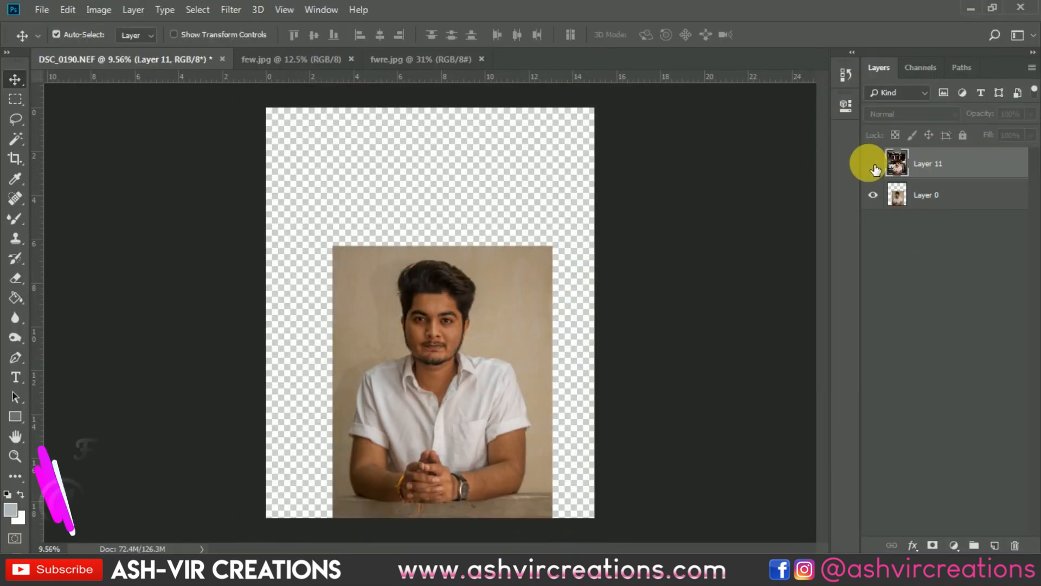
click(873, 164)
click(872, 164)
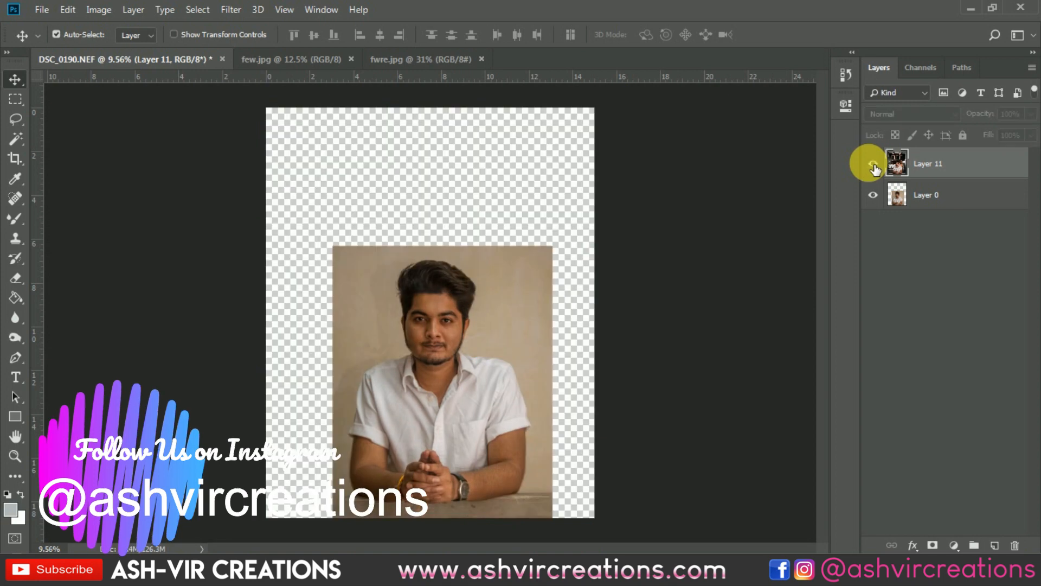
click(873, 164)
click(872, 164)
click(872, 164)
scroll(676, 245, down, 2)
scroll(675, 245, up, 1)
scroll(676, 245, up, 1)
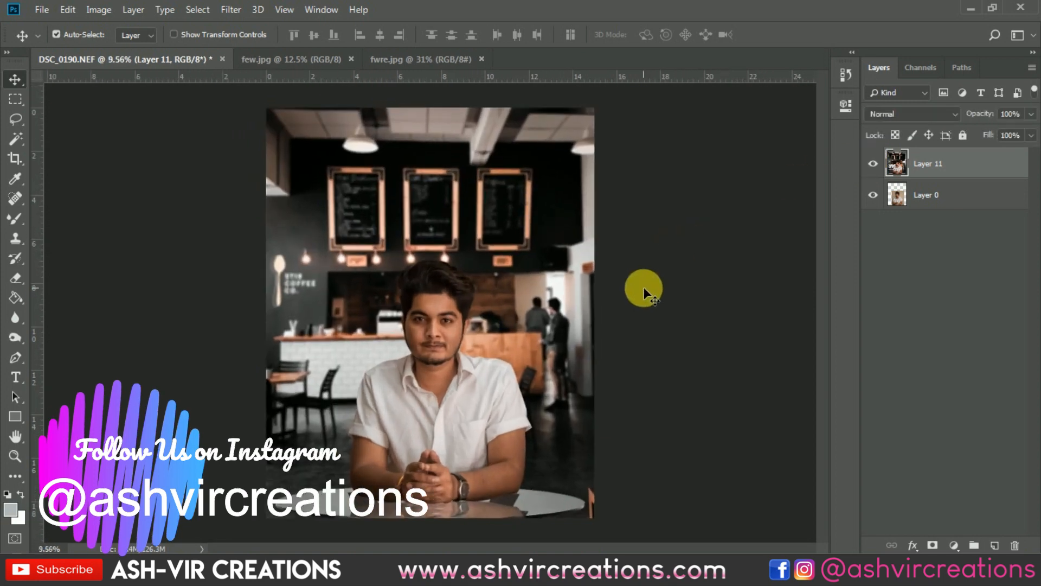
click(873, 164)
click(873, 164)
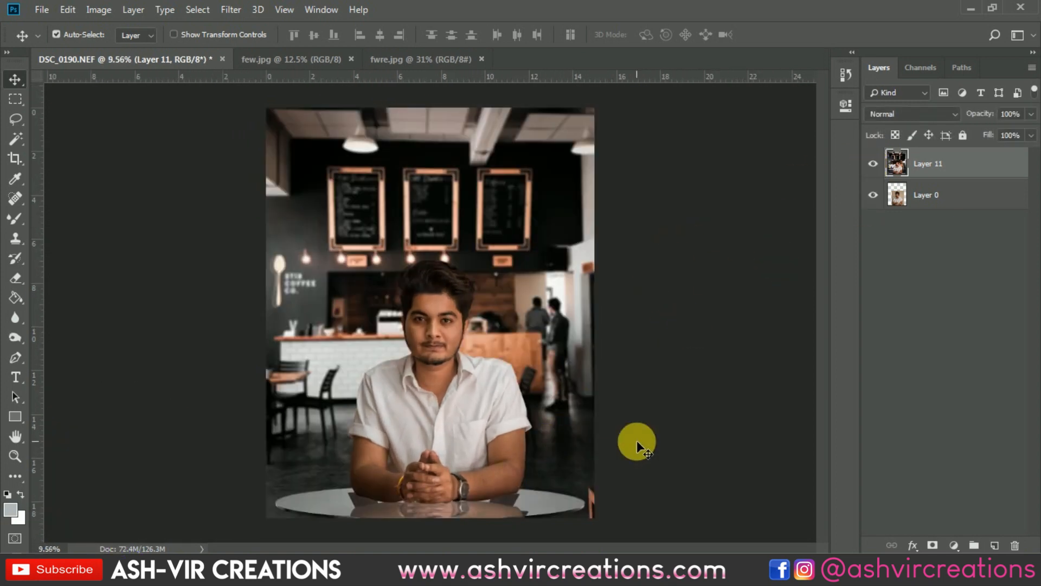